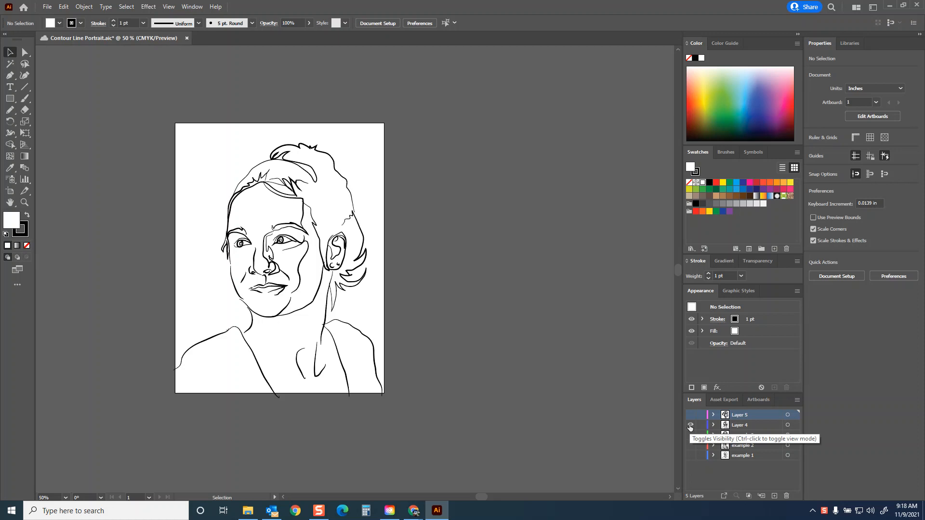
Step: Hide the Layer 4 portrait, then show the Layer 5 example portrait for viewing and hide it again
left_click(690, 426)
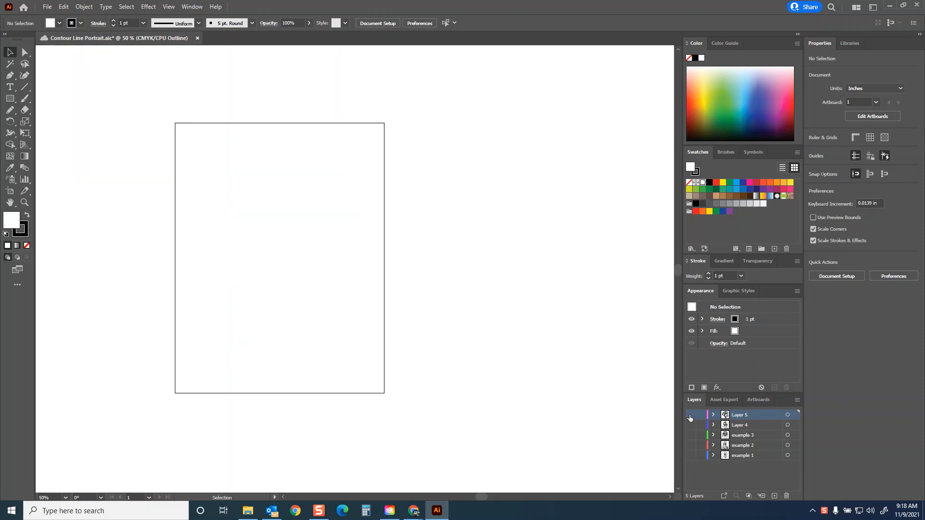
left_click(690, 415)
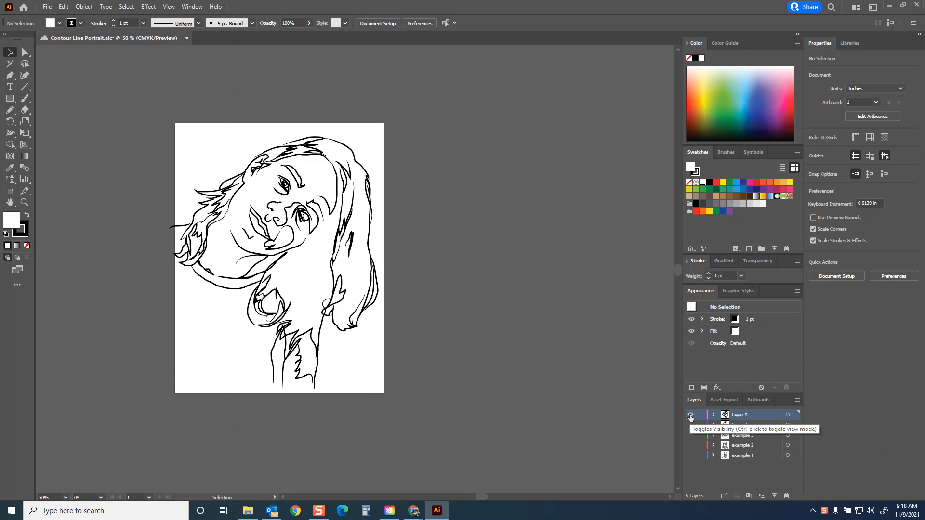
key("ctrl+y")
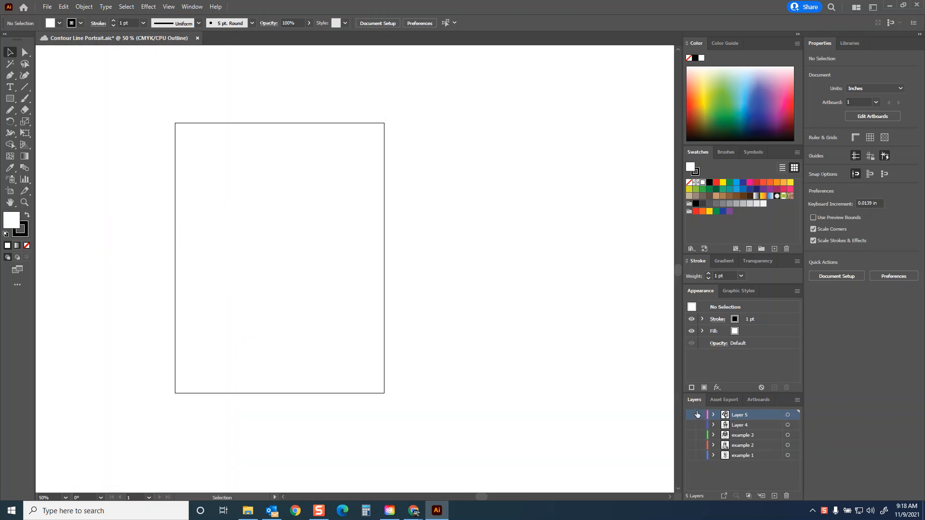
Step: Switch to the Contour Line Self Portraits document in Chrome and review the Student Examples and Examples from Art History links and the first instructions
mouse_move(416, 515)
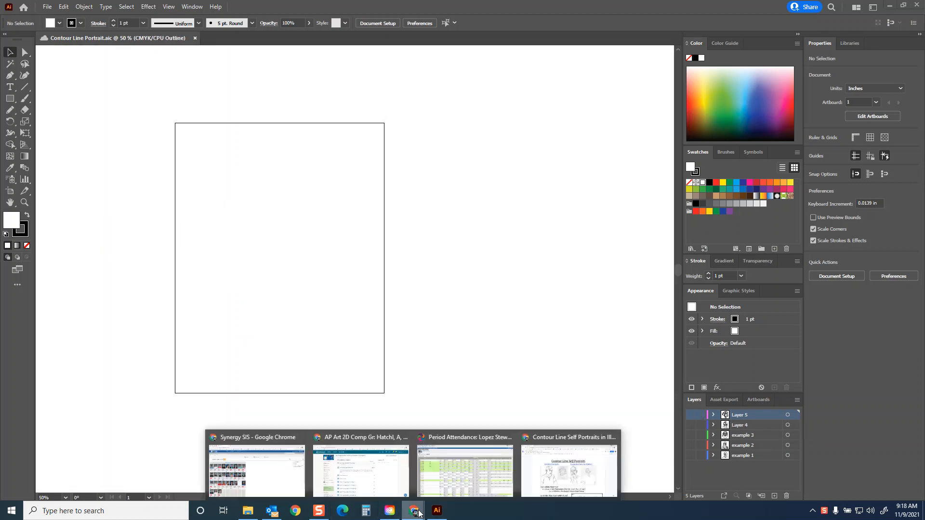
left_click(559, 471)
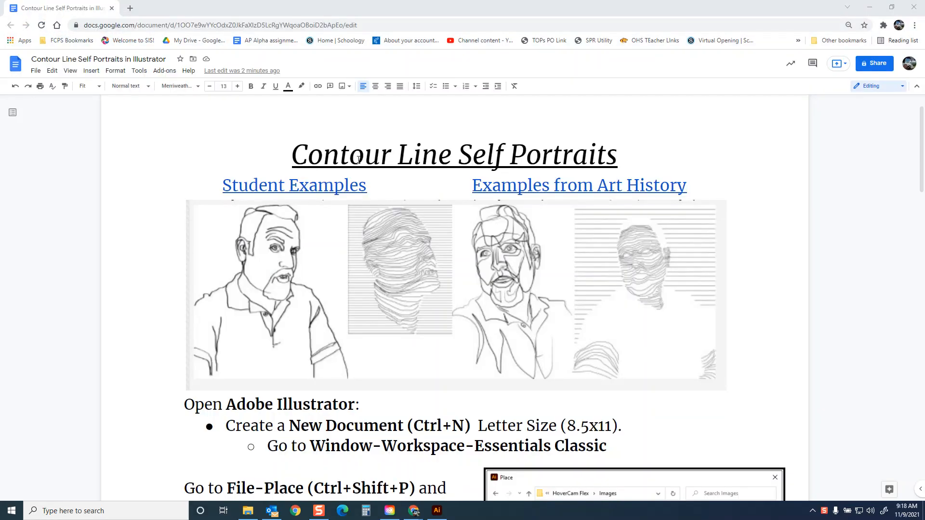
left_click(312, 189)
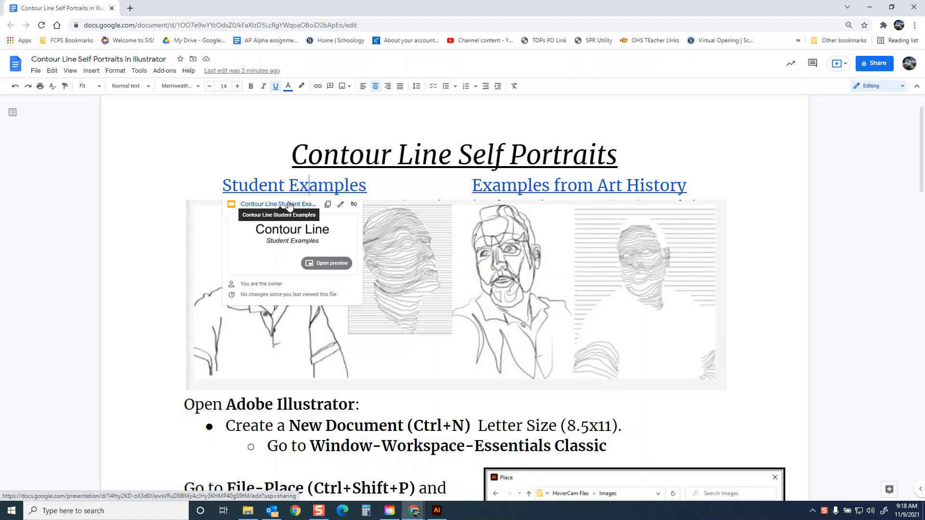
left_click(516, 186)
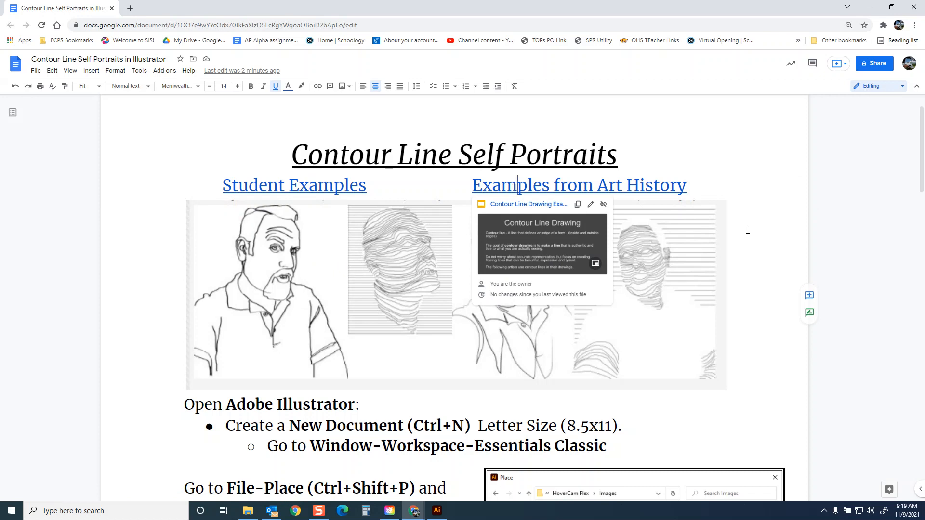
left_click(803, 218)
scroll(545, 216, "down", 4)
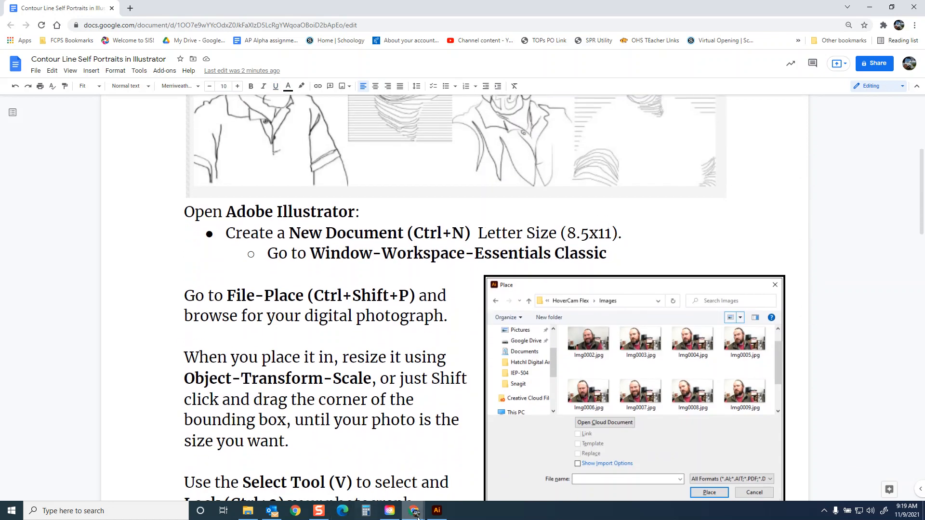
Step: Switch to Illustrator and create a Letter-size print document named Contour Line Demo, with units in inches
left_click(437, 510)
left_click(47, 6)
left_click(62, 18)
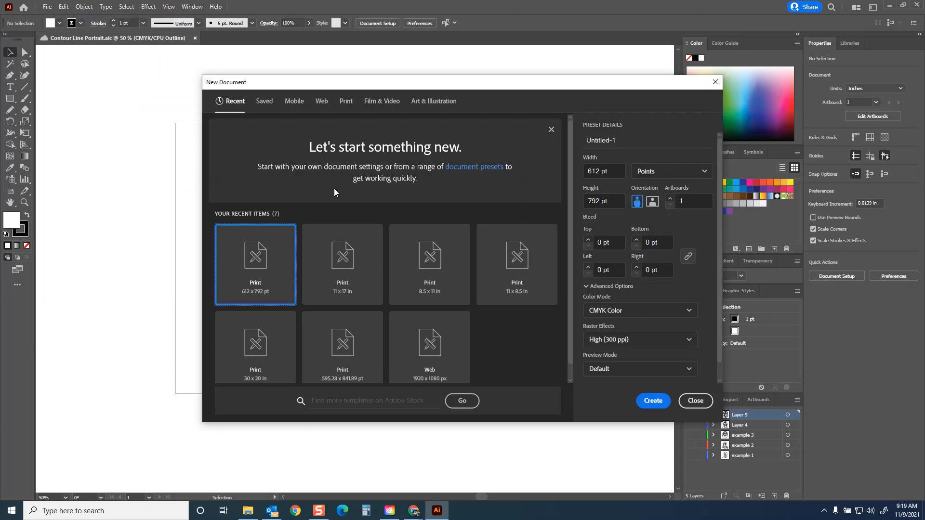
left_click(347, 104)
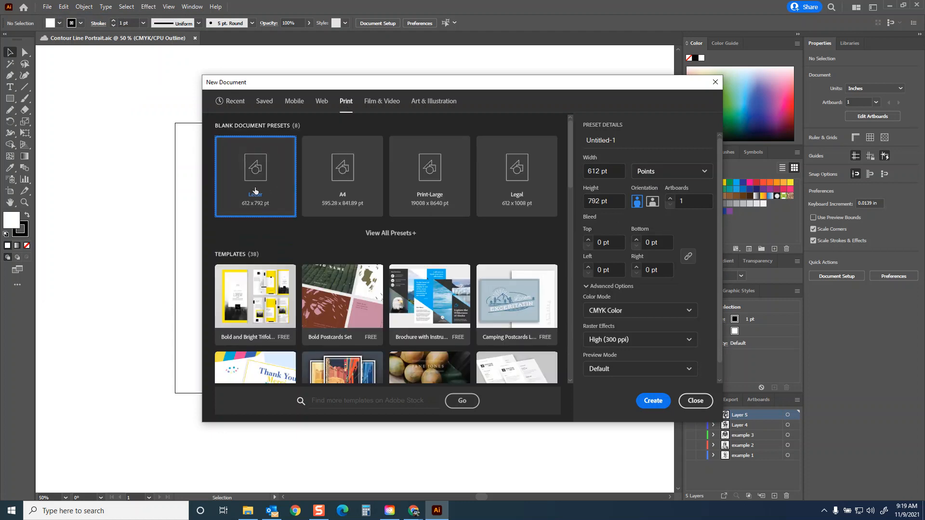
left_click(684, 172)
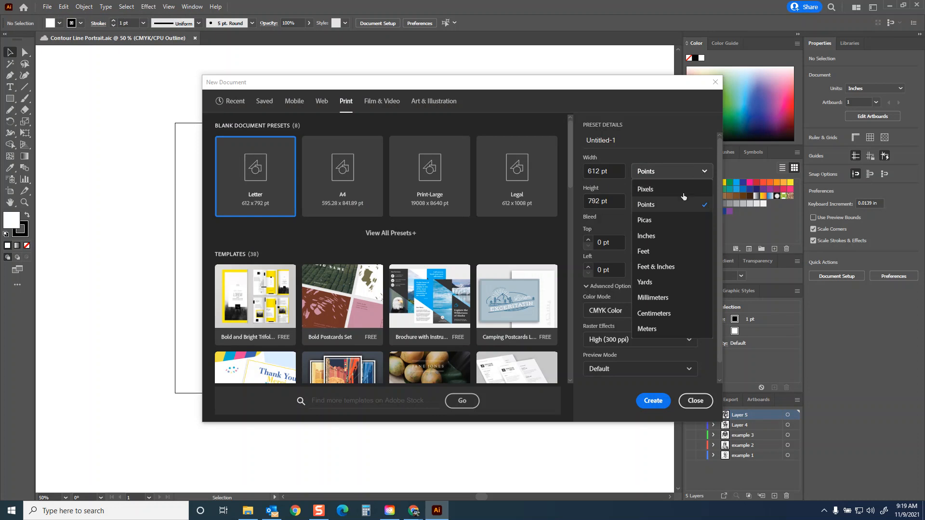
left_click(650, 238)
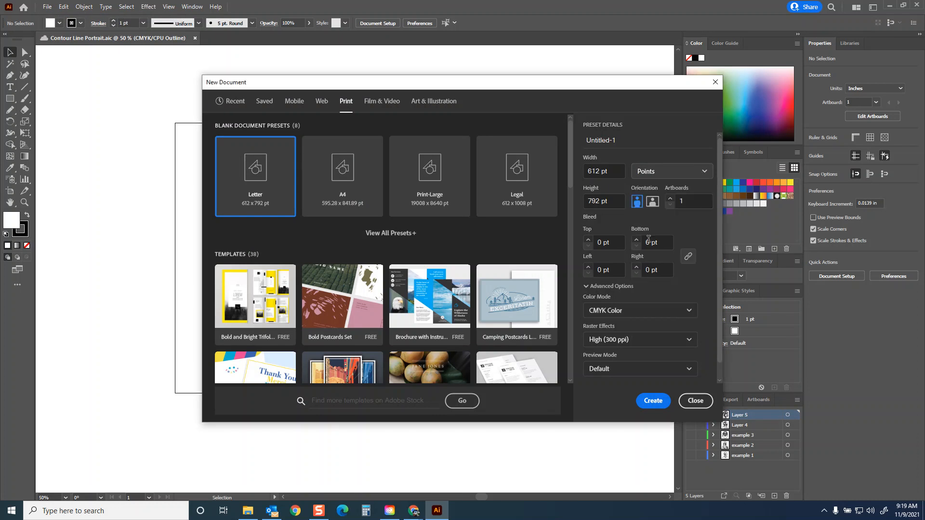
left_click(626, 141)
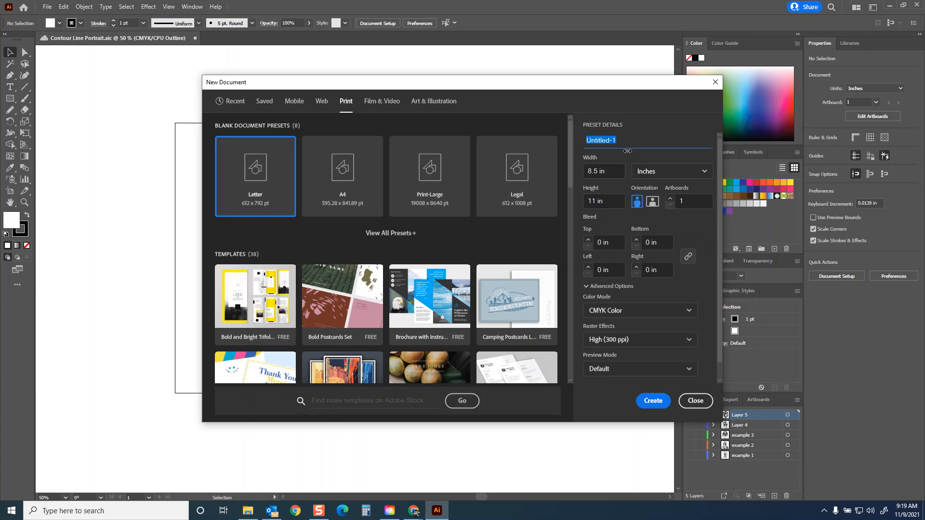
type("Contour Line Deom")
left_click(652, 401)
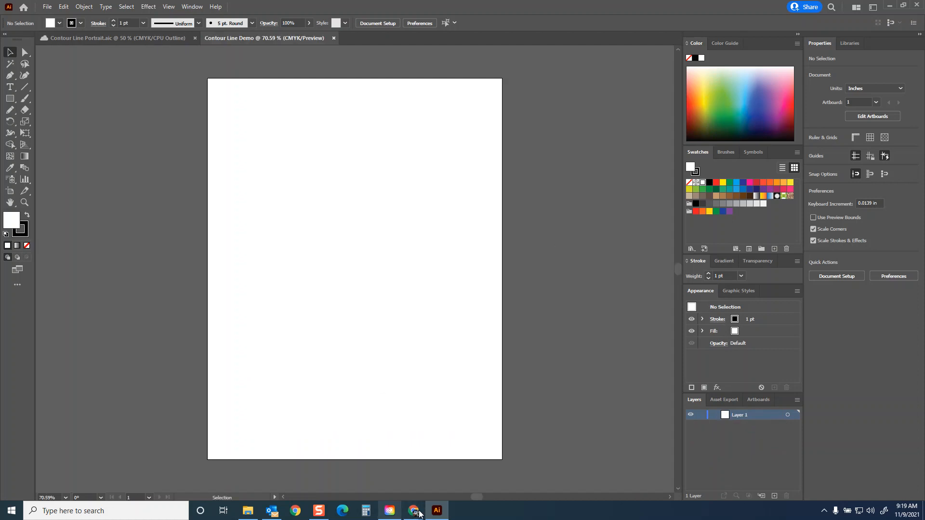
Step: Return to the instructions in Chrome and highlight the line about the Essentials Classic workspace
mouse_move(413, 511)
left_click(471, 485)
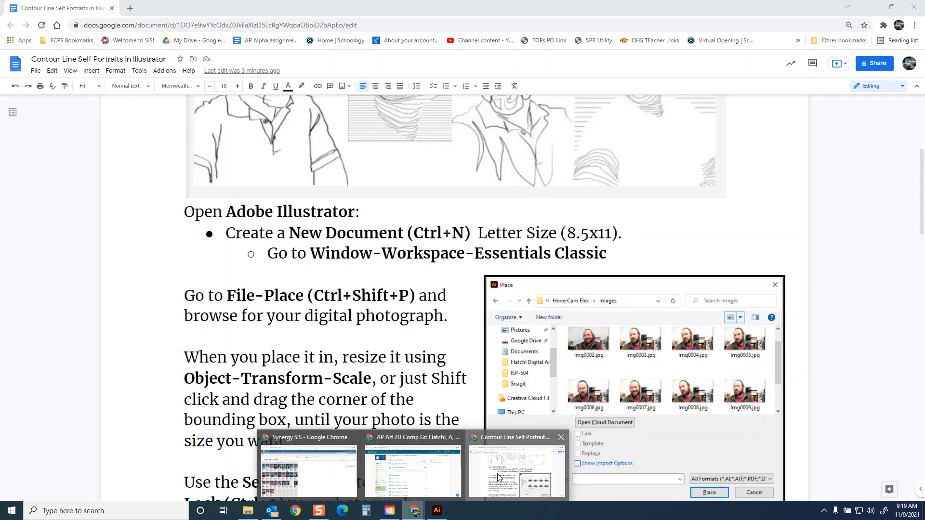
left_click_drag(271, 254, 623, 267)
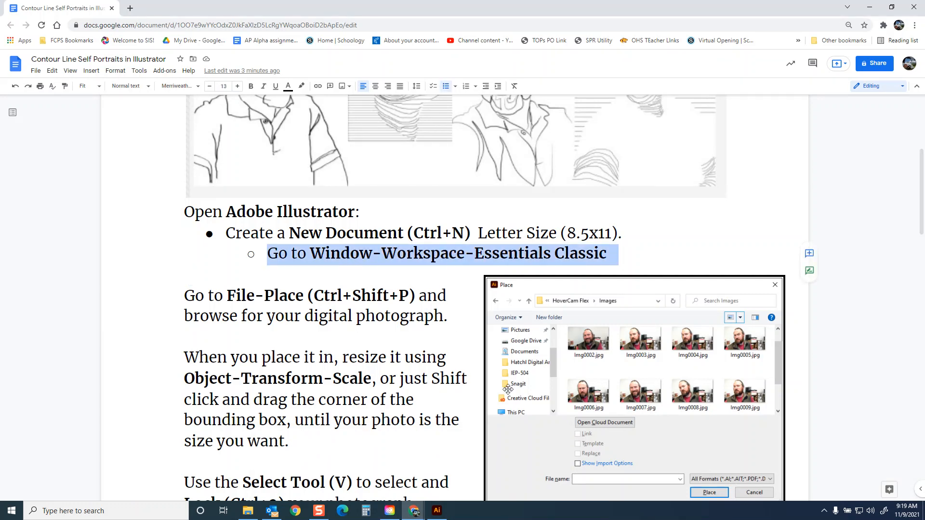
Step: Switch to Illustrator, change the workspace to Essentials and reset it to its default layout
left_click(437, 510)
left_click(875, 8)
left_click(822, 30)
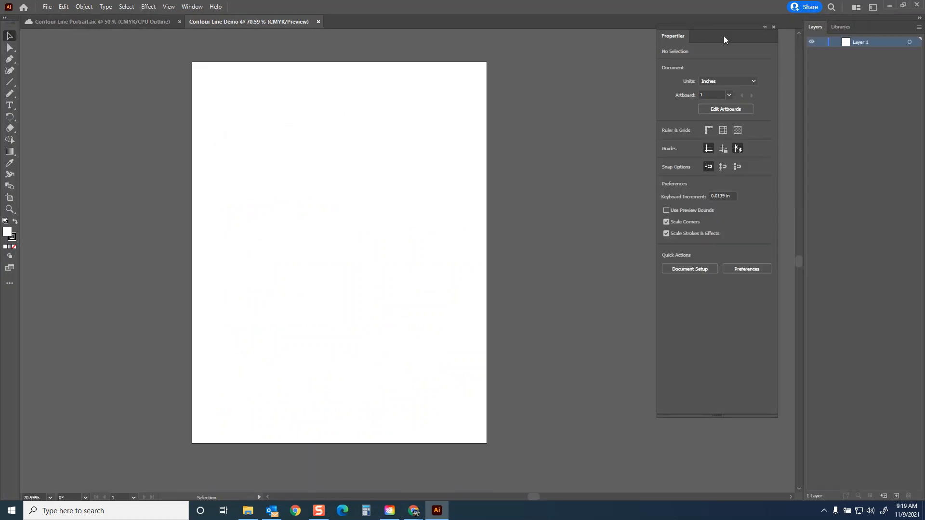
left_click(192, 6)
mouse_move(239, 50)
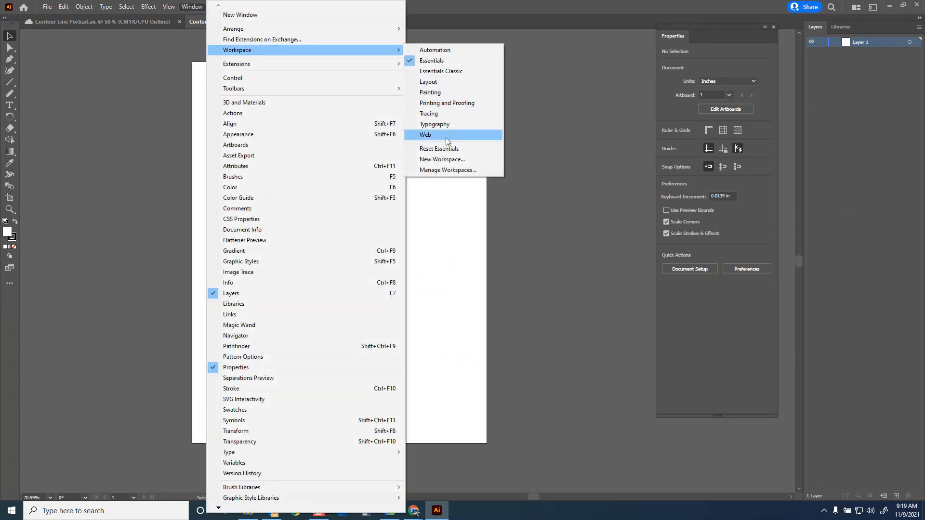
left_click(442, 149)
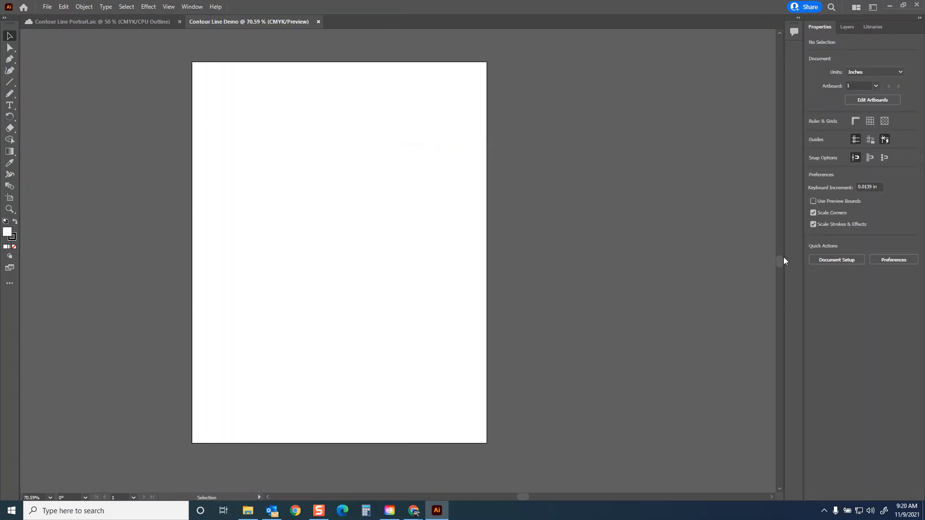
Step: Change the workspace to Essentials Classic, and collapse the middle panel column to icons and expand it again
left_click(192, 6)
mouse_move(226, 51)
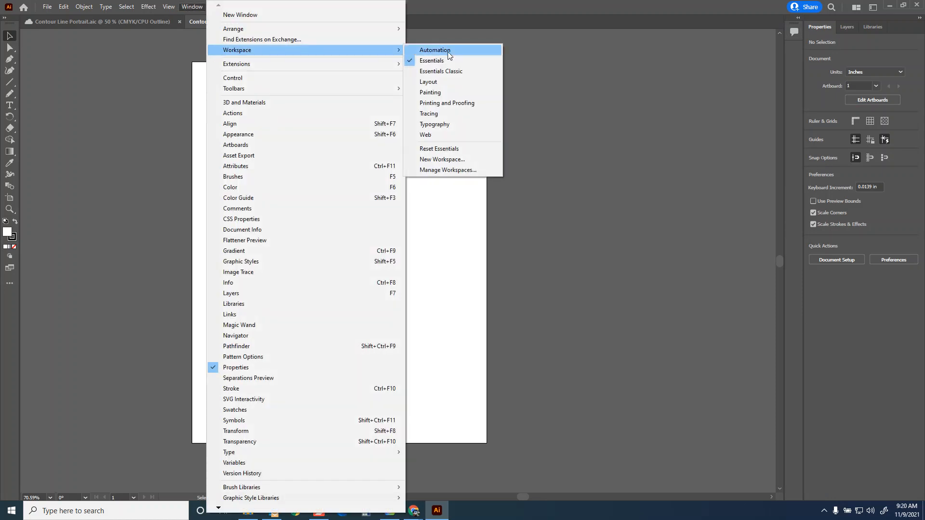
left_click(448, 71)
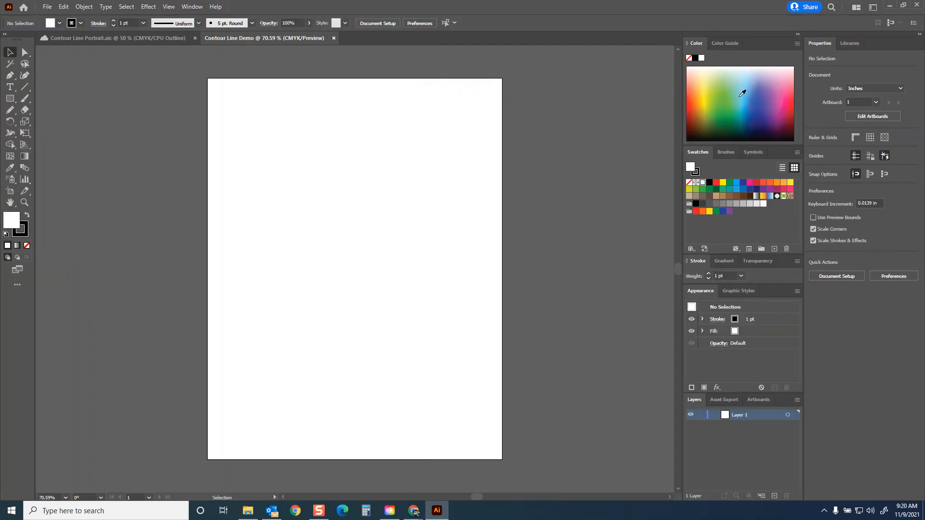
left_click(798, 37)
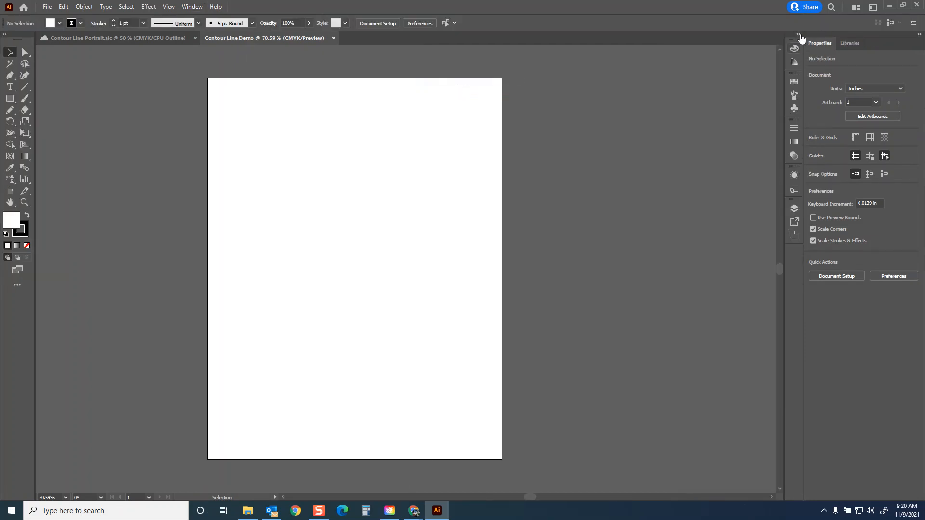
left_click(798, 35)
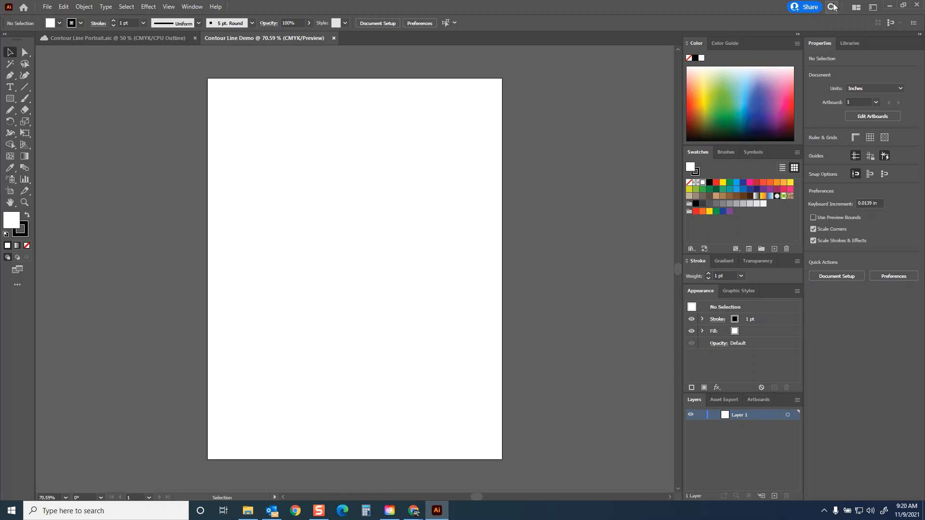
Step: Review the list of available workspaces and reselect Essentials Classic
left_click(191, 7)
mouse_move(227, 49)
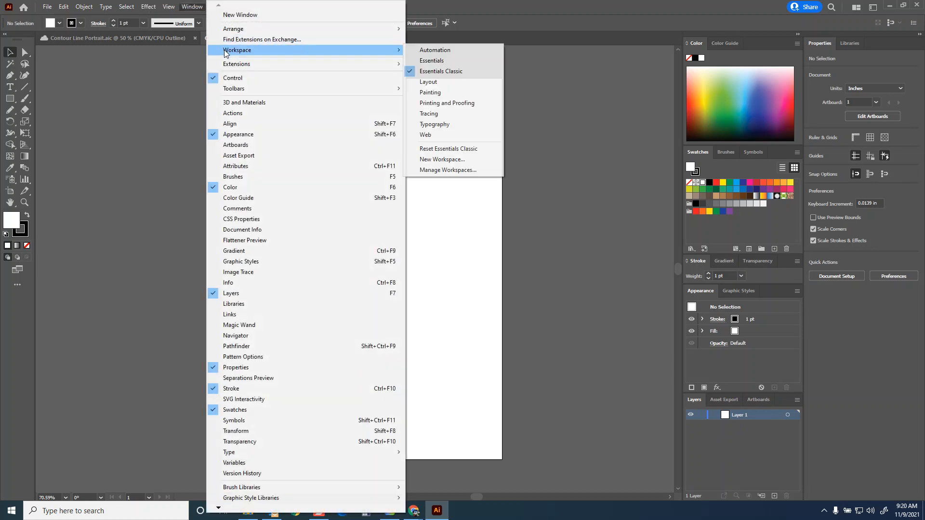
left_click(873, 8)
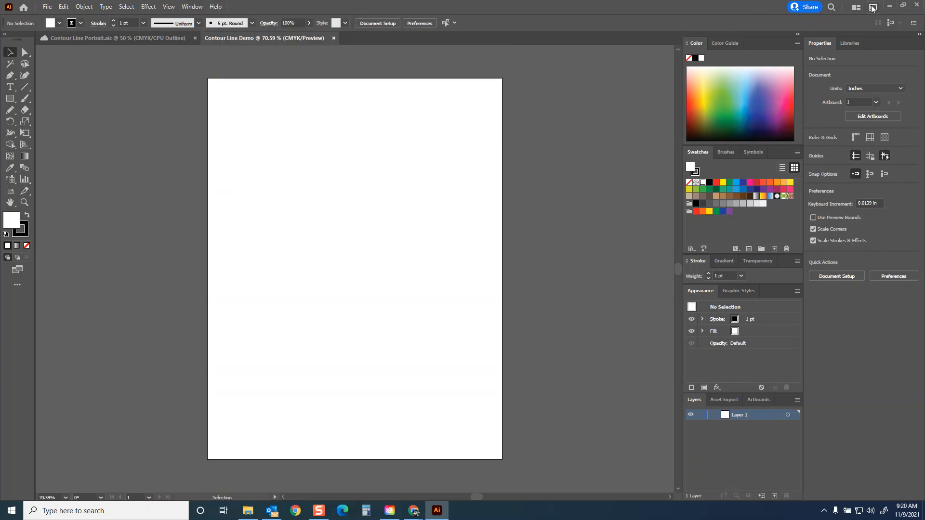
left_click(873, 7)
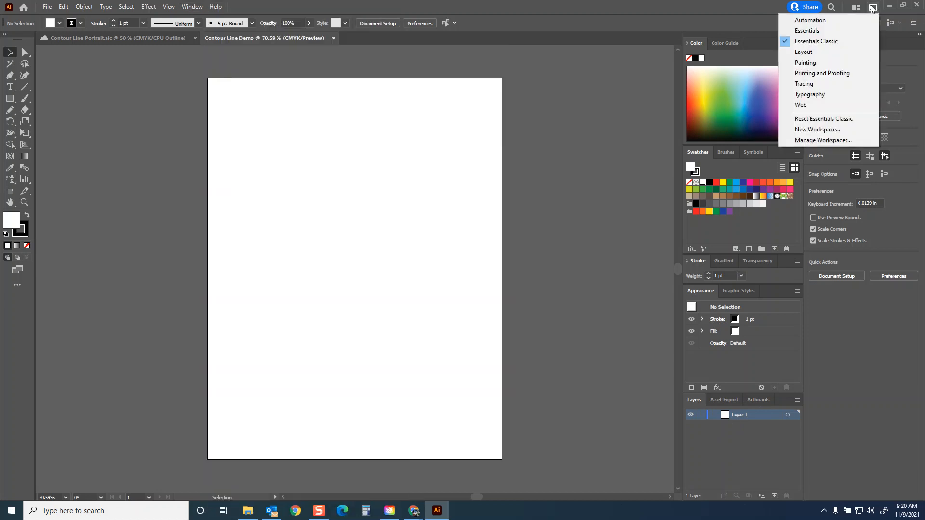
left_click(827, 43)
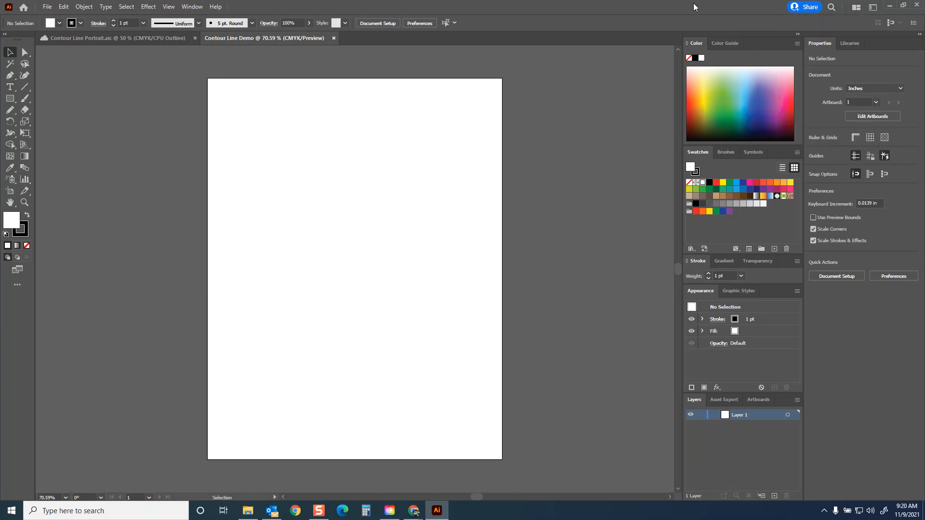
Step: Return to the instructions in Chrome, highlight the File-Place instruction and read on about resizing and locking the photograph
mouse_move(413, 510)
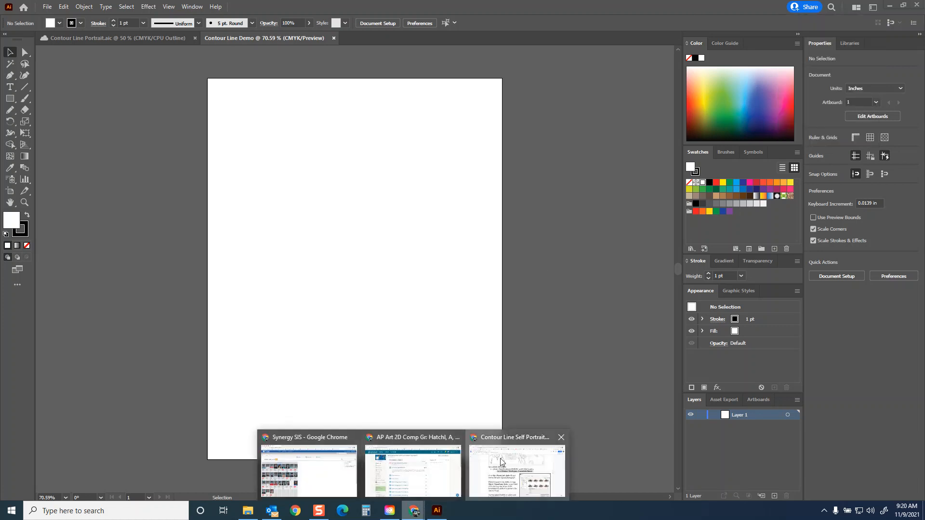
left_click(518, 465)
left_click_drag(186, 296, 308, 295)
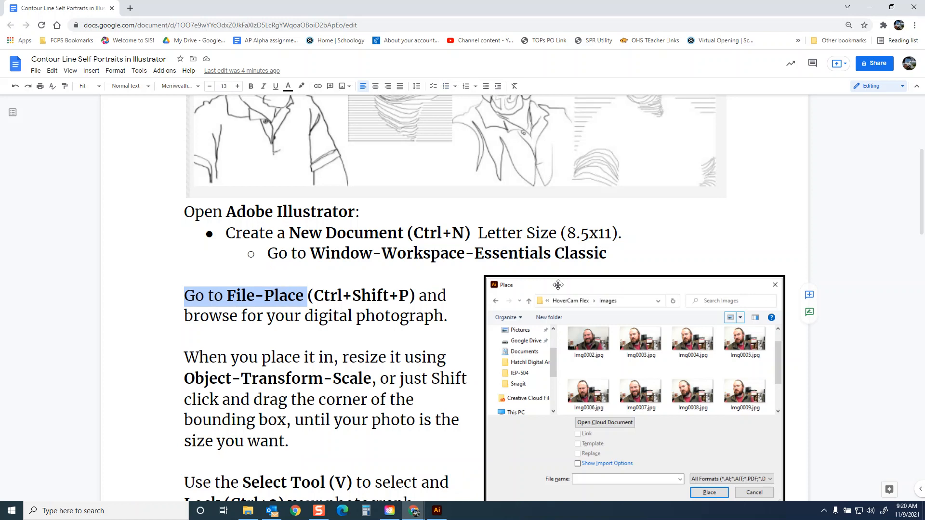
scroll(573, 277, "down", 2)
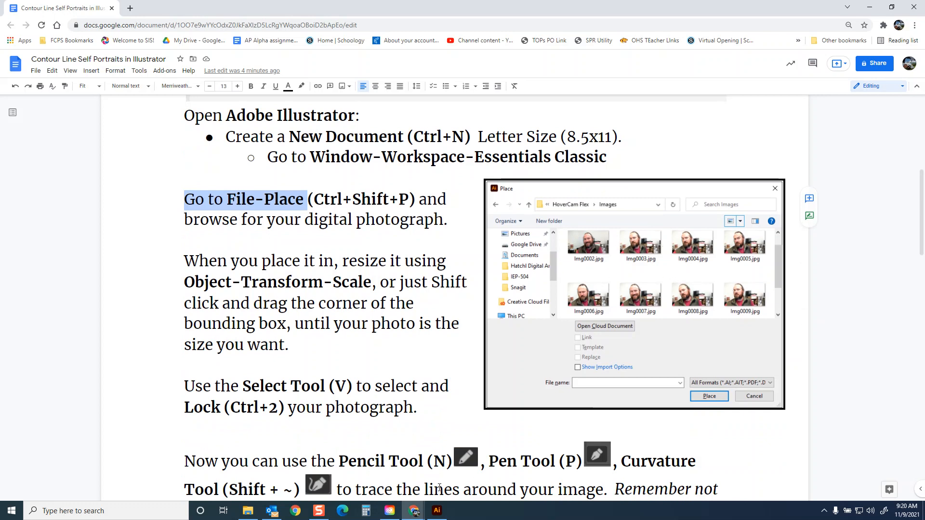
Step: Switch to Illustrator, start placing a file, and browse to the Images folder inside Documents > HoverCam Flex
left_click(437, 510)
left_click(47, 6)
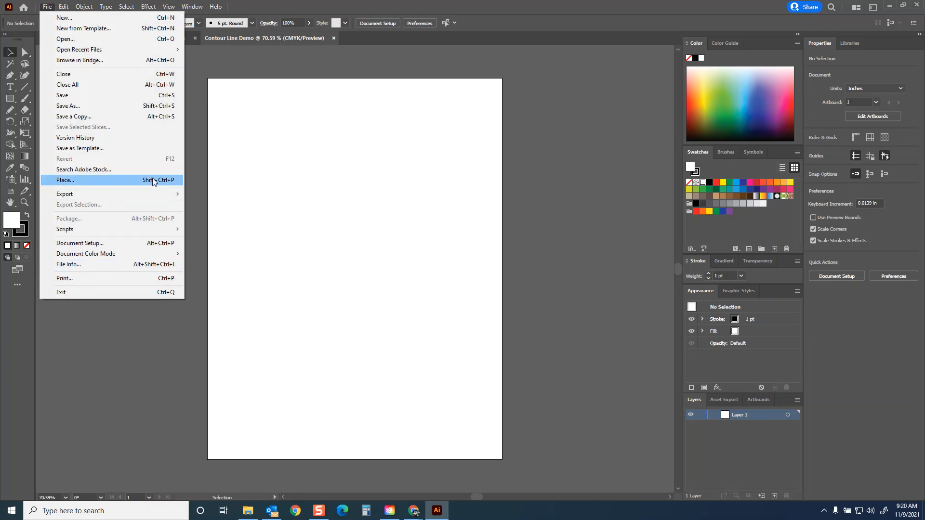
left_click(163, 180)
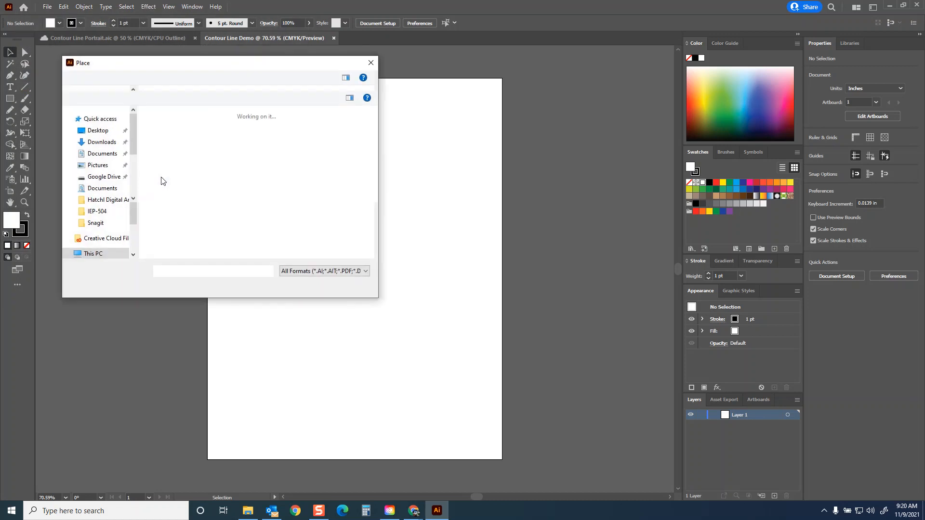
scroll(101, 160, "up", 3)
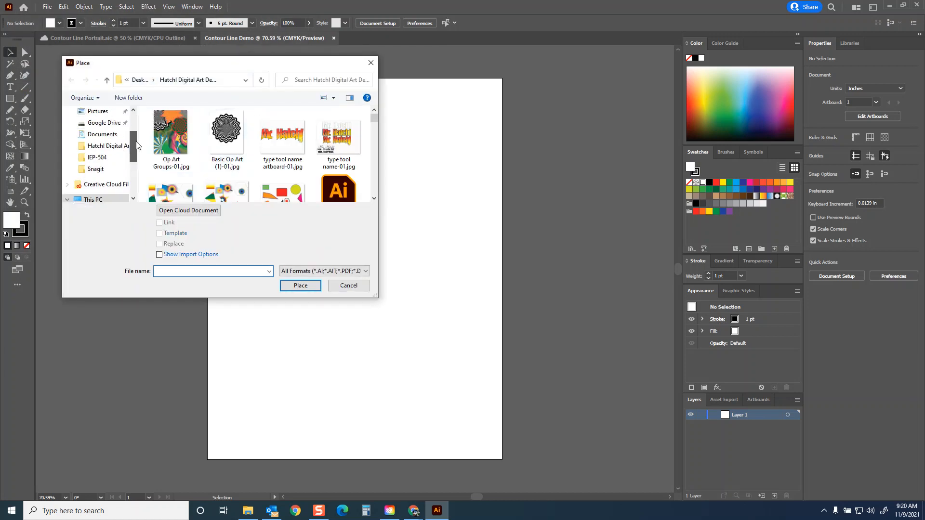
left_click(99, 146)
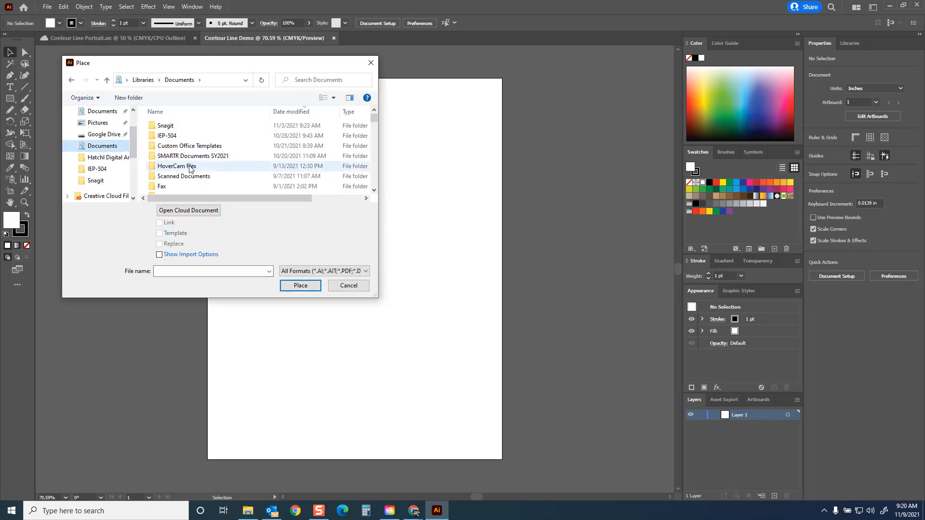
double_click(167, 166)
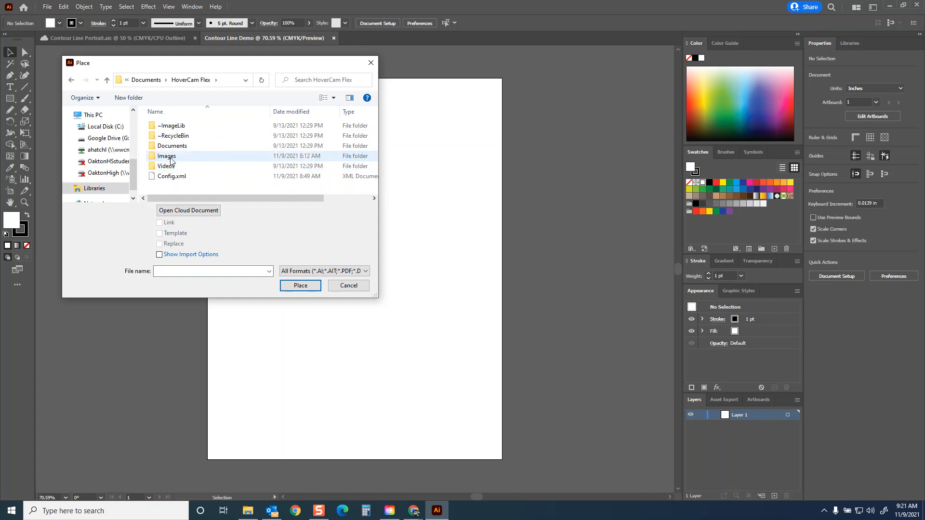
double_click(166, 156)
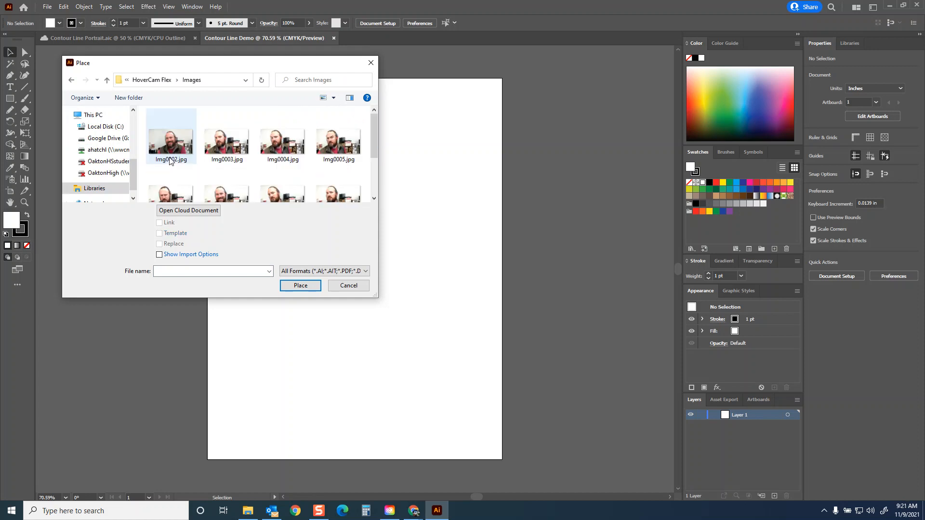
Step: Choose Img0010.jpg from the Images folder and place it on the artboard as a linked photo
left_click_drag(379, 298, 392, 330)
left_click(171, 142)
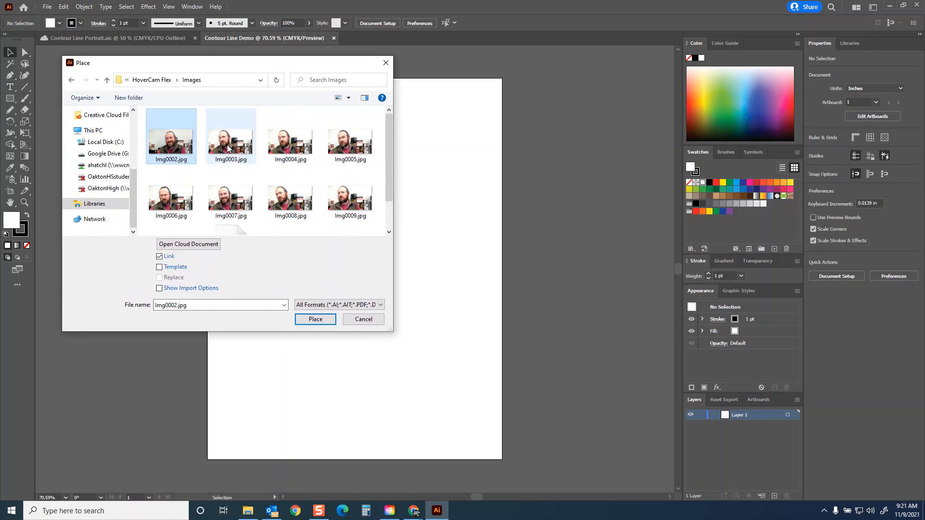
left_click(304, 197)
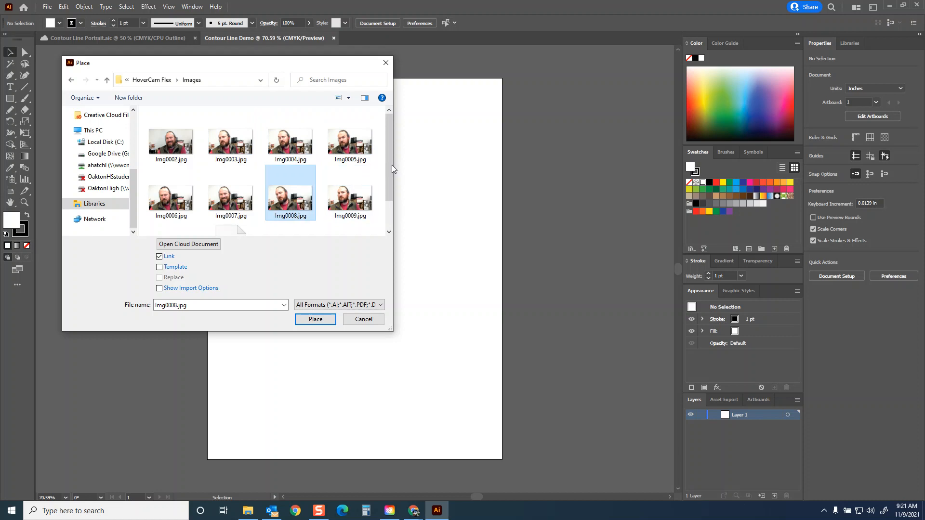
scroll(389, 141, "down", 1)
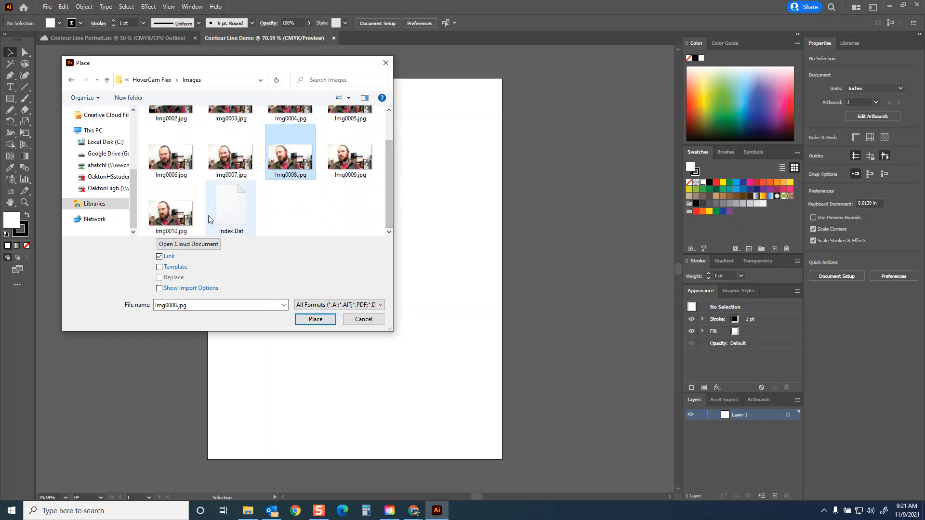
left_click(162, 216)
left_click(315, 319)
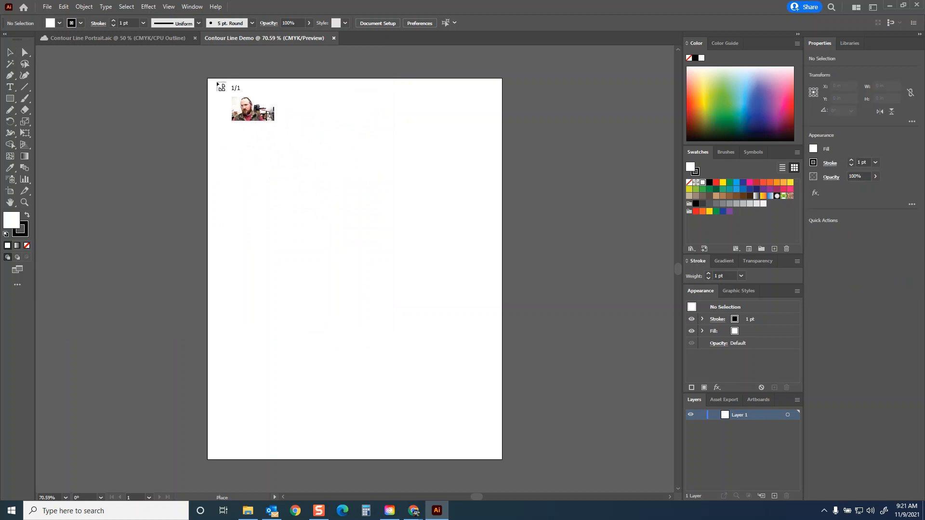
left_click(330, 223)
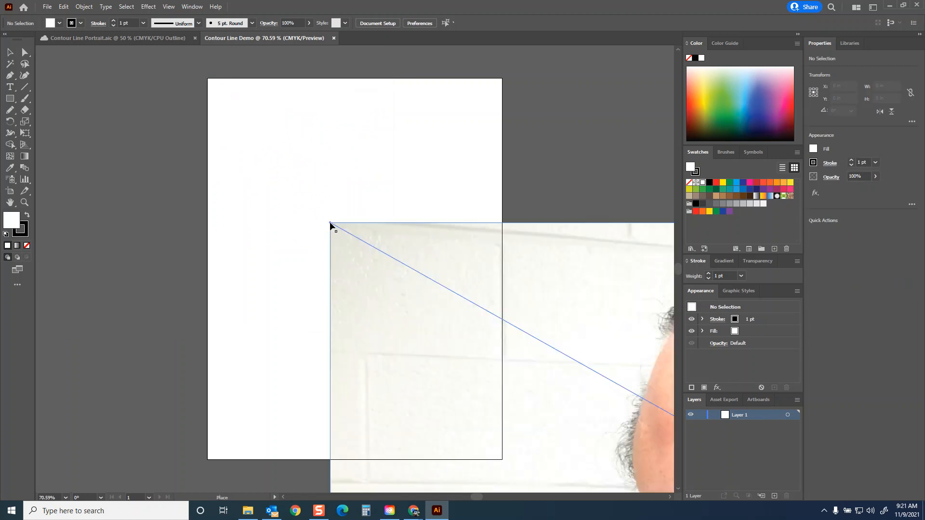
Step: Move the oversized photo so that the face lies over the artboard
left_click_drag(494, 285, 280, 140)
left_click_drag(518, 268, 382, 215)
left_click_drag(475, 302, 395, 254)
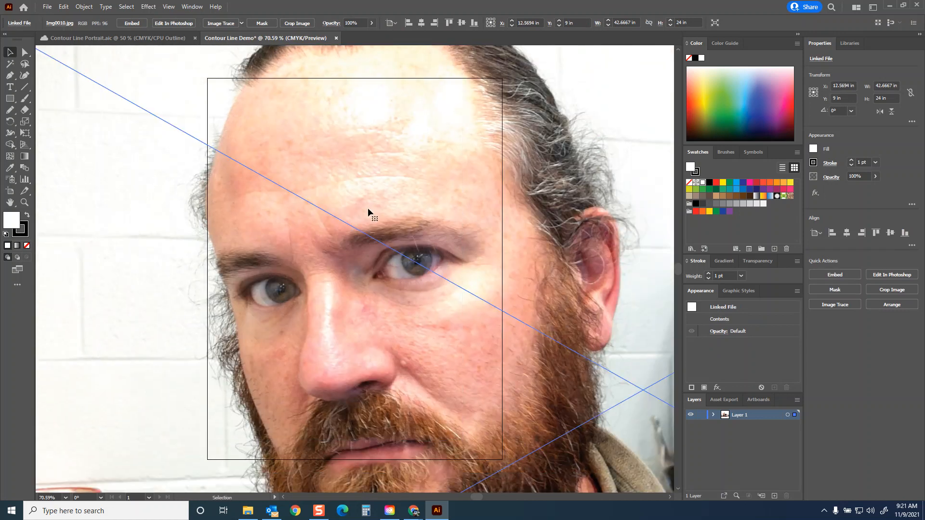
Step: Scale the photo uniformly to 25% with the Scale transform
right_click(359, 163)
mouse_move(396, 233)
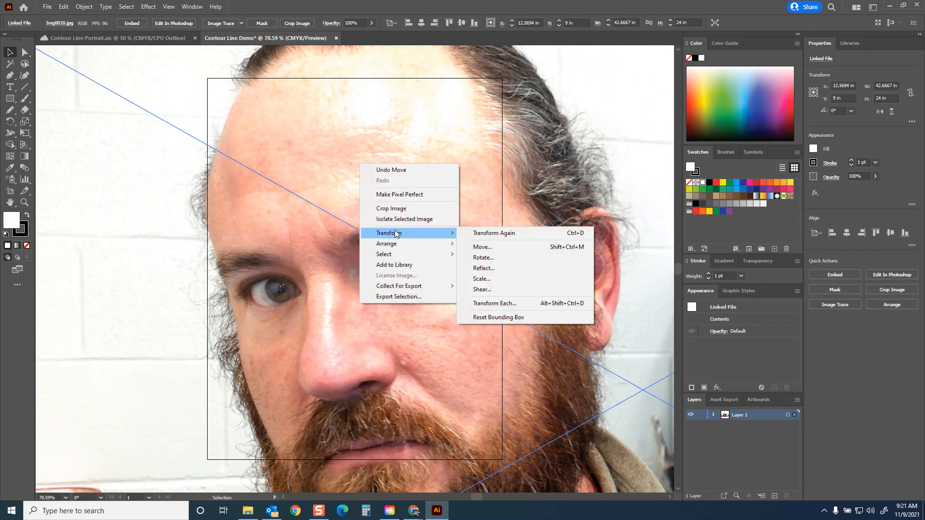
left_click(480, 279)
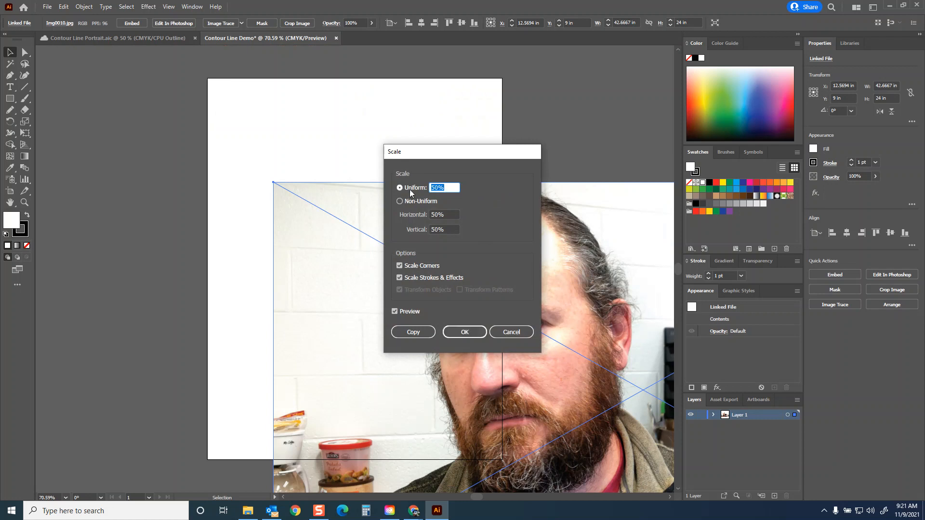
type("25")
left_click(456, 215)
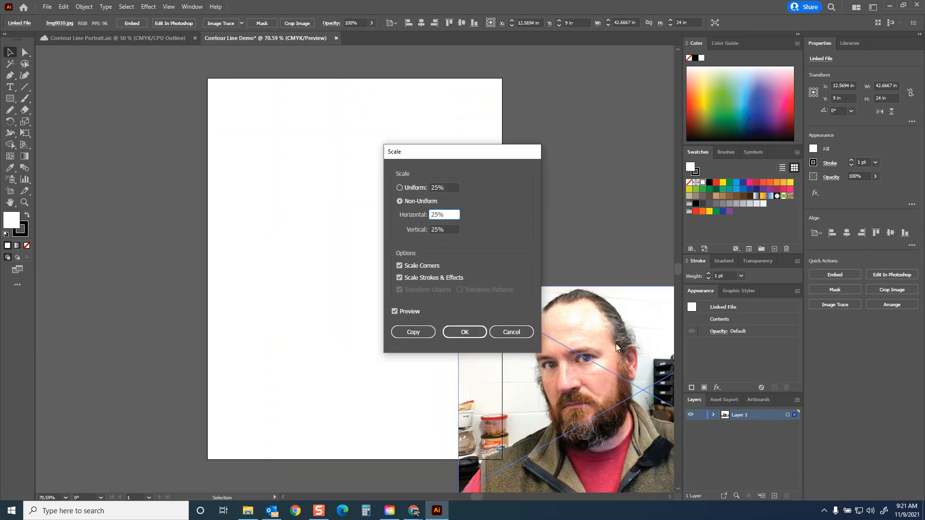
left_click(468, 332)
Step: Move the photo onto the artboard and enlarge it proportionally to about 17.2 × 9.7 in, keeping the face within the page
left_click_drag(557, 344, 298, 152)
left_click_drag(488, 262, 559, 418)
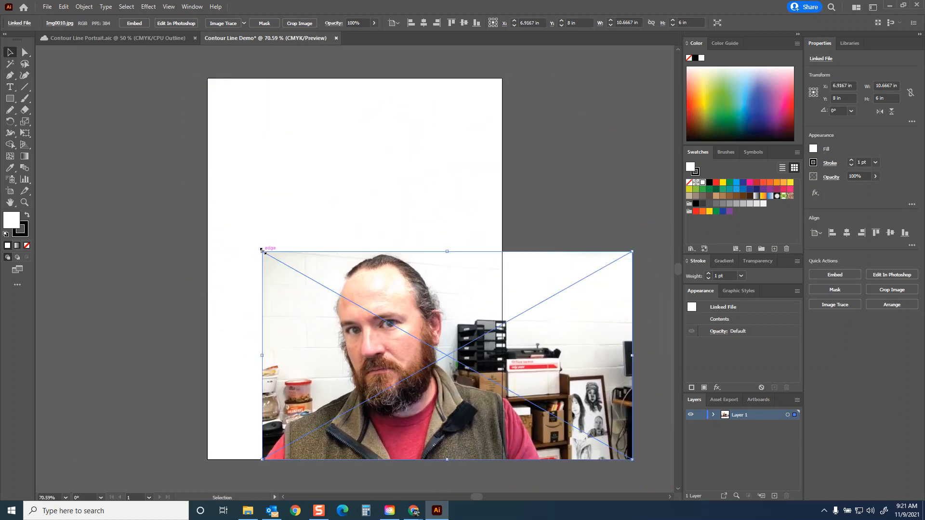
left_click_drag(261, 252, 113, 115)
left_click_drag(317, 194, 389, 208)
left_click_drag(213, 126, 138, 92)
Step: Enlarge the photo further to about 19.5 × 11 in so it fills the artboard's height, and centre the face on the page
scroll(320, 259, "down", 2)
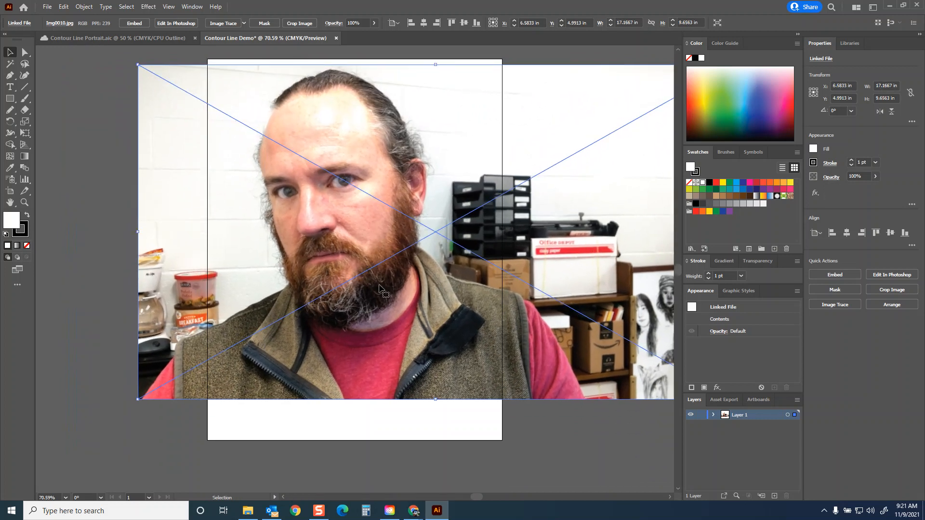
left_click_drag(138, 400, 110, 415)
left_click_drag(332, 351, 367, 375)
left_click_drag(144, 90, 88, 56)
left_click_drag(303, 189, 331, 189)
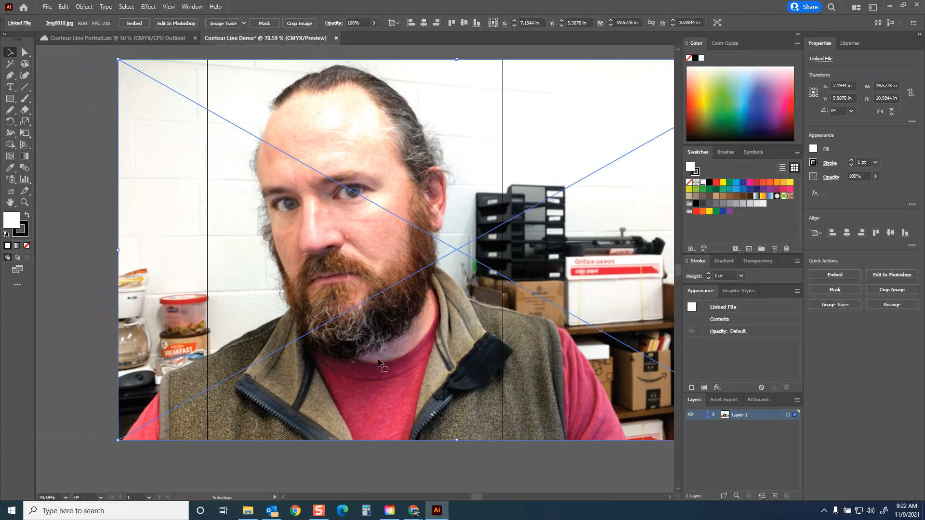
Step: Crop the photo to the artboard's edges, 8.5 in wide and about 10.97 in high, accepting the embedding of the linked file
left_click(300, 24)
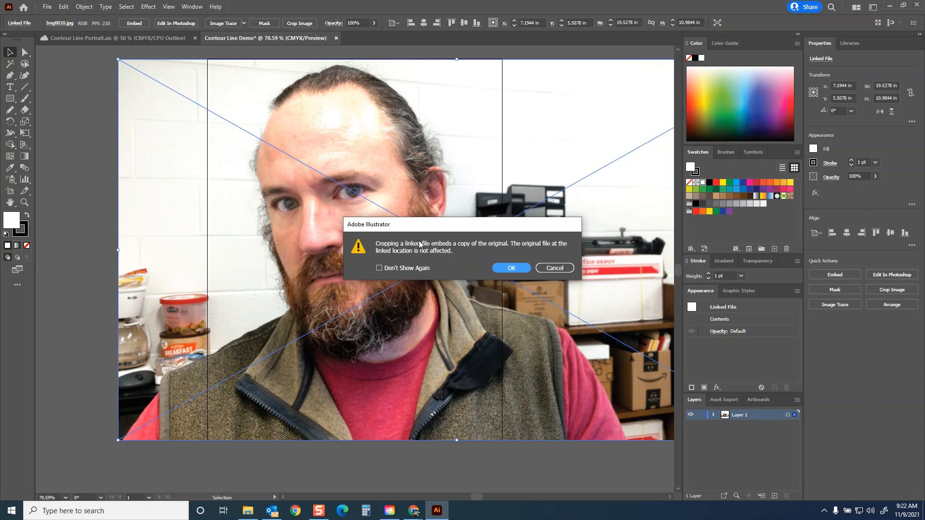
left_click(509, 271)
left_click_drag(161, 249, 210, 251)
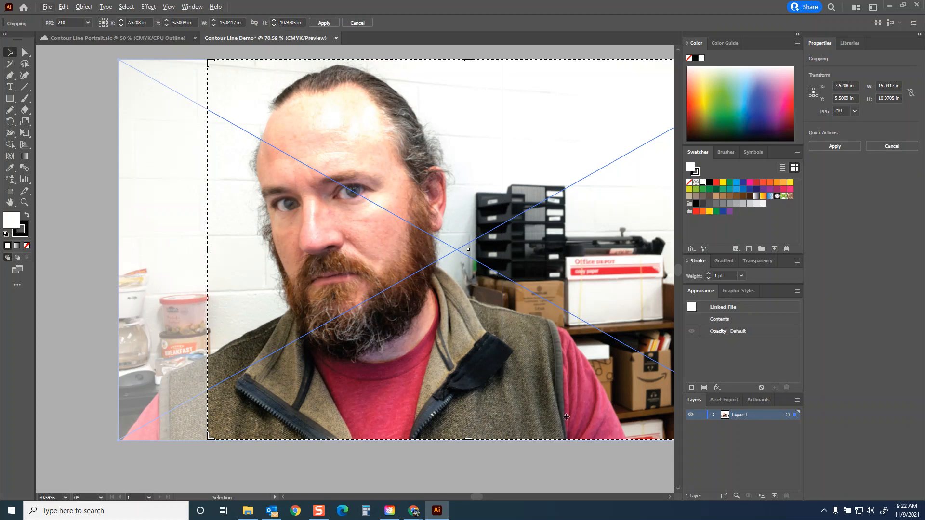
key("ctrl+minus")
left_click_drag(612, 269, 397, 266)
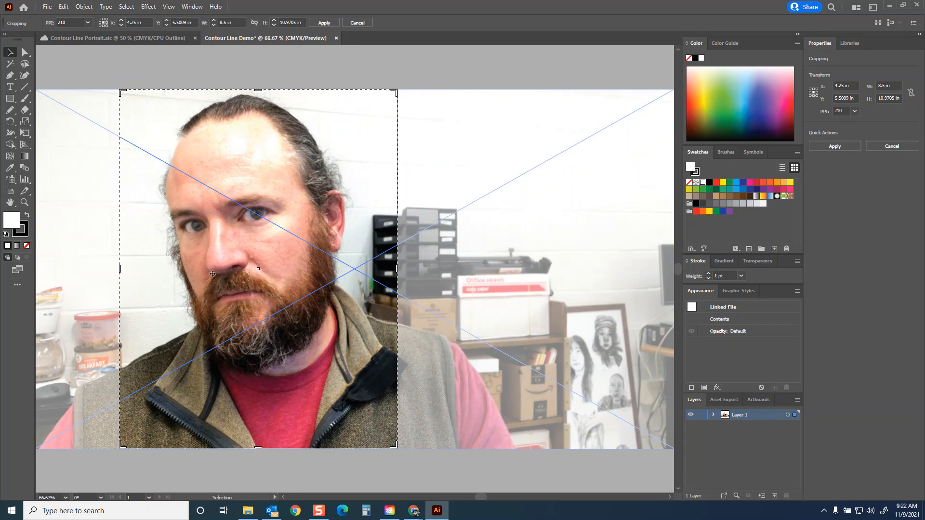
left_click(323, 23)
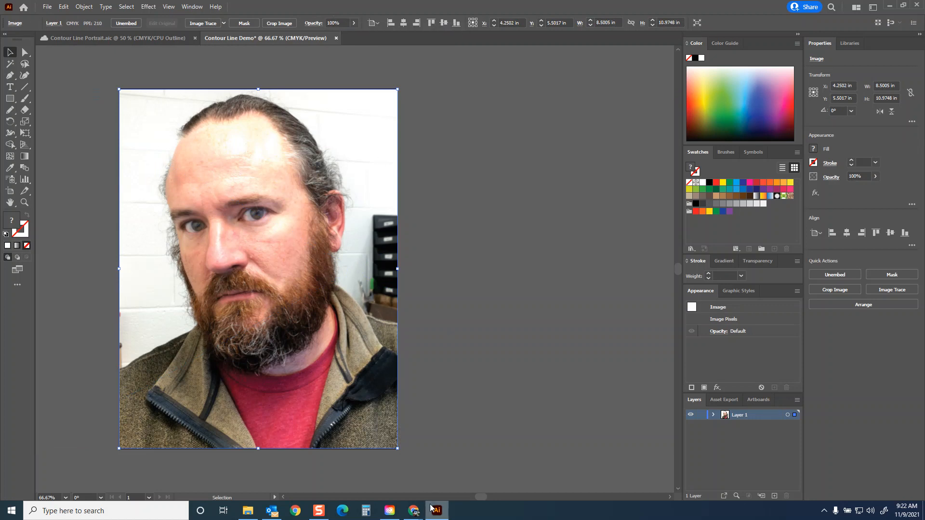
Step: Return to the instructions in Chrome and highlight the Select Tool (V) and Lock (Ctrl+2) directions
left_click(504, 479)
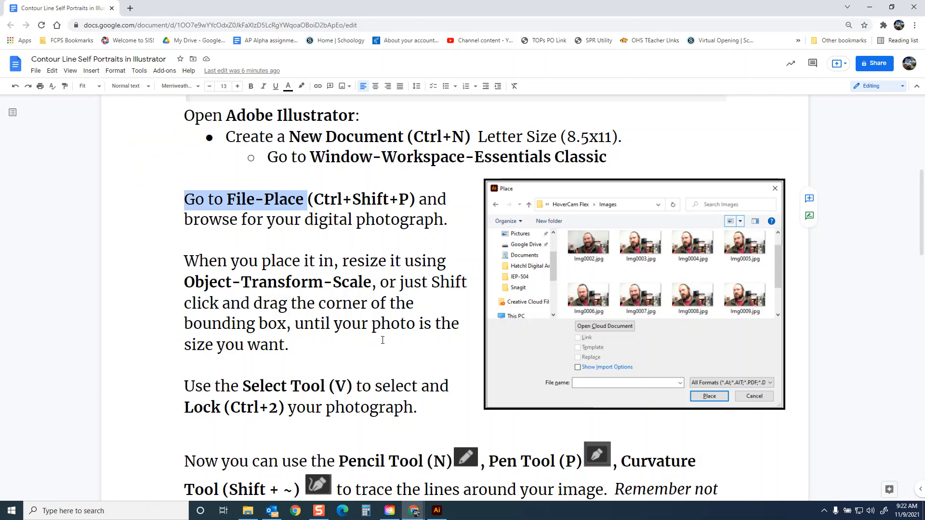
left_click_drag(183, 386, 358, 387)
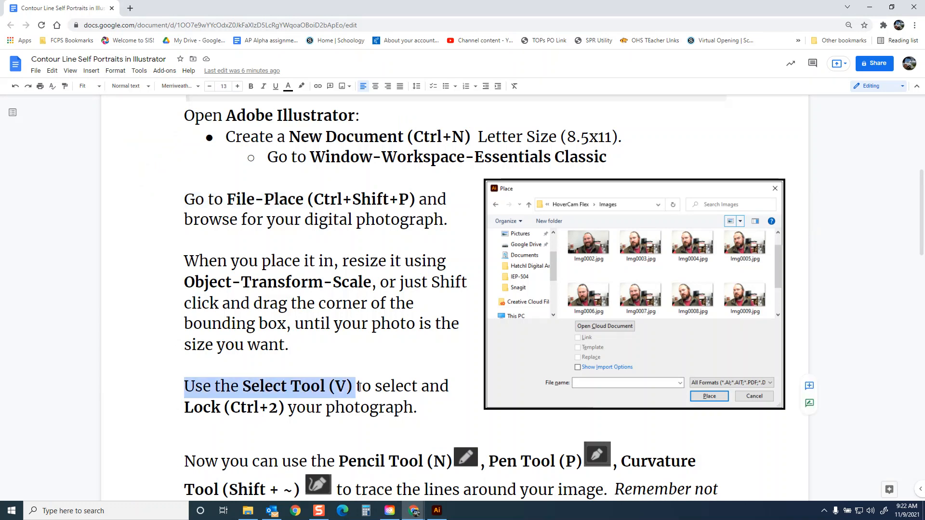
left_click_drag(186, 407, 298, 410)
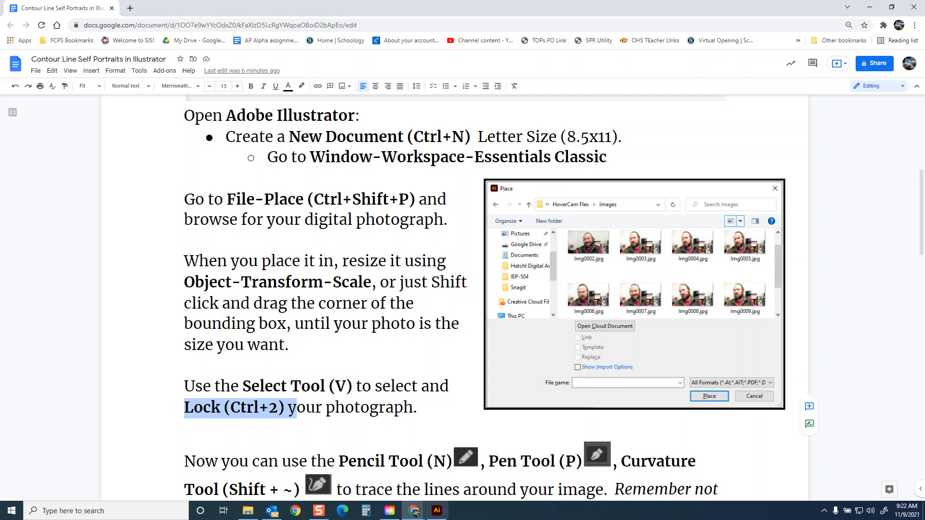
Step: Switch back to Illustrator, select and lock the cropped photo, and expand Layer 1 to show its contents
left_click(437, 511)
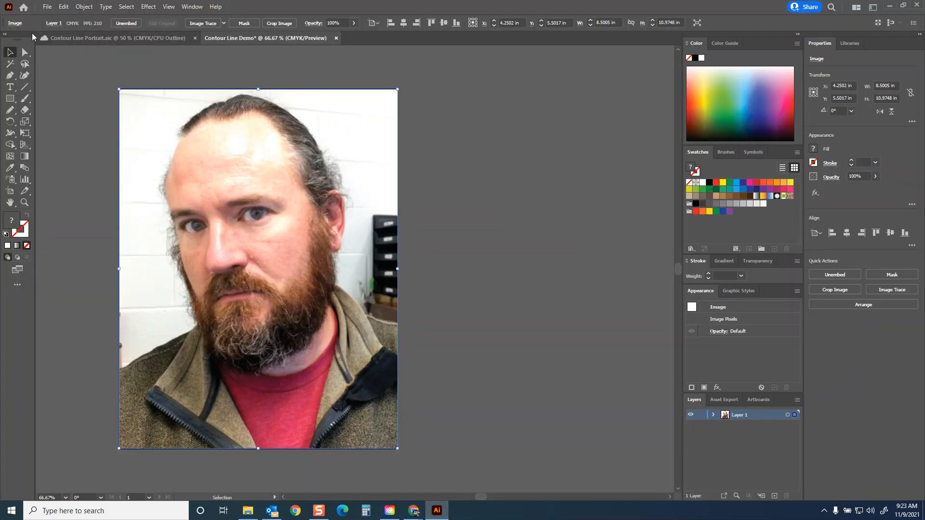
left_click(123, 80)
left_click(210, 125)
left_click(85, 7)
mouse_move(115, 74)
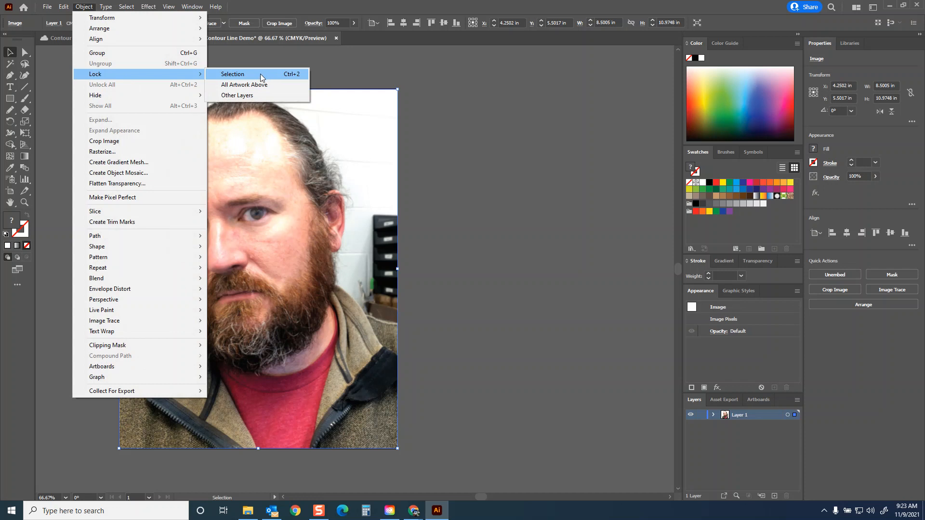
left_click(260, 73)
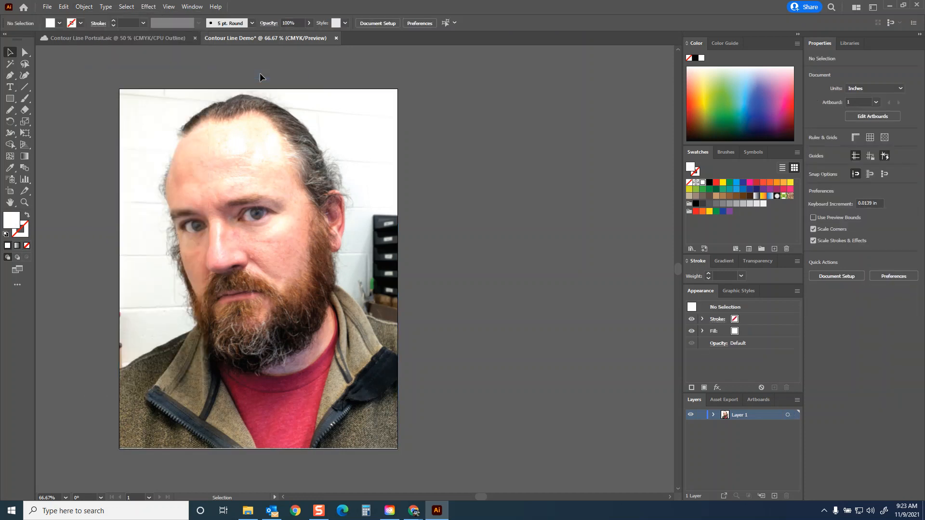
left_click(713, 414)
Step: Test the Pencil tool with a wavy line across the photo, restore the default fill and stroke on it, and delete it
key("n")
mouse_move(78, 159)
left_mouse_down()
mouse_move(256, 182)
mouse_move(463, 262)
mouse_move(510, 265)
left_mouse_up()
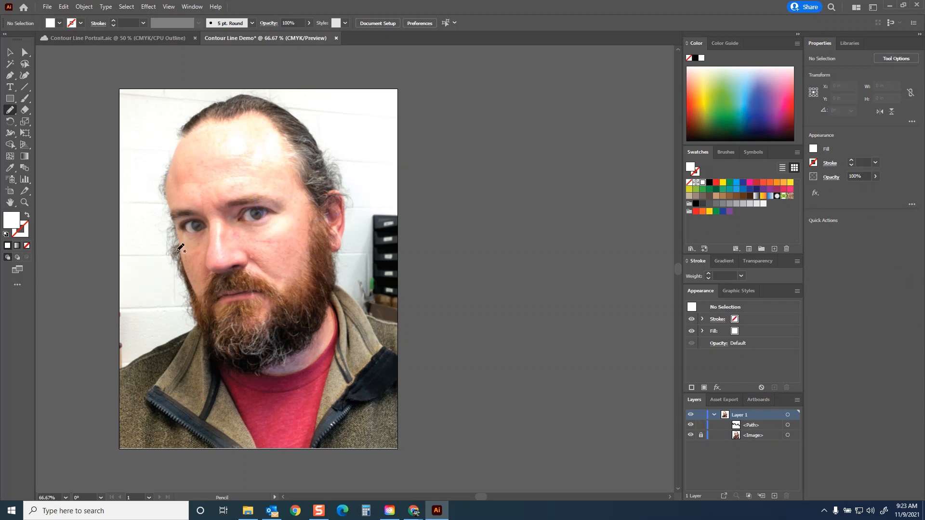
left_click(10, 52)
key("ctrl+a")
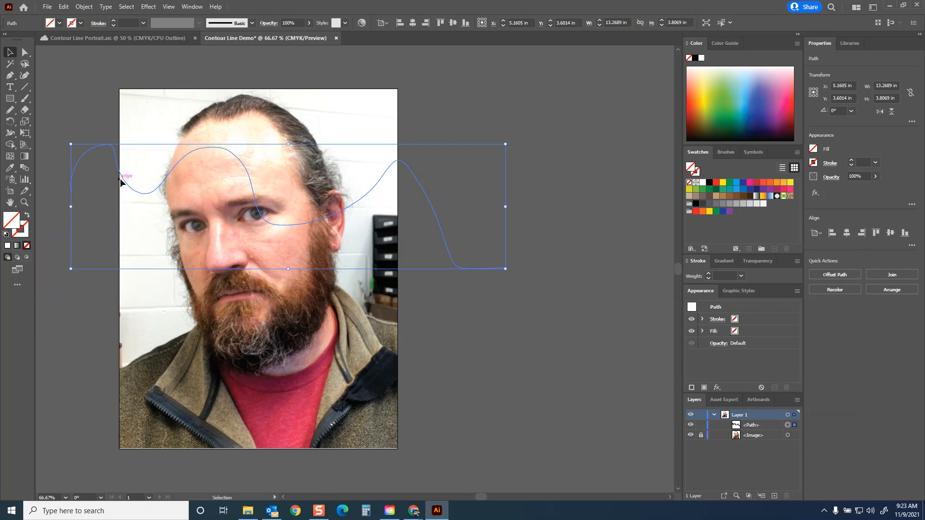
key("d")
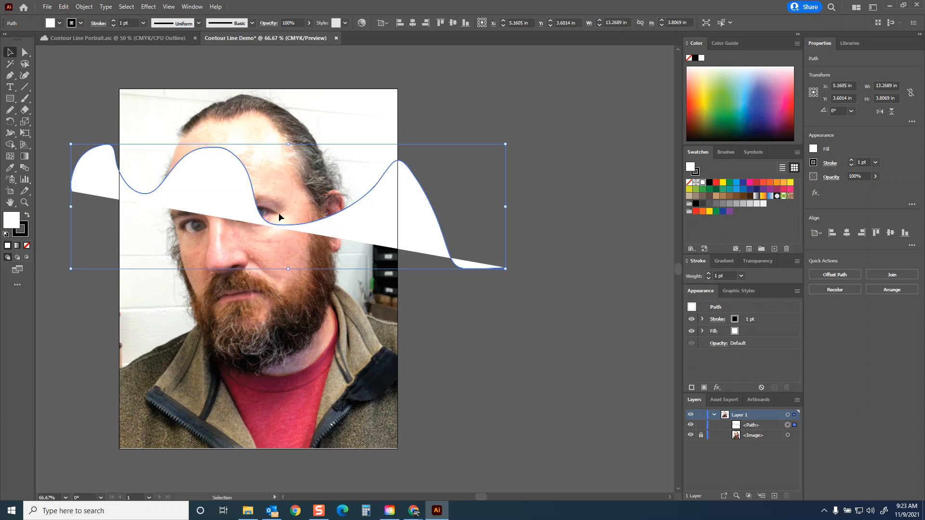
key("Delete")
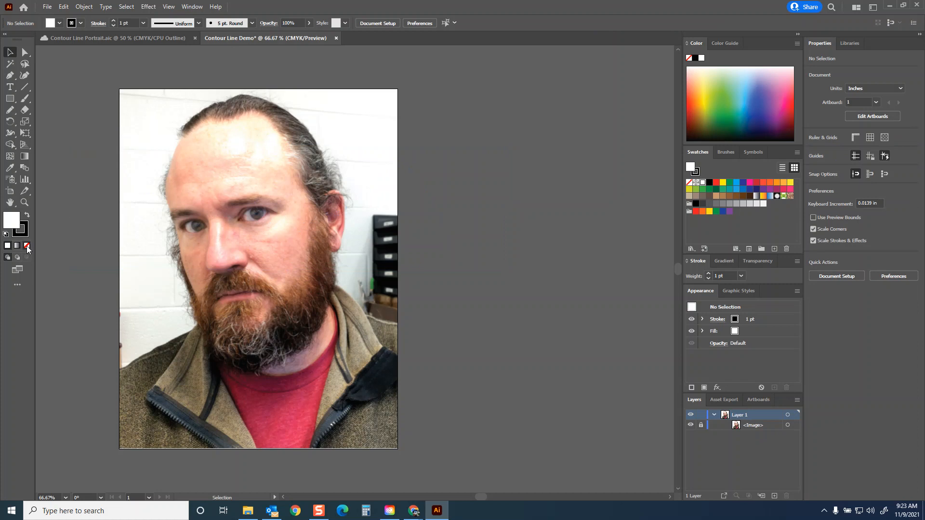
Step: Set the fill to None and configure the Pencil tool to fill new strokes, without closing paths or editing selected paths
left_click(27, 246)
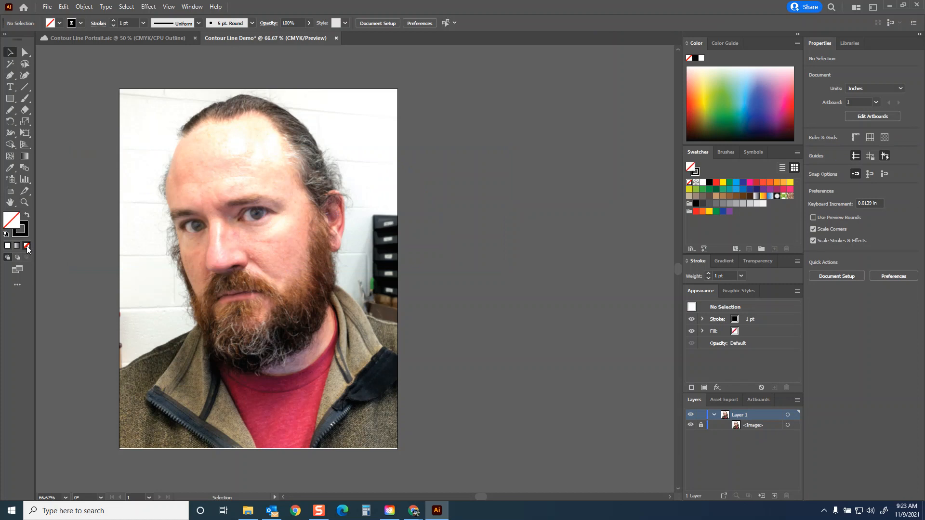
double_click(11, 112)
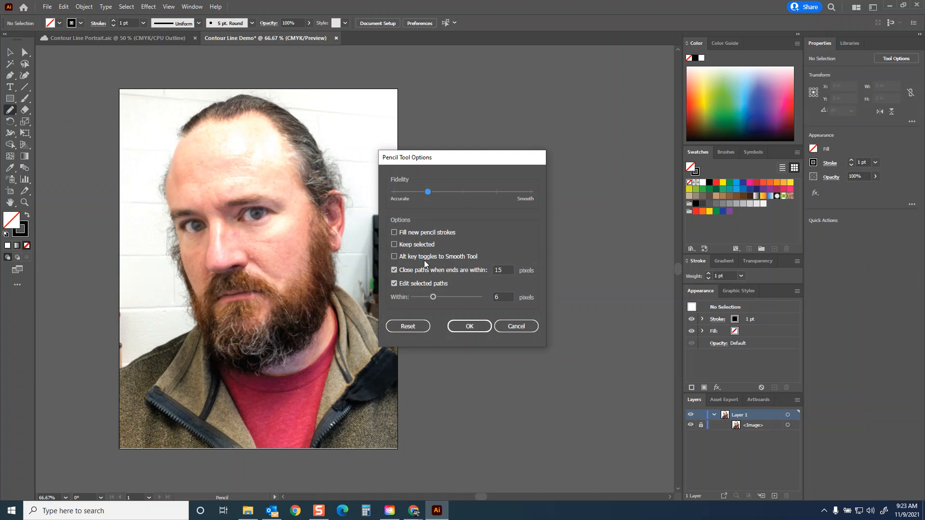
mouse_move(428, 192)
left_mouse_down()
mouse_move(529, 199)
mouse_move(420, 192)
left_mouse_up()
left_click(394, 233)
left_click(394, 284)
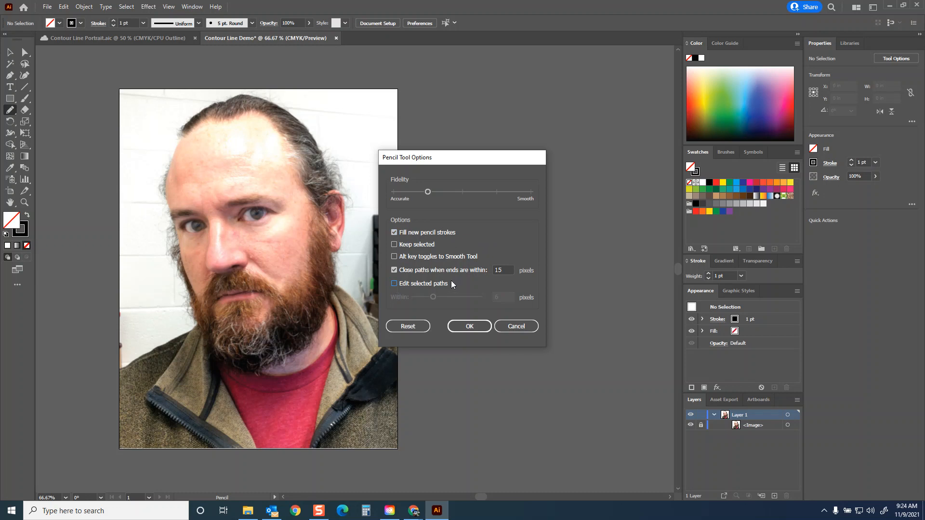
left_click(395, 270)
left_click(470, 327)
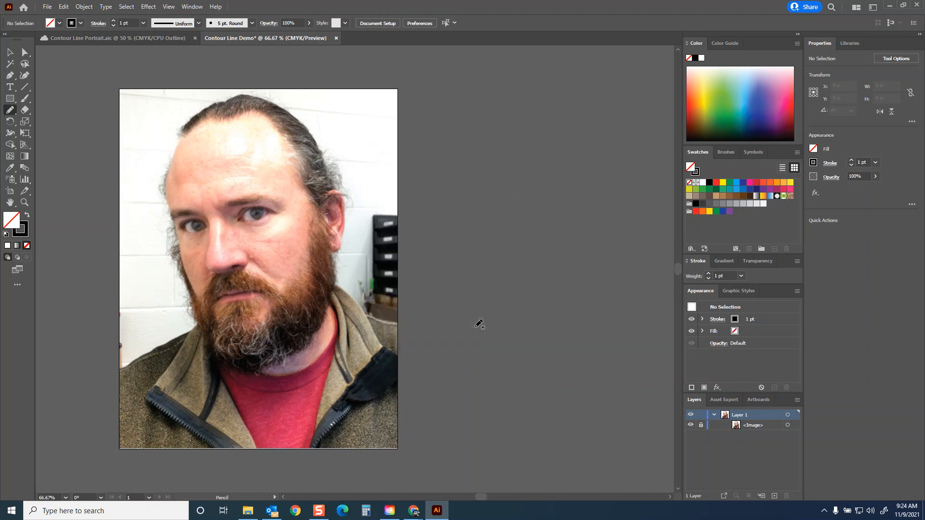
Step: Test the Pencil tool settings with a wavy line across the eyes, and delete the line
mouse_move(142, 249)
left_mouse_down()
mouse_move(255, 193)
mouse_move(284, 164)
mouse_move(403, 185)
left_mouse_up()
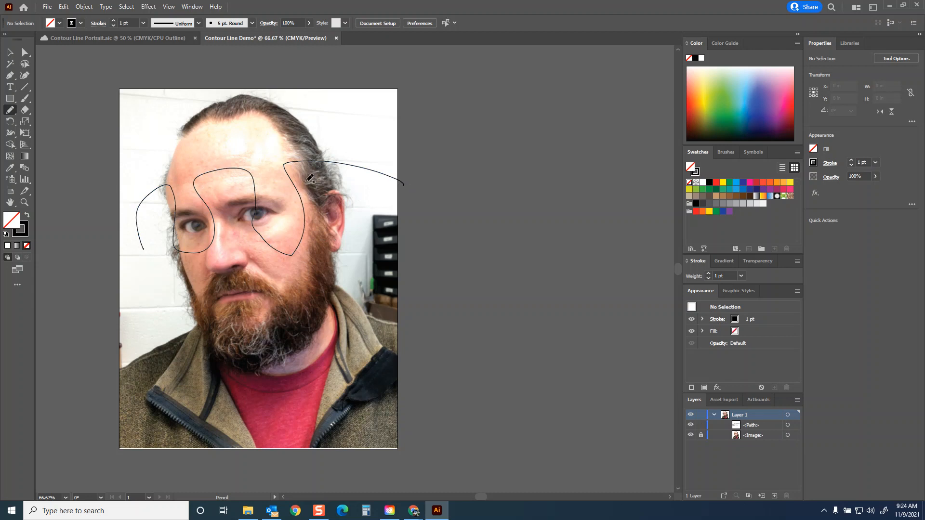
left_click(10, 52)
left_click(403, 183)
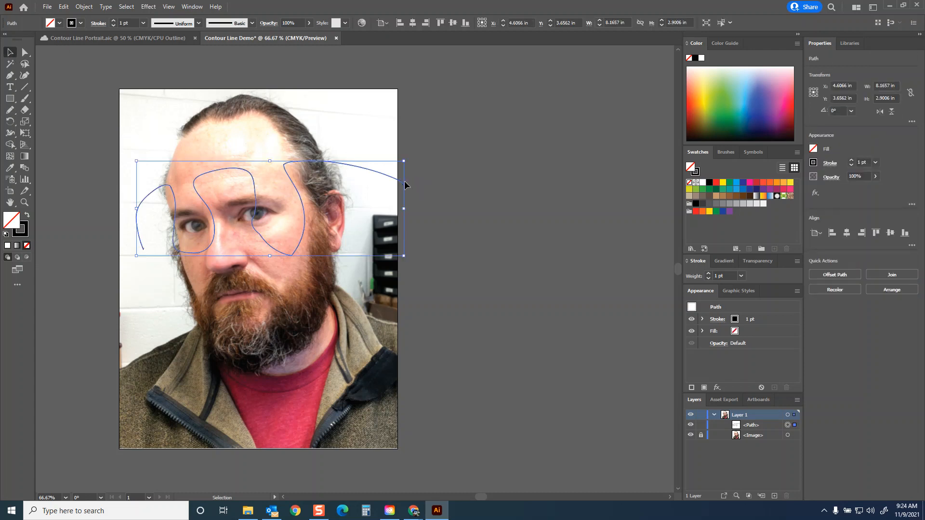
key("Delete")
Step: Set the stroke colour to bright cyan, hex 00FFFF
left_click(81, 23)
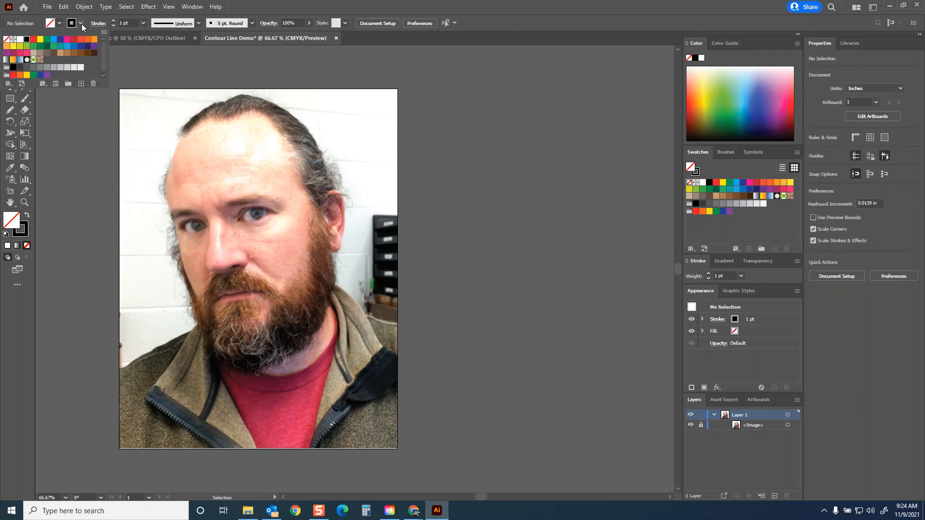
left_click(735, 318)
double_click(25, 232)
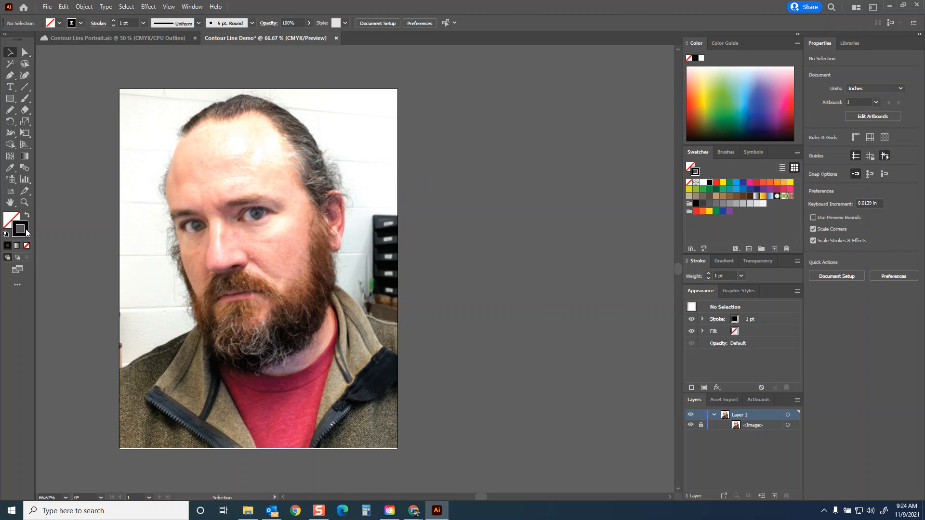
left_click(429, 212)
mouse_move(429, 211)
left_mouse_down()
mouse_move(434, 182)
mouse_move(472, 171)
left_mouse_up()
left_click_drag(477, 220, 473, 250)
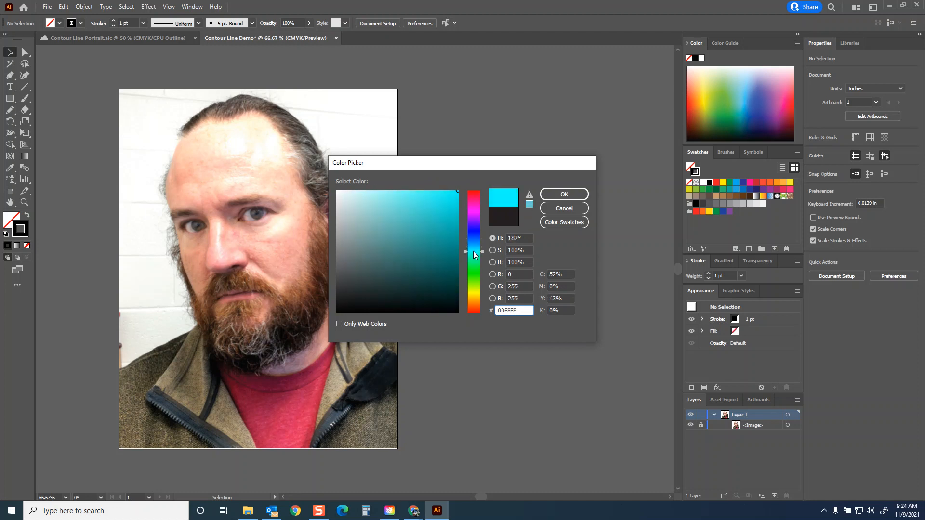
left_click(578, 195)
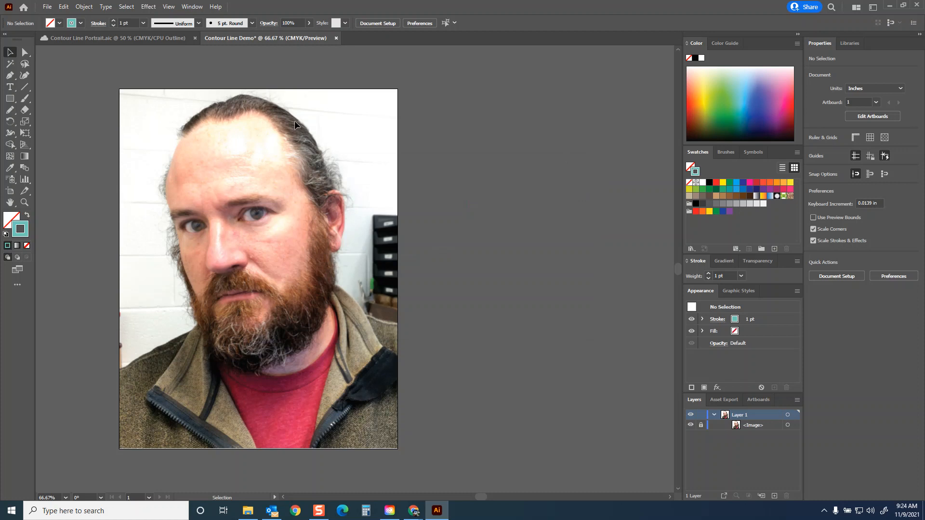
Step: Trace both eyes' irises, pupils and lids with the Pencil tool, plus the creases and eyebrow around the eye nearer the visible ear
key("n")
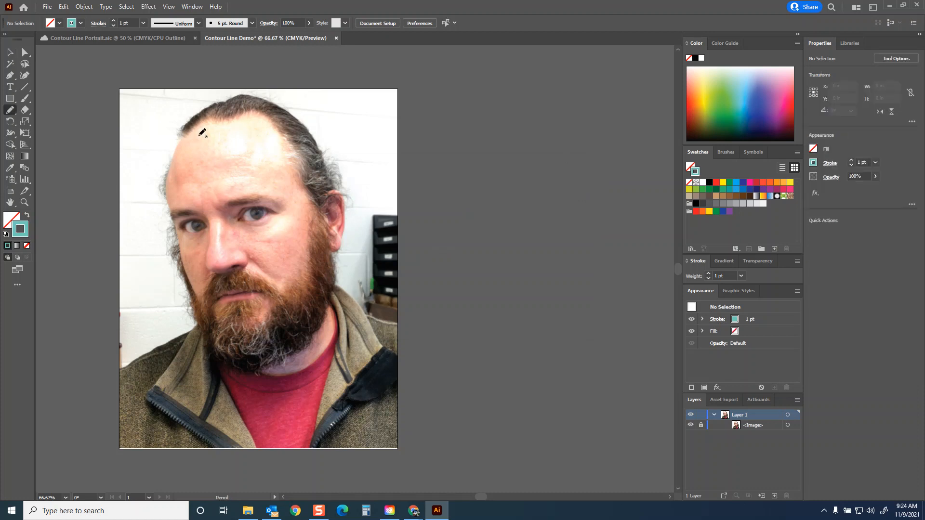
key("ctrl+equal")
key("ctrl+equal")
mouse_move(182, 149)
left_mouse_down()
mouse_move(291, 174)
mouse_move(251, 162)
mouse_move(254, 168)
mouse_move(262, 167)
mouse_move(255, 153)
mouse_move(242, 172)
mouse_move(263, 178)
mouse_move(266, 156)
left_mouse_up()
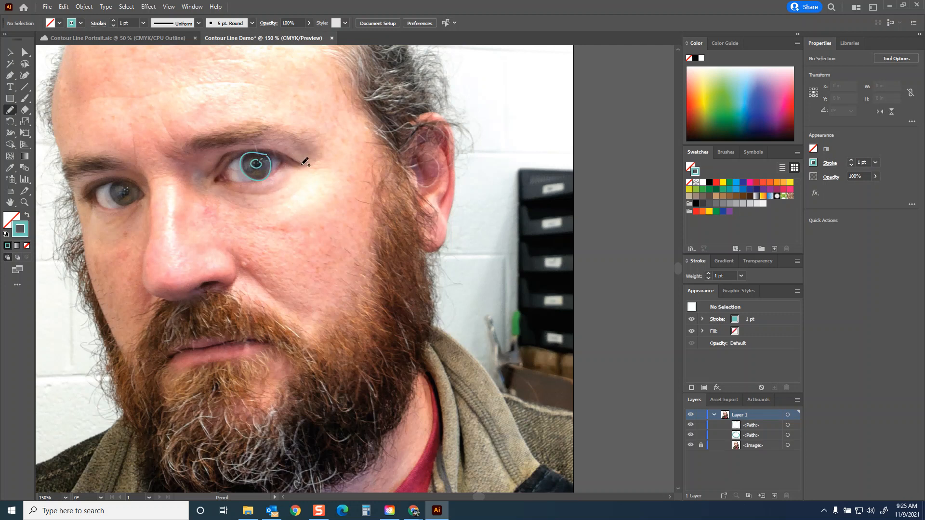
mouse_move(308, 167)
left_mouse_down()
mouse_move(265, 149)
mouse_move(229, 151)
mouse_move(205, 174)
mouse_move(260, 152)
mouse_move(298, 167)
mouse_move(218, 180)
left_mouse_up()
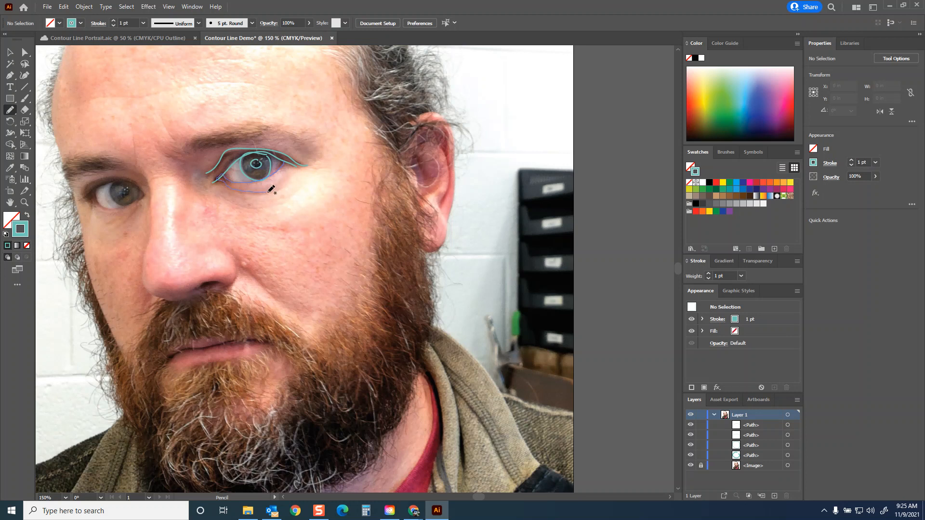
mouse_move(295, 183)
left_mouse_down()
mouse_move(280, 204)
mouse_move(253, 209)
mouse_move(191, 183)
mouse_move(201, 171)
mouse_move(183, 163)
mouse_move(236, 145)
mouse_move(287, 145)
mouse_move(320, 161)
mouse_move(322, 148)
mouse_move(265, 121)
mouse_move(176, 137)
mouse_move(167, 118)
mouse_move(163, 152)
mouse_move(183, 162)
mouse_move(192, 135)
mouse_move(263, 129)
left_mouse_up()
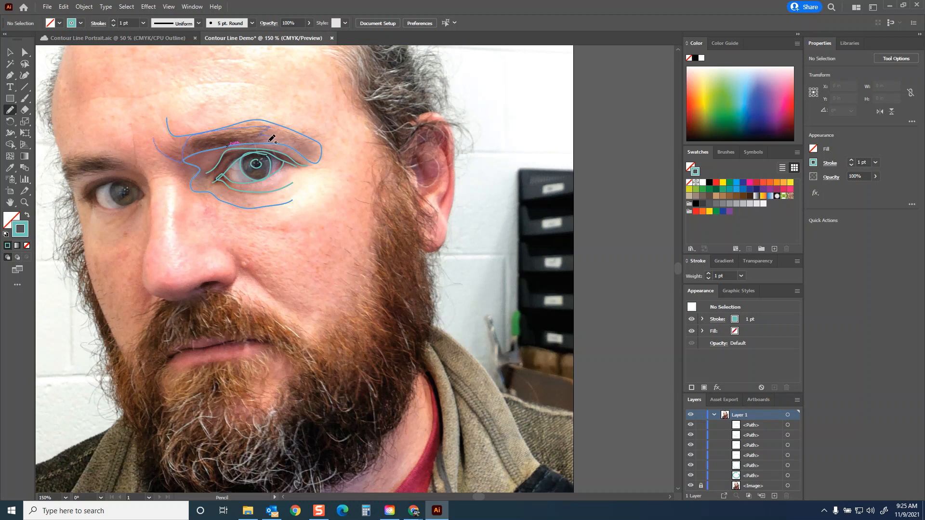
left_click_drag(314, 156, 316, 157)
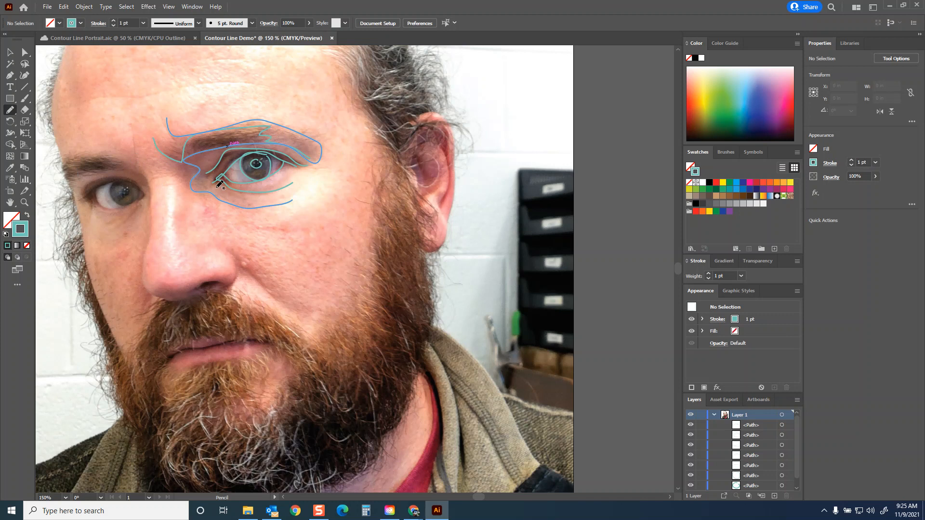
mouse_move(126, 189)
left_mouse_down()
mouse_move(140, 191)
mouse_move(121, 181)
mouse_move(112, 196)
mouse_move(138, 197)
mouse_move(117, 179)
mouse_move(85, 189)
mouse_move(89, 199)
mouse_move(120, 177)
mouse_move(96, 190)
mouse_move(118, 209)
mouse_move(135, 202)
mouse_move(97, 210)
left_mouse_up()
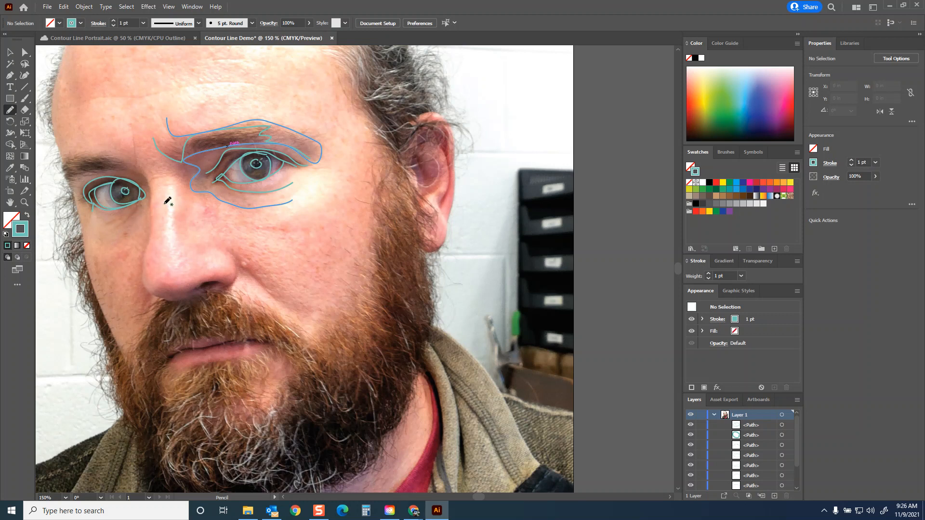
Step: Float and enlarge the Layers panel, and hide and reshow the photo to check the traced eyes
left_click_drag(694, 399, 512, 73)
left_click_drag(608, 180, 633, 295)
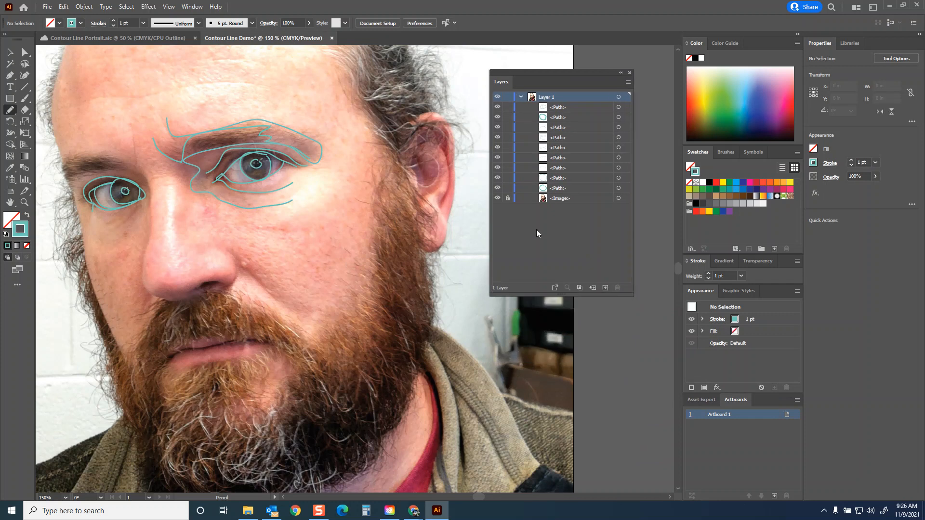
left_click(497, 199)
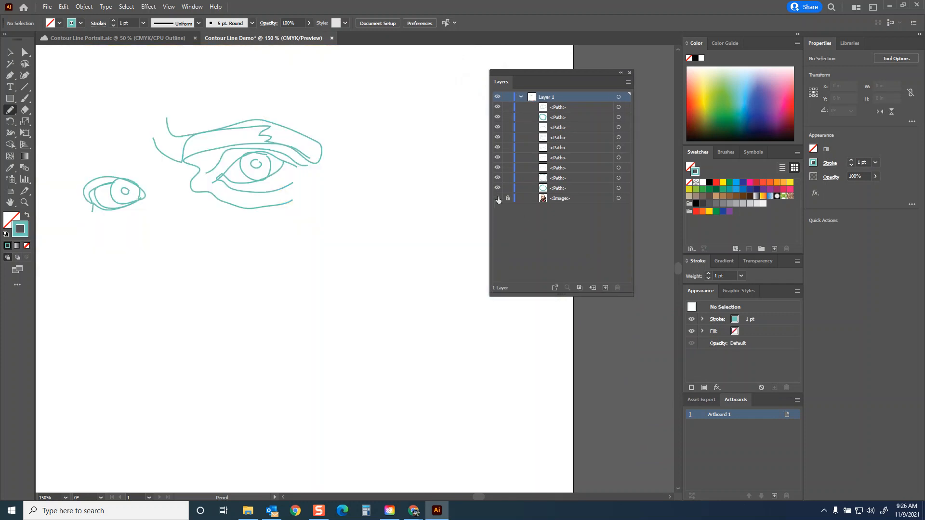
left_click(498, 199)
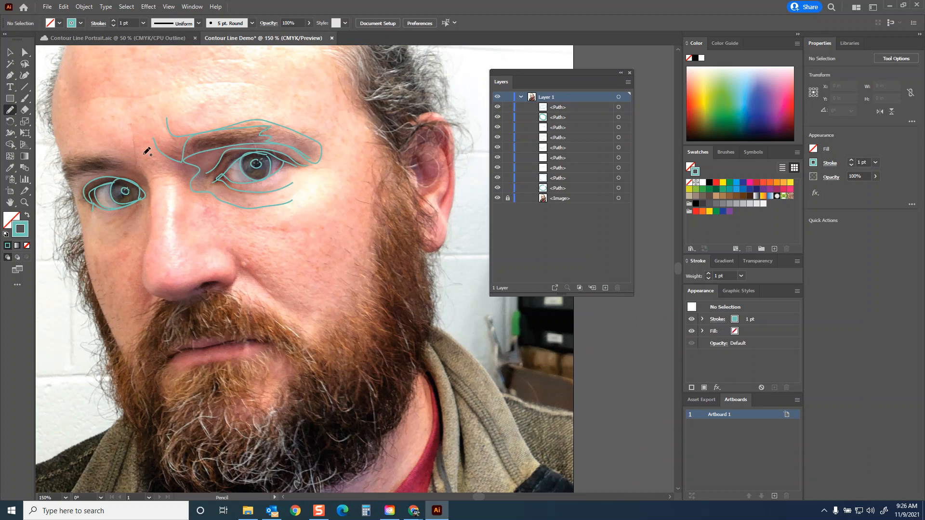
Step: Trace the upper crease and brow of the eye farther from the visible ear, plus the nose outline and nostril
mouse_move(75, 182)
left_mouse_down()
mouse_move(101, 165)
mouse_move(119, 168)
left_mouse_up()
mouse_move(142, 284)
left_mouse_down()
mouse_move(174, 299)
mouse_move(223, 289)
mouse_move(242, 275)
mouse_move(233, 249)
mouse_move(277, 295)
left_mouse_up()
left_click_drag(185, 291, 218, 288)
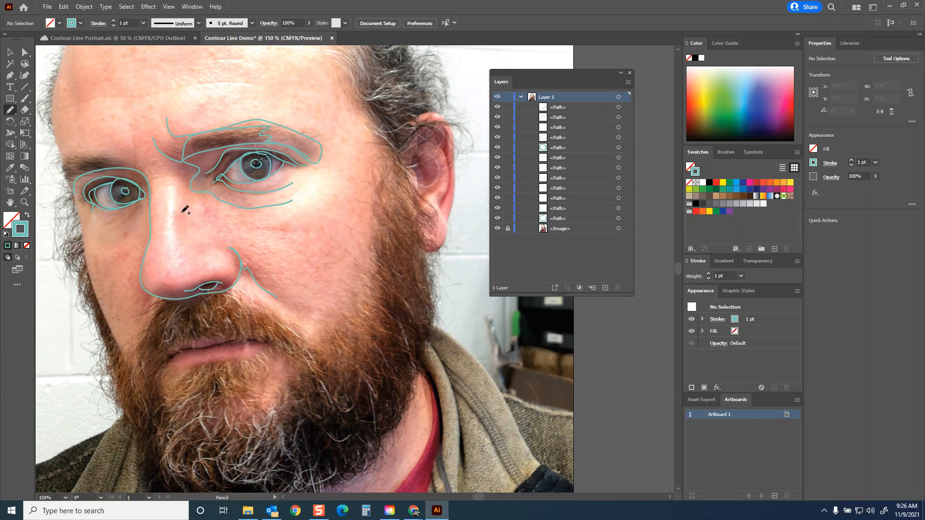
mouse_move(130, 121)
left_mouse_down()
mouse_move(137, 167)
mouse_move(70, 152)
mouse_move(60, 172)
mouse_move(79, 198)
left_mouse_up()
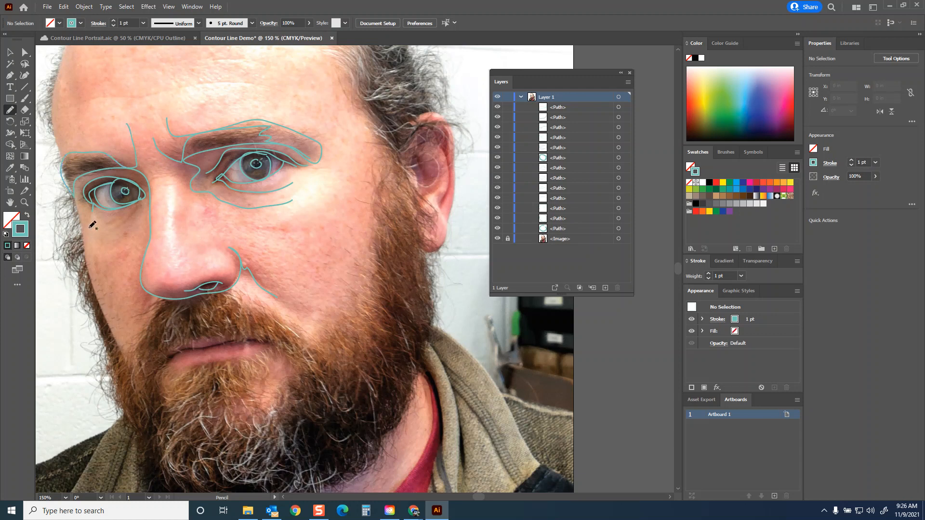
Step: Trace the cheek edges down along the beard and moustache, and up the side of the face to the temple
mouse_move(84, 237)
left_mouse_down()
mouse_move(103, 314)
mouse_move(131, 370)
mouse_move(163, 299)
left_mouse_up()
left_click_drag(232, 288, 310, 338)
mouse_move(337, 309)
left_mouse_down()
mouse_move(362, 286)
mouse_move(373, 232)
left_mouse_up()
mouse_move(380, 200)
left_mouse_down()
mouse_move(376, 147)
mouse_move(340, 71)
left_mouse_up()
Step: Trace the side of the forehead, the hairline and two long creases across the forehead
key("ctrl+minus")
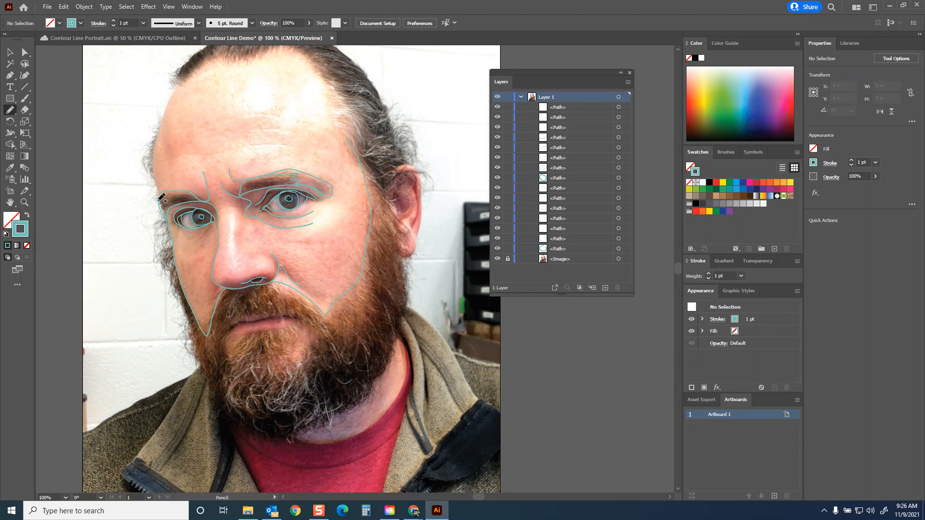
left_click_drag(164, 110, 175, 88)
mouse_move(223, 63)
left_mouse_down()
mouse_move(283, 52)
mouse_move(312, 61)
mouse_move(330, 86)
mouse_move(335, 132)
mouse_move(349, 142)
left_mouse_up()
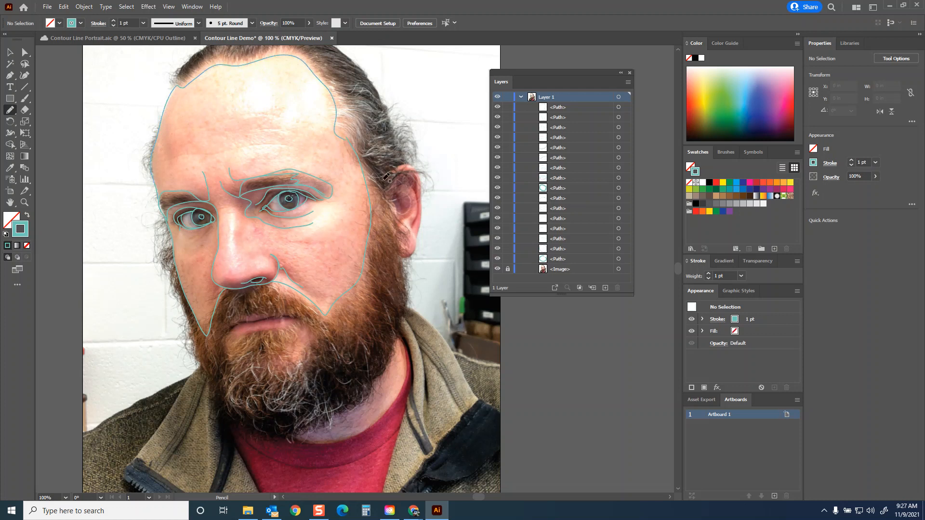
mouse_move(165, 163)
left_mouse_down()
mouse_move(284, 147)
mouse_move(328, 162)
left_mouse_up()
mouse_move(310, 123)
left_mouse_down()
mouse_move(253, 113)
mouse_move(173, 130)
left_mouse_up()
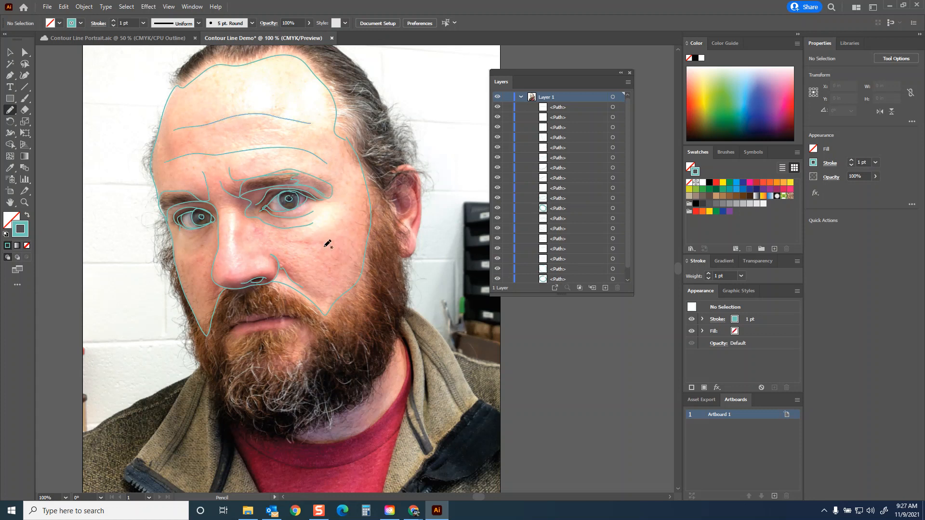
Step: Trace the bridge and tip of the nose, the lips and the bare patch of beard below the mouth
mouse_move(231, 201)
left_mouse_down()
mouse_move(237, 260)
mouse_move(264, 252)
left_mouse_up()
mouse_move(226, 334)
left_mouse_down()
mouse_move(295, 315)
mouse_move(302, 319)
mouse_move(233, 332)
mouse_move(227, 344)
mouse_move(236, 357)
mouse_move(279, 331)
mouse_move(282, 360)
mouse_move(315, 329)
mouse_move(304, 319)
left_mouse_up()
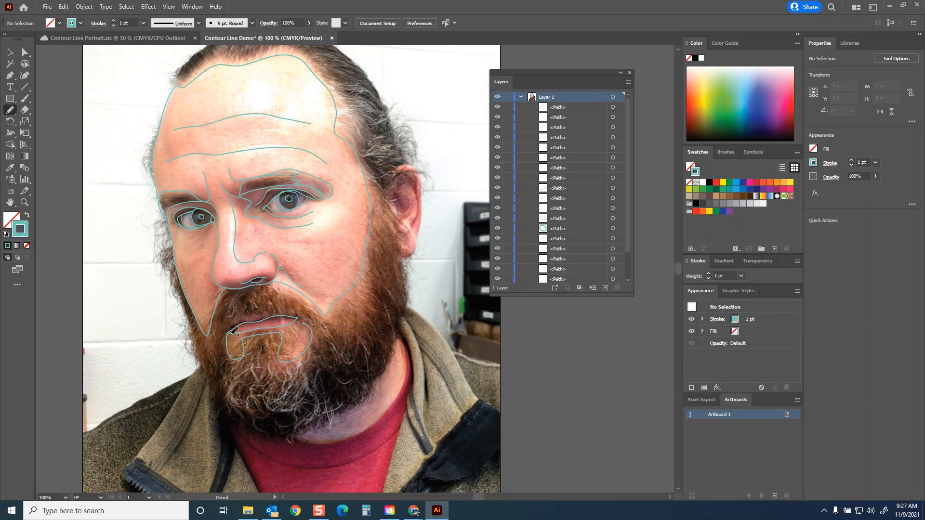
mouse_move(224, 333)
left_mouse_down()
mouse_move(260, 314)
mouse_move(299, 313)
left_mouse_up()
Step: Trace the visible ear's outer edge, inner folds and earlobe
mouse_move(417, 170)
left_mouse_down()
mouse_move(421, 216)
mouse_move(408, 256)
mouse_move(400, 253)
left_mouse_up()
mouse_move(393, 197)
left_mouse_down()
mouse_move(397, 229)
mouse_move(413, 208)
mouse_move(399, 191)
mouse_move(398, 216)
mouse_move(394, 200)
mouse_move(408, 173)
mouse_move(418, 190)
mouse_move(412, 227)
mouse_move(412, 187)
left_mouse_up()
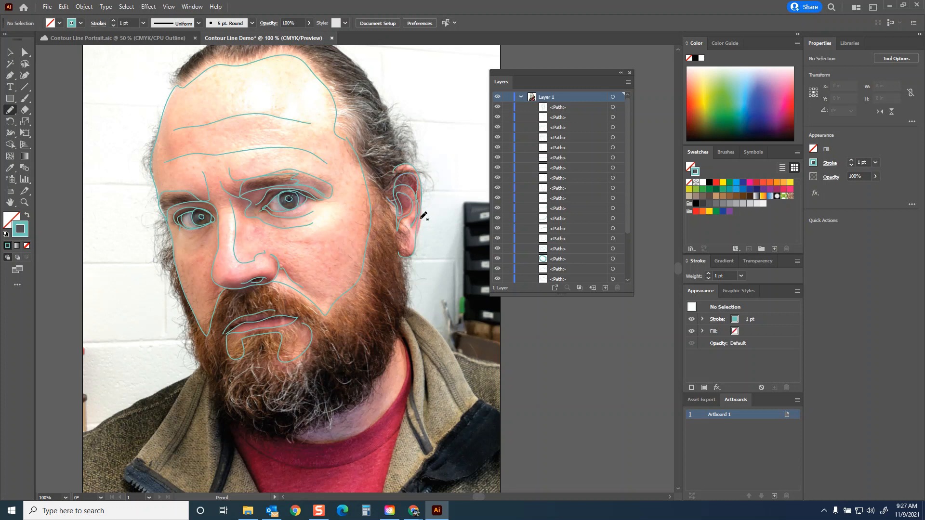
mouse_move(415, 235)
left_mouse_down()
mouse_move(417, 250)
mouse_move(396, 255)
left_mouse_up()
Step: Trace the ragged outline of the hair and beard around the head, adding inner strands at the temple and in the beard
scroll(397, 321, "down", 2)
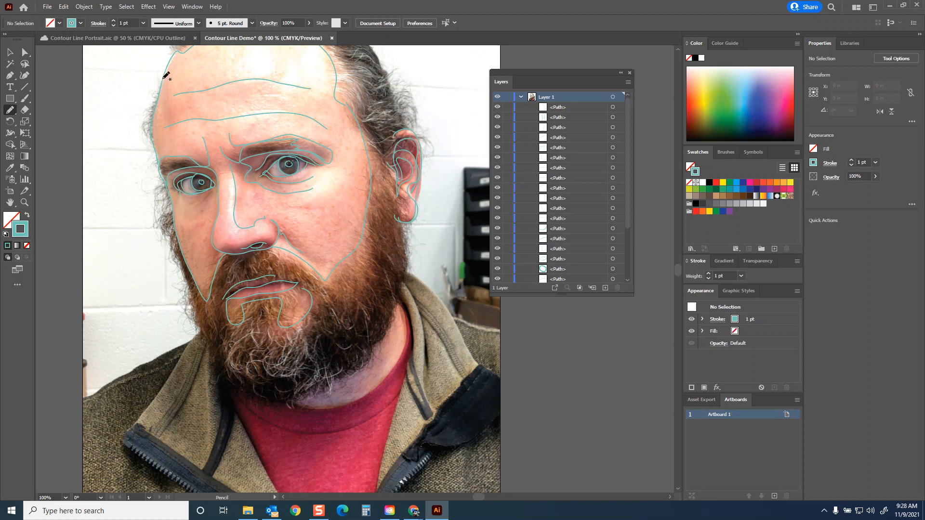
mouse_move(157, 88)
left_mouse_down()
mouse_move(147, 96)
mouse_move(147, 137)
mouse_move(161, 151)
mouse_move(147, 187)
mouse_move(154, 215)
mouse_move(174, 229)
mouse_move(185, 278)
mouse_move(176, 283)
mouse_move(193, 296)
mouse_move(190, 319)
mouse_move(202, 319)
mouse_move(207, 338)
left_mouse_up()
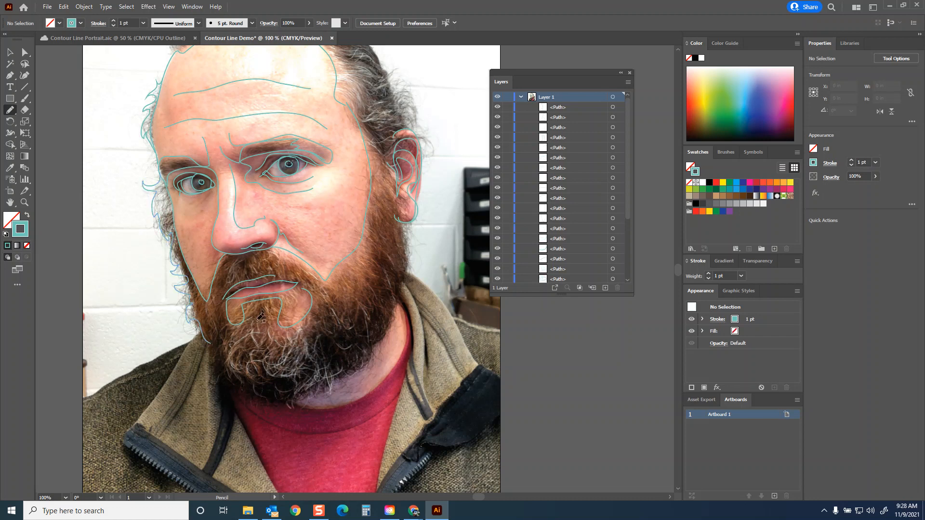
scroll(145, 251, "up", 3)
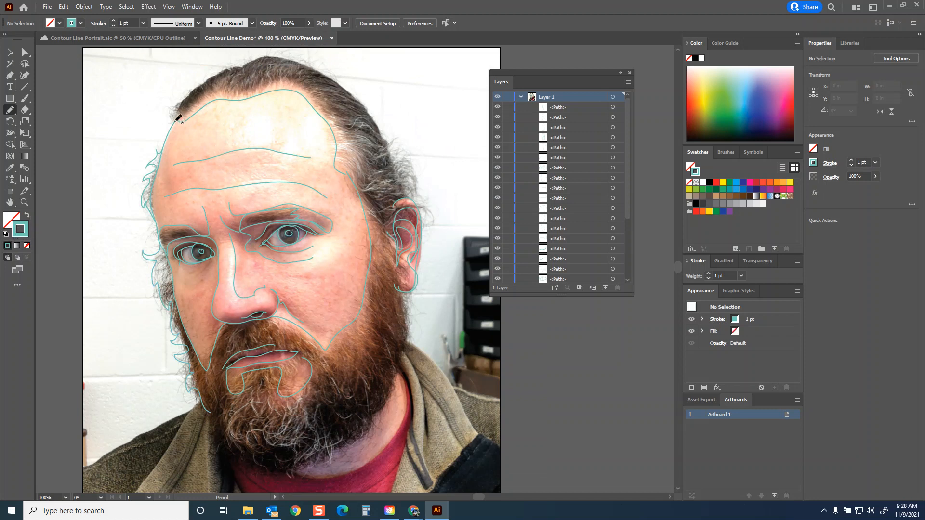
mouse_move(172, 117)
left_mouse_down()
mouse_move(207, 83)
mouse_move(288, 54)
mouse_move(358, 98)
left_mouse_up()
mouse_move(393, 145)
left_mouse_down()
mouse_move(421, 180)
mouse_move(413, 201)
mouse_move(432, 225)
mouse_move(419, 216)
mouse_move(393, 246)
left_mouse_up()
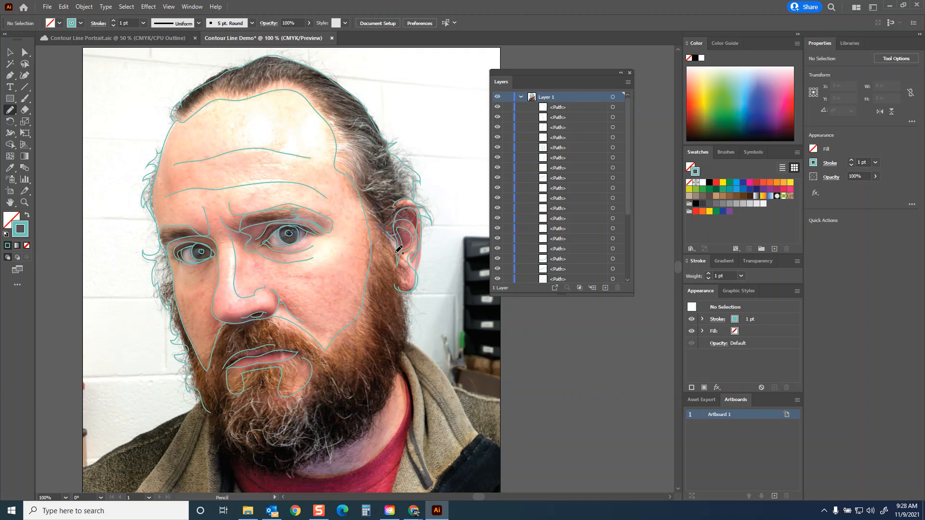
left_click_drag(407, 298, 412, 311)
mouse_move(409, 343)
left_mouse_down()
mouse_move(398, 383)
mouse_move(387, 345)
mouse_move(397, 383)
mouse_move(384, 408)
mouse_move(372, 410)
mouse_move(367, 382)
mouse_move(362, 435)
mouse_move(321, 443)
mouse_move(306, 404)
mouse_move(324, 377)
mouse_move(320, 364)
mouse_move(336, 374)
mouse_move(363, 344)
mouse_move(367, 351)
mouse_move(376, 249)
mouse_move(367, 203)
mouse_move(395, 206)
mouse_move(399, 195)
mouse_move(363, 190)
mouse_move(354, 170)
mouse_move(336, 162)
mouse_move(362, 174)
mouse_move(362, 156)
mouse_move(354, 170)
mouse_move(363, 174)
mouse_move(361, 153)
mouse_move(330, 117)
left_mouse_up()
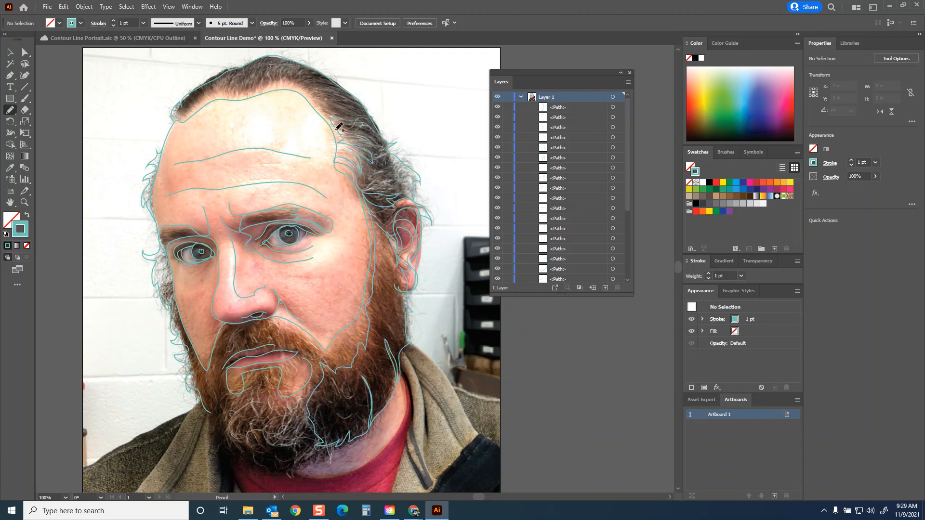
Step: Keep the Pencil tool active and hide the locked photo to review the traced contour lines on their own
left_click(25, 110)
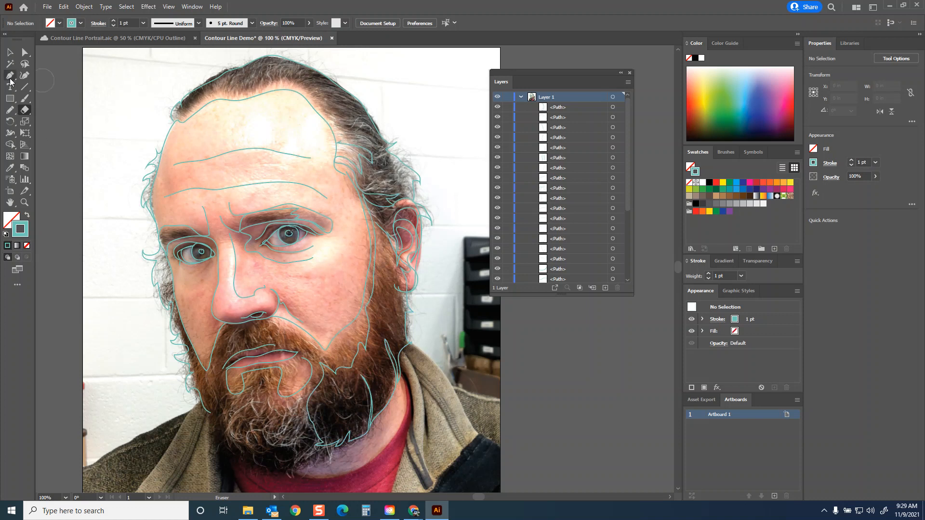
left_click(10, 110)
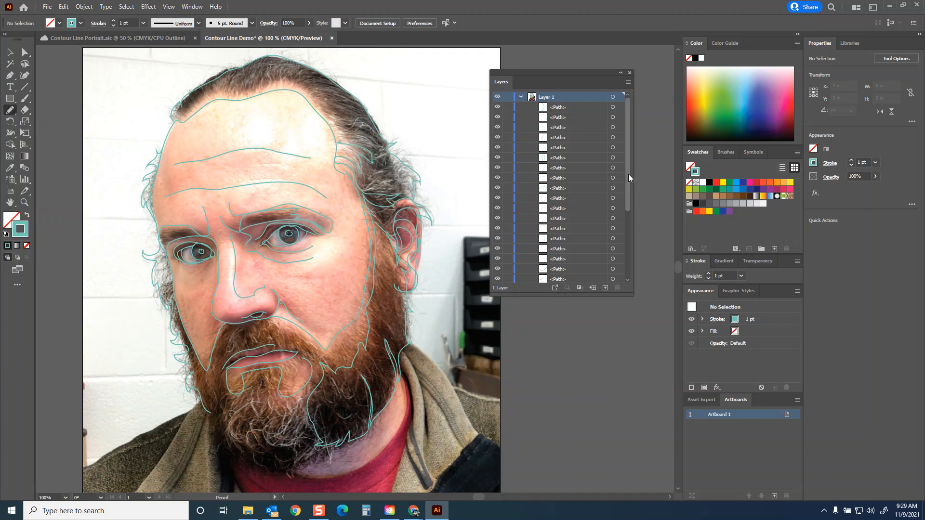
left_click_drag(627, 154, 627, 222)
left_click(498, 279)
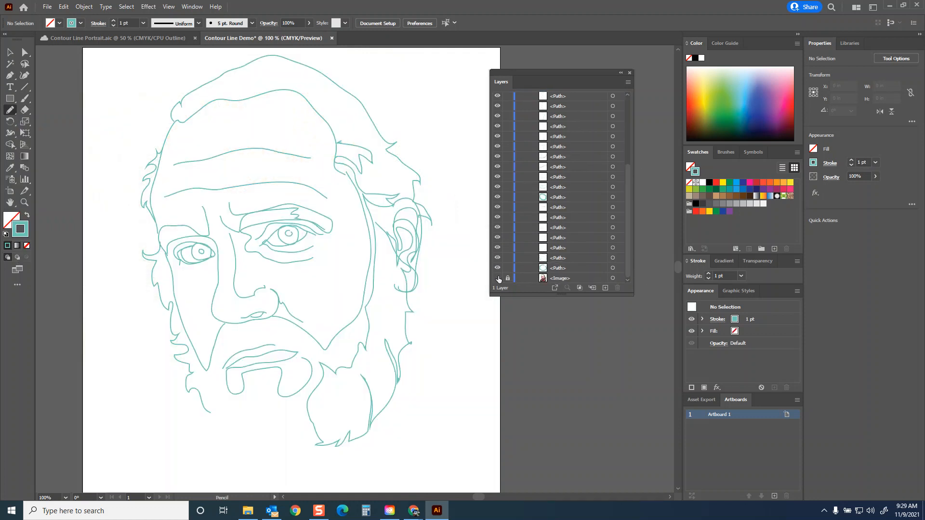
Step: Show the photo again and trace the bags under both eyes and the contours of the cheek with the Pencil tool
left_click(498, 278)
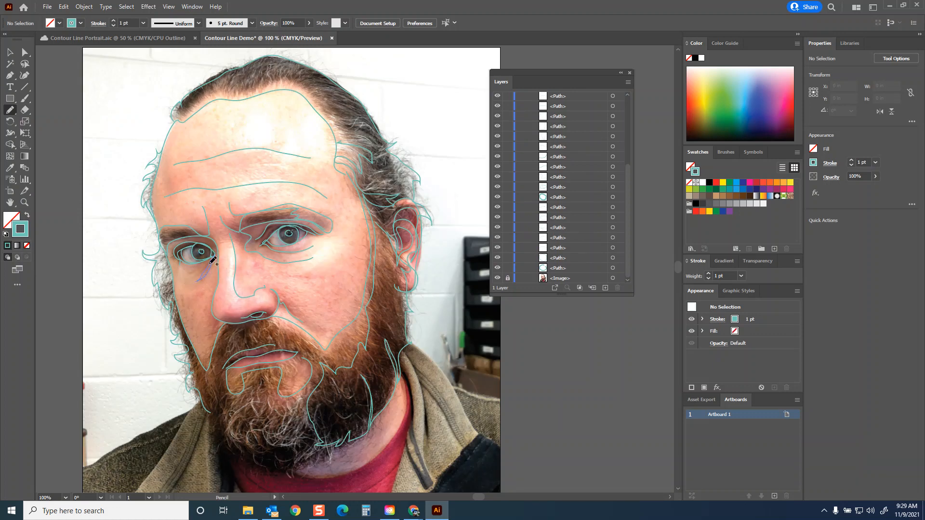
left_click_drag(197, 267, 217, 250)
mouse_move(299, 265)
left_mouse_down()
mouse_move(351, 238)
mouse_move(352, 228)
mouse_move(332, 219)
mouse_move(352, 225)
mouse_move(332, 236)
mouse_move(351, 228)
left_mouse_up()
mouse_move(359, 173)
left_mouse_down()
mouse_move(332, 178)
mouse_move(318, 210)
mouse_move(352, 236)
mouse_move(350, 251)
mouse_move(323, 267)
mouse_move(265, 268)
left_mouse_up()
mouse_move(283, 298)
left_mouse_down()
mouse_move(312, 329)
mouse_move(363, 306)
mouse_move(375, 275)
left_mouse_up()
left_click_drag(378, 224, 368, 173)
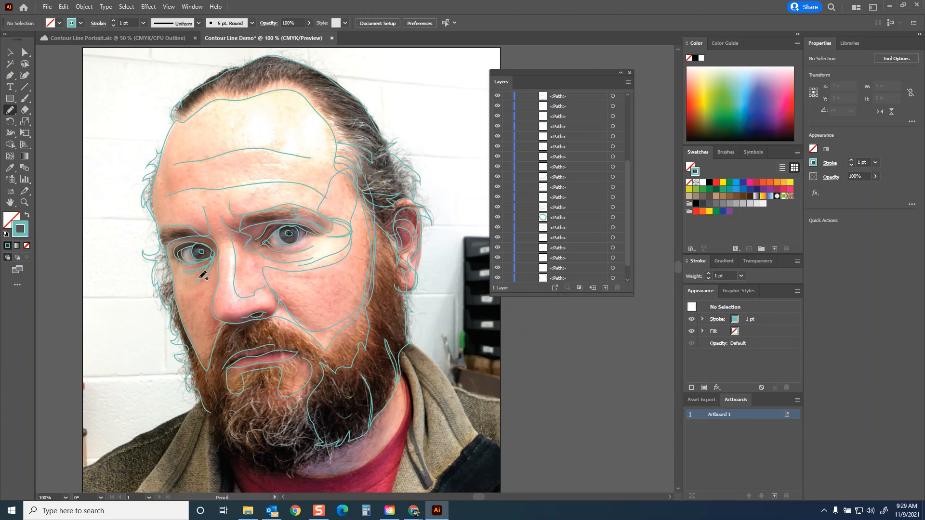
Step: Trace the beard's lower edge with its ragged inner strands, the neck edge and the curved neckband of the red shirt
scroll(202, 289, "down", 4)
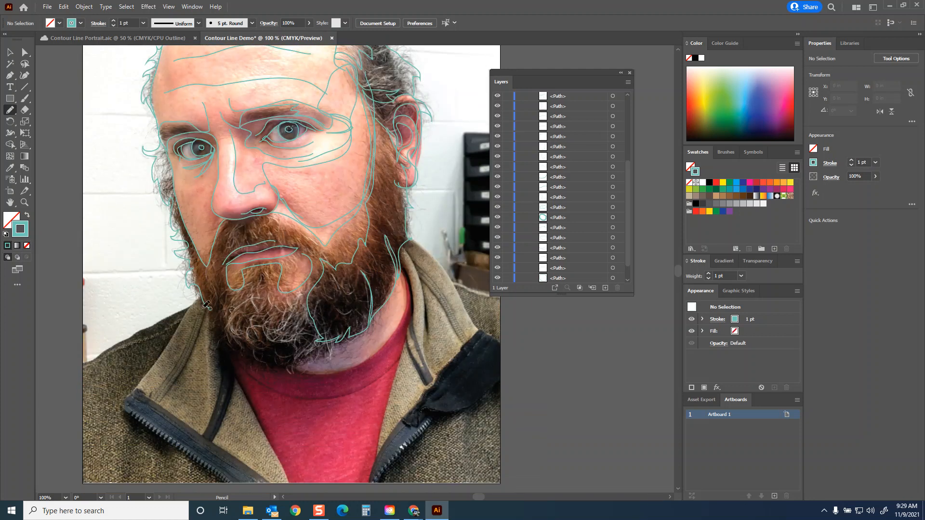
mouse_move(217, 270)
left_mouse_down()
mouse_move(211, 318)
mouse_move(233, 361)
mouse_move(260, 371)
mouse_move(313, 363)
mouse_move(322, 340)
mouse_move(309, 324)
mouse_move(301, 340)
mouse_move(272, 339)
mouse_move(264, 322)
mouse_move(261, 340)
mouse_move(255, 327)
mouse_move(248, 341)
mouse_move(236, 341)
mouse_move(224, 307)
mouse_move(230, 294)
mouse_move(232, 306)
mouse_move(271, 276)
left_mouse_up()
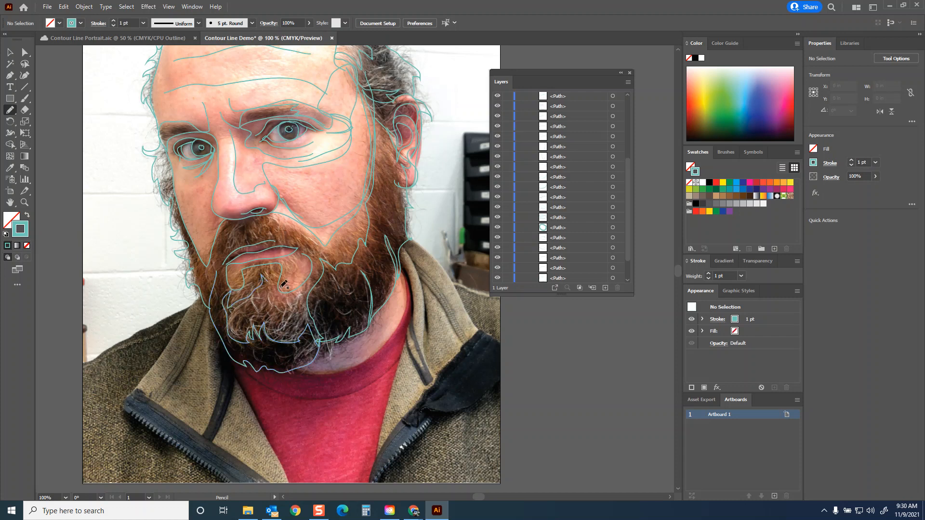
scroll(361, 326, "down", 3)
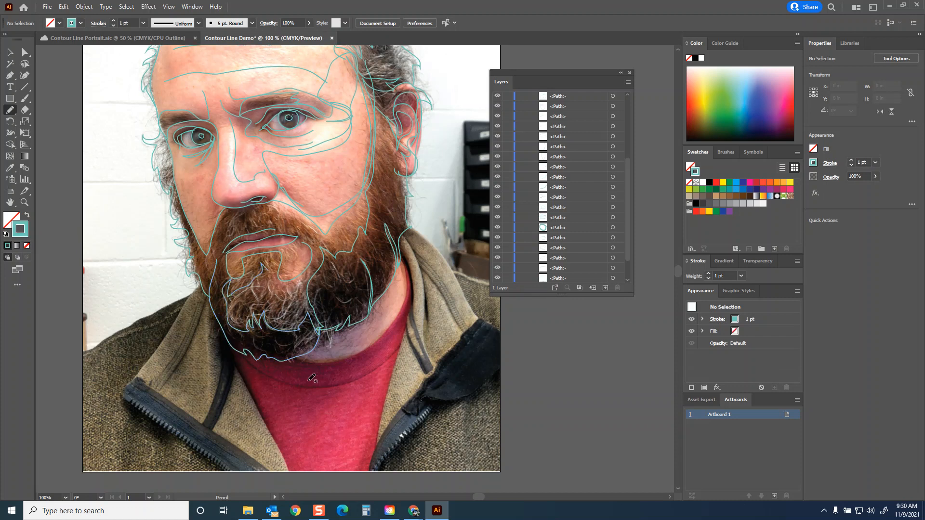
mouse_move(402, 233)
left_mouse_down()
mouse_move(406, 280)
mouse_move(386, 306)
mouse_move(334, 336)
mouse_move(291, 339)
left_mouse_up()
mouse_move(237, 326)
left_mouse_down()
mouse_move(300, 364)
mouse_move(339, 366)
mouse_move(394, 335)
mouse_move(413, 271)
left_mouse_up()
Step: Trace the jacket collar below the visible ear, including its folds, seam strip, dark turned-down flap and inner edge along the shirt
mouse_move(413, 239)
left_mouse_down()
mouse_move(400, 211)
mouse_move(423, 239)
mouse_move(429, 302)
left_mouse_up()
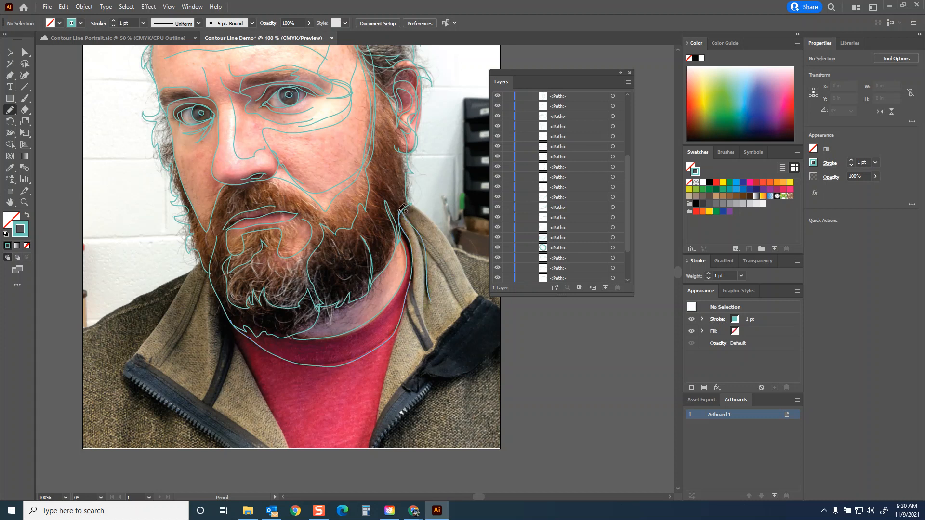
mouse_move(440, 229)
left_mouse_down()
mouse_move(468, 285)
mouse_move(508, 317)
mouse_move(505, 332)
mouse_move(468, 371)
mouse_move(416, 378)
mouse_move(418, 389)
mouse_move(396, 392)
mouse_move(369, 453)
left_mouse_up()
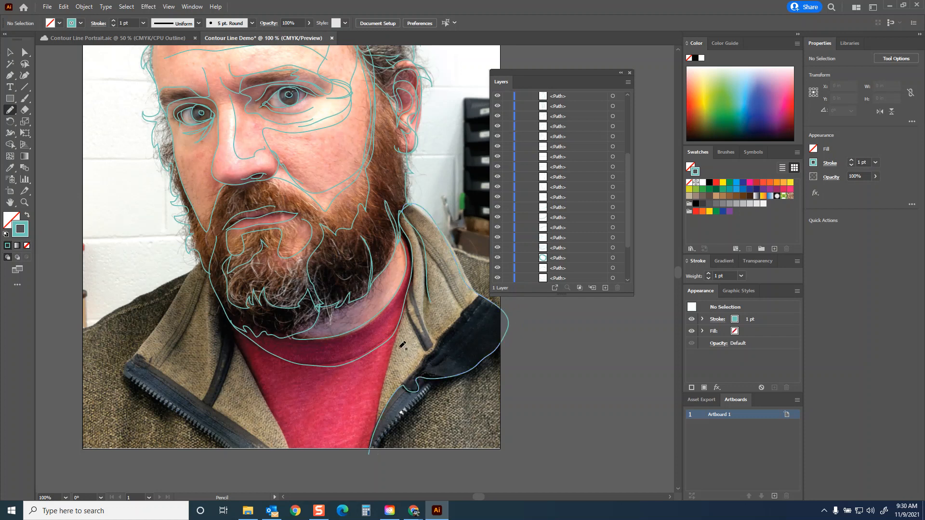
left_click_drag(412, 224, 433, 242)
left_click_drag(465, 304, 466, 310)
left_click_drag(447, 268, 422, 233)
left_click_drag(473, 303, 474, 305)
mouse_move(415, 290)
left_mouse_down()
mouse_move(432, 348)
mouse_move(422, 335)
left_mouse_up()
left_click_drag(411, 304, 410, 290)
left_click_drag(463, 311, 378, 423)
left_click_drag(385, 383, 398, 337)
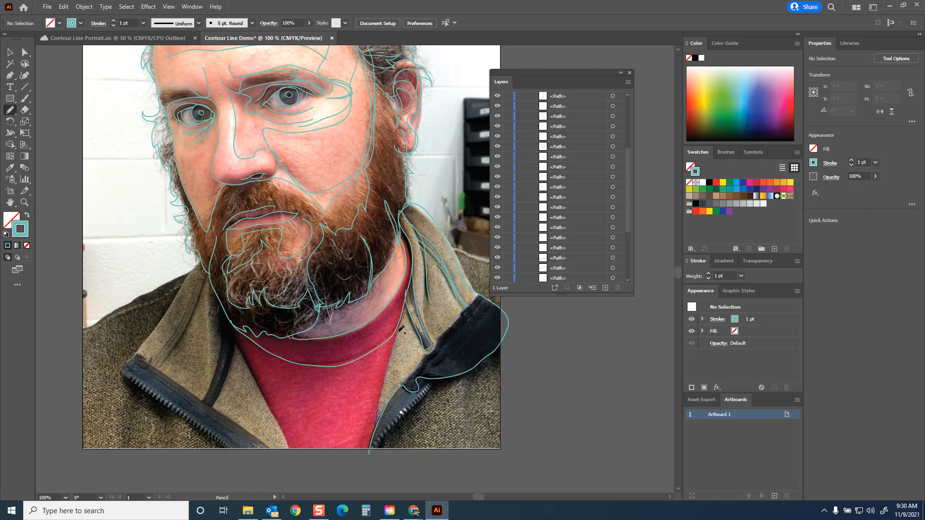
left_click_drag(407, 296, 408, 291)
Step: Trace the opposite jacket collar with its seam strip, zip band and teeth, the shoulder line and a first collar fold
left_click_drag(196, 266, 161, 328)
mouse_move(146, 361)
left_mouse_down()
mouse_move(202, 398)
mouse_move(222, 374)
mouse_move(221, 310)
mouse_move(236, 356)
mouse_move(219, 401)
mouse_move(291, 458)
mouse_move(295, 446)
mouse_move(236, 339)
left_mouse_up()
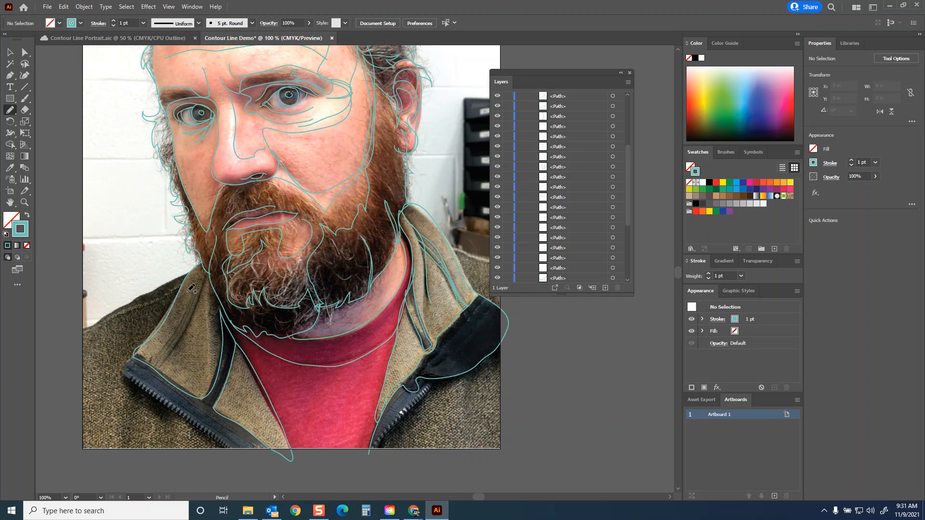
mouse_move(193, 270)
left_mouse_down()
mouse_move(81, 329)
mouse_move(180, 288)
mouse_move(129, 358)
mouse_move(133, 377)
left_mouse_up()
left_click_drag(168, 401, 173, 402)
left_click_drag(180, 413, 194, 420)
mouse_move(211, 430)
left_mouse_down()
mouse_move(238, 448)
mouse_move(186, 421)
mouse_move(128, 362)
mouse_move(258, 451)
mouse_move(136, 350)
mouse_move(145, 362)
left_mouse_up()
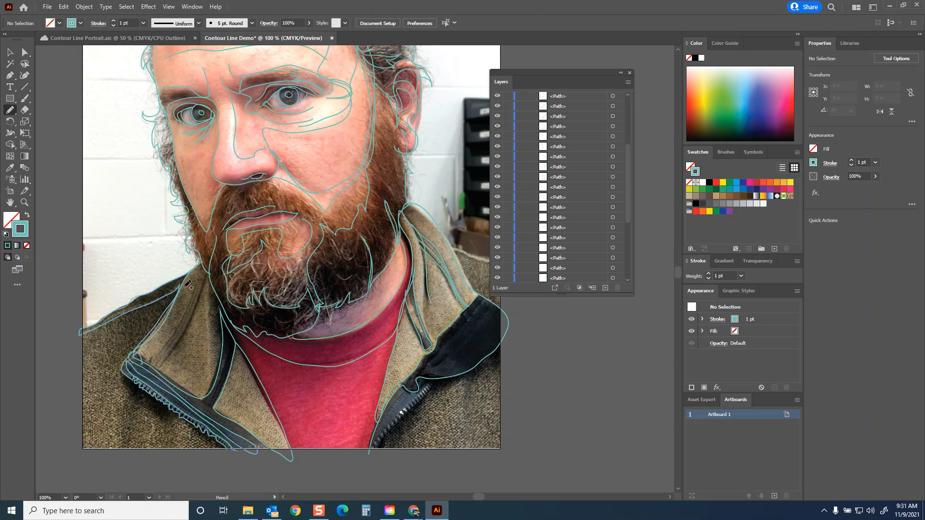
left_click_drag(201, 271, 158, 370)
left_click_drag(175, 348, 208, 280)
left_click_drag(183, 356, 192, 331)
key("ctrl+z")
key("ctrl+z")
Step: Trace a fold down the jacket collar, set the Pencil tool's fidelity to Accurate and trace another fold line there
left_click_drag(208, 274, 159, 370)
double_click(10, 110)
left_click_drag(426, 193, 399, 194)
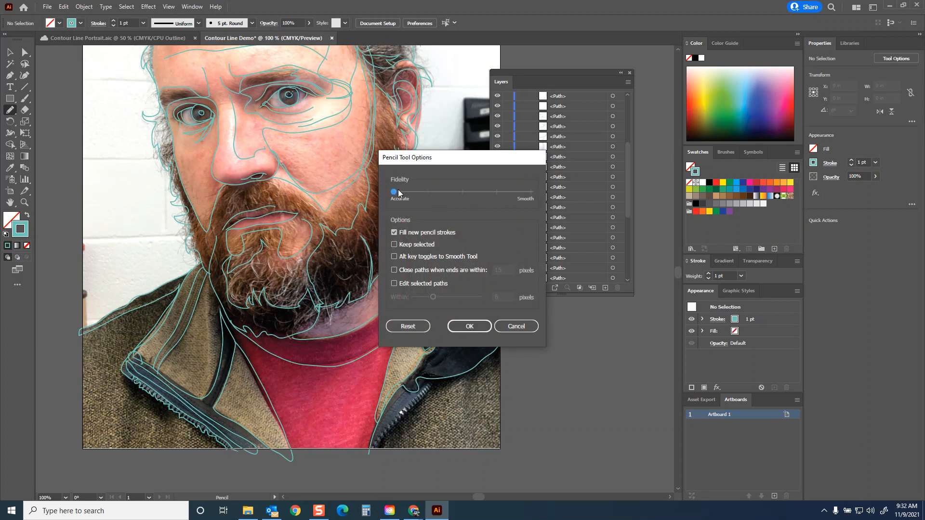
left_click(467, 327)
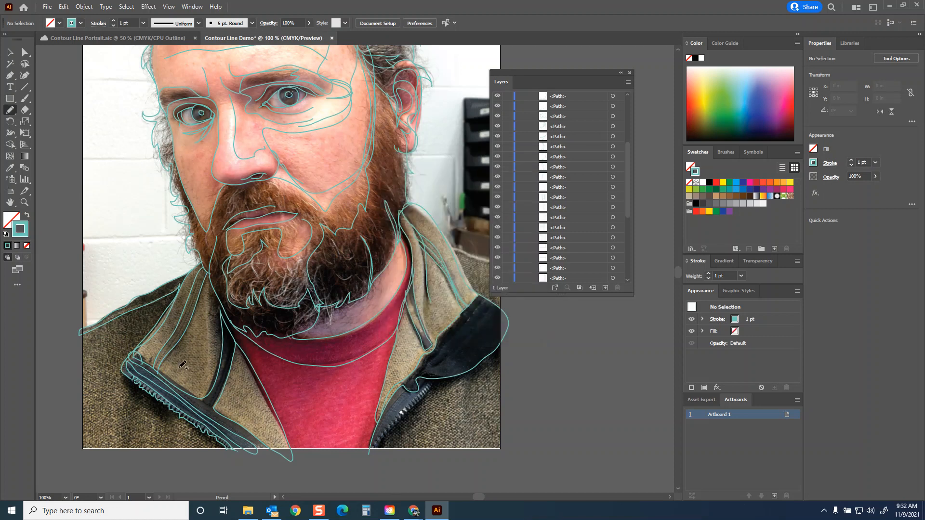
mouse_move(160, 360)
left_mouse_down()
mouse_move(190, 321)
mouse_move(206, 274)
left_mouse_up()
Step: Set the Pencil tool's fidelity to Smooth
double_click(11, 110)
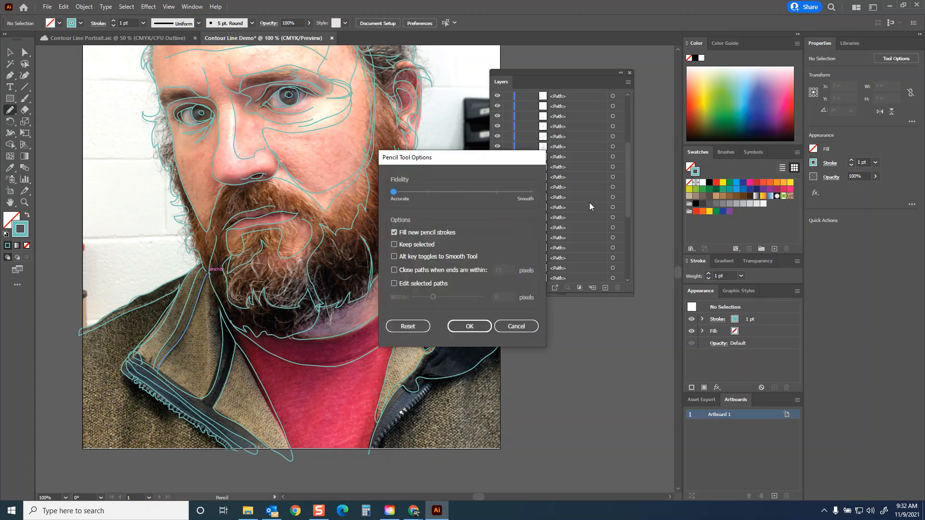
left_click_drag(401, 189, 531, 192)
left_click(470, 326)
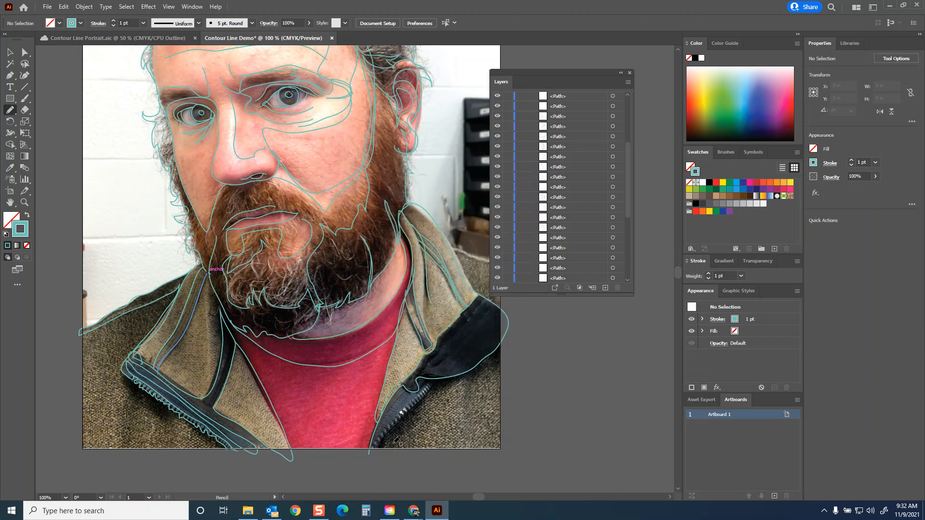
Step: Try to trace the zip teeth below the dark jacket flap at 300% zoom, and undo the stroke
mouse_move(374, 448)
left_mouse_down()
mouse_move(428, 402)
mouse_move(433, 386)
left_mouse_up()
key("ctrl+equal")
key("ctrl+equal")
key("ctrl+equal")
left_click_drag(471, 433, 419, 333)
left_click_drag(458, 452, 348, 244)
left_click_drag(378, 355, 400, 305)
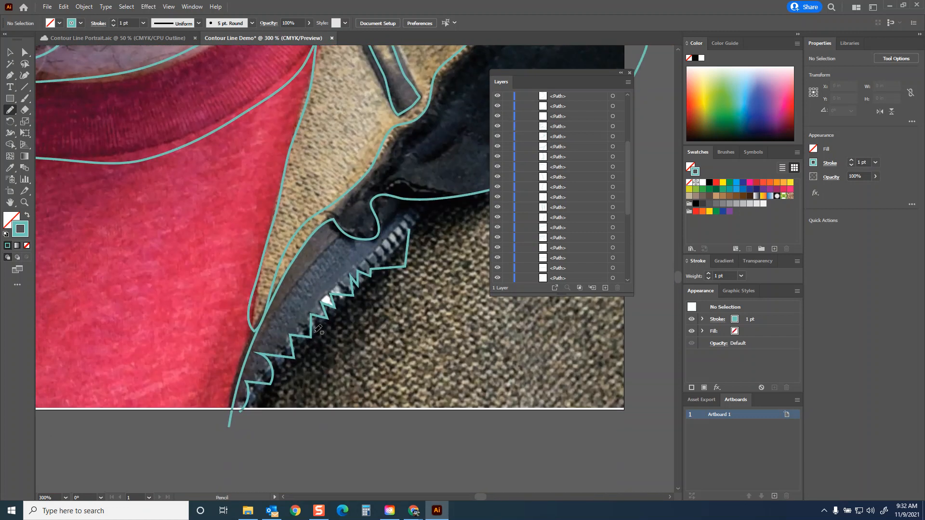
key("ctrl+z")
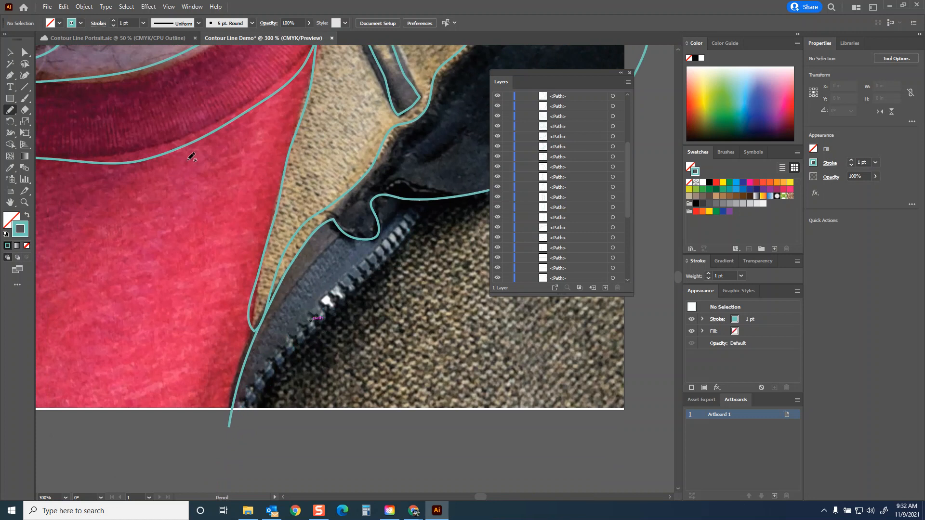
Step: Set the Pencil fidelity one notch above Accurate and trace the zip teeth below the dark flap as a looping line
double_click(13, 111)
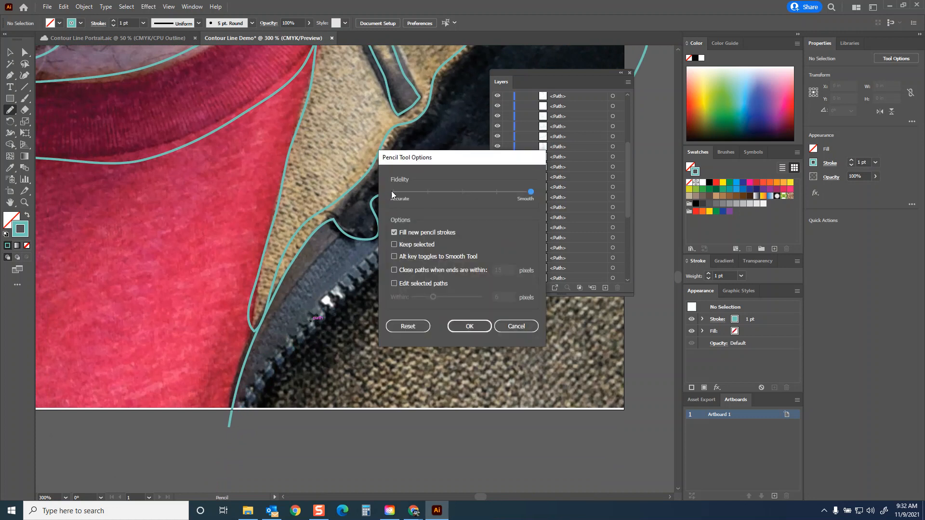
left_click(428, 192)
left_click(469, 326)
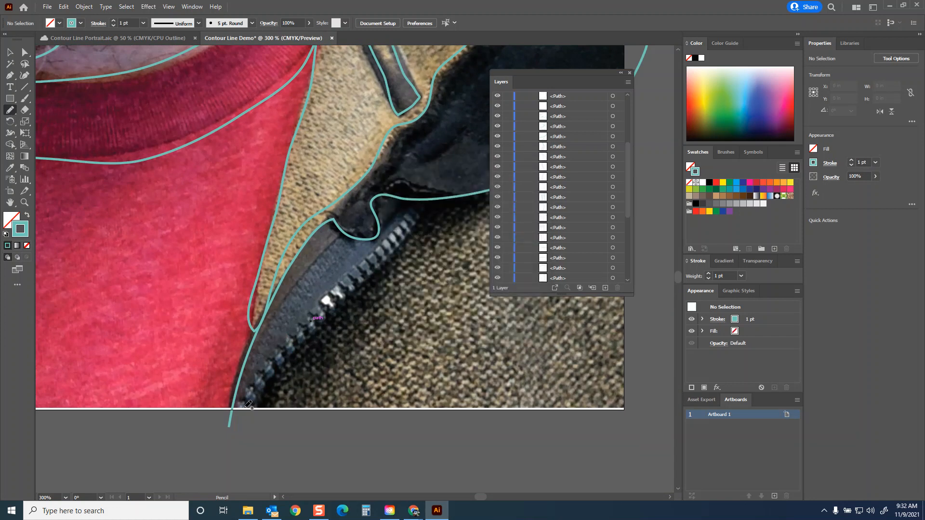
mouse_move(249, 408)
left_mouse_down()
mouse_move(252, 386)
mouse_move(266, 388)
mouse_move(263, 375)
mouse_move(275, 375)
mouse_move(268, 361)
mouse_move(289, 361)
mouse_move(281, 350)
mouse_move(295, 355)
mouse_move(294, 337)
mouse_move(307, 343)
mouse_move(306, 326)
mouse_move(314, 334)
mouse_move(313, 319)
mouse_move(326, 318)
mouse_move(322, 305)
mouse_move(337, 306)
mouse_move(330, 298)
mouse_move(344, 300)
mouse_move(342, 287)
mouse_move(357, 288)
mouse_move(364, 270)
mouse_move(376, 272)
mouse_move(369, 262)
mouse_move(387, 259)
mouse_move(381, 248)
mouse_move(396, 255)
mouse_move(390, 242)
mouse_move(401, 244)
mouse_move(396, 236)
mouse_move(409, 233)
mouse_move(416, 213)
mouse_move(459, 199)
left_mouse_up()
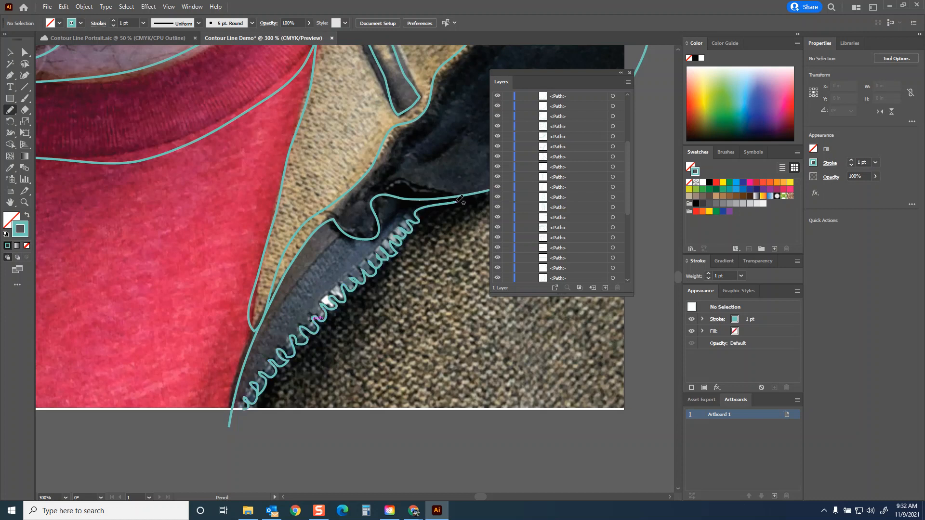
Step: Trace the remaining jacket details at 100% zoom: the zip band, far shoulder line, folds in the dark flap and creases on both fronts
key("ctrl+minus")
key("ctrl+minus")
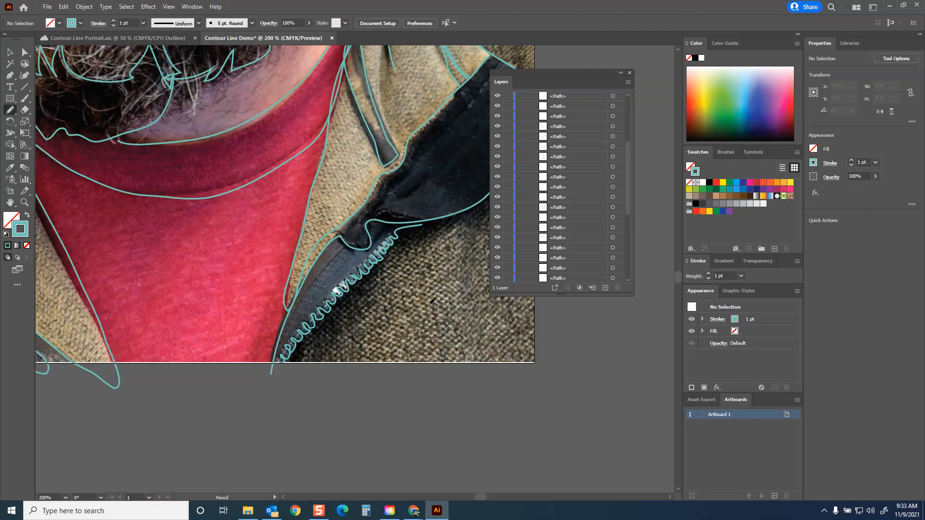
key("ctrl+minus")
left_click_drag(352, 256, 314, 317)
left_click_drag(322, 265, 295, 341)
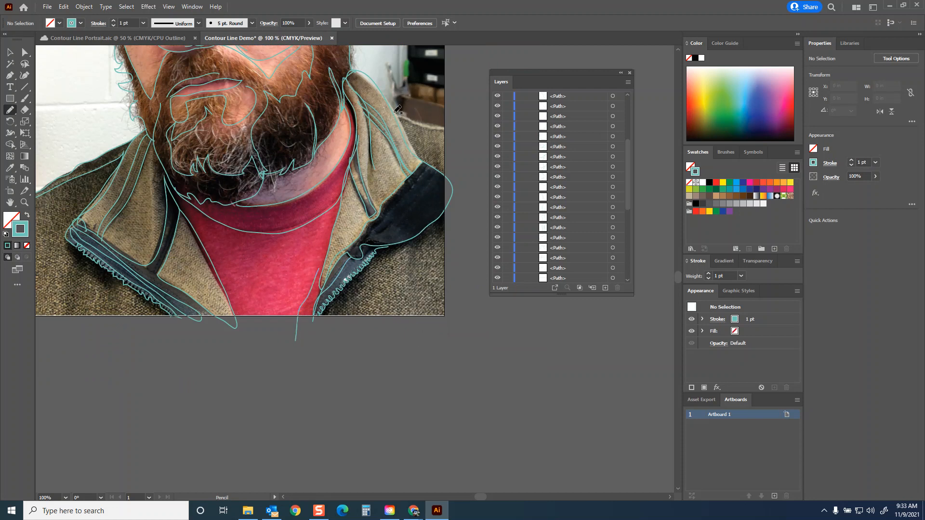
mouse_move(401, 115)
left_mouse_down()
mouse_move(451, 129)
mouse_move(418, 126)
mouse_move(417, 147)
mouse_move(433, 162)
mouse_move(426, 176)
mouse_move(362, 243)
mouse_move(380, 243)
mouse_move(408, 220)
mouse_move(445, 171)
left_mouse_up()
mouse_move(71, 243)
left_mouse_down()
mouse_move(79, 309)
mouse_move(93, 267)
mouse_move(109, 272)
mouse_move(146, 332)
left_mouse_up()
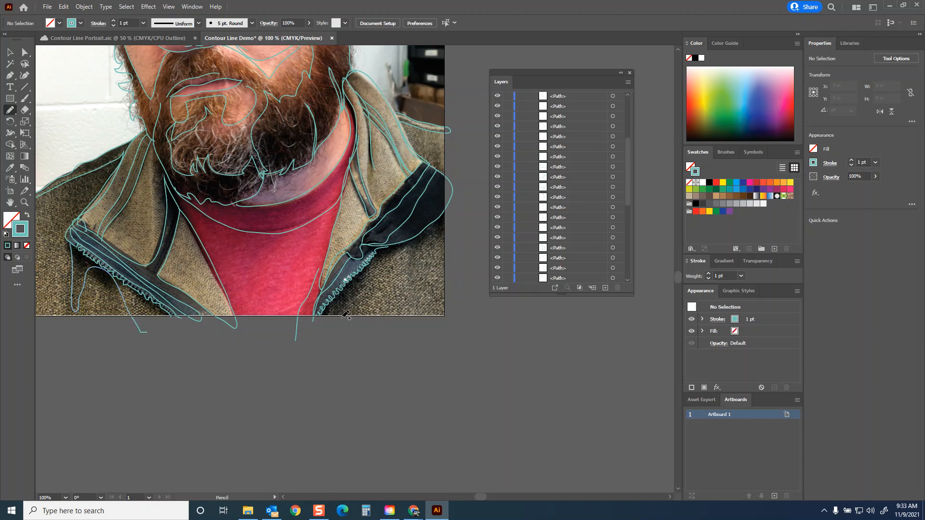
mouse_move(343, 316)
left_mouse_down()
mouse_move(367, 272)
mouse_move(402, 249)
mouse_move(419, 279)
mouse_move(423, 236)
mouse_move(442, 233)
mouse_move(463, 264)
left_mouse_up()
Step: Select all the traced paths, leaving out the locked photo, and group them
scroll(294, 338, "up", 3)
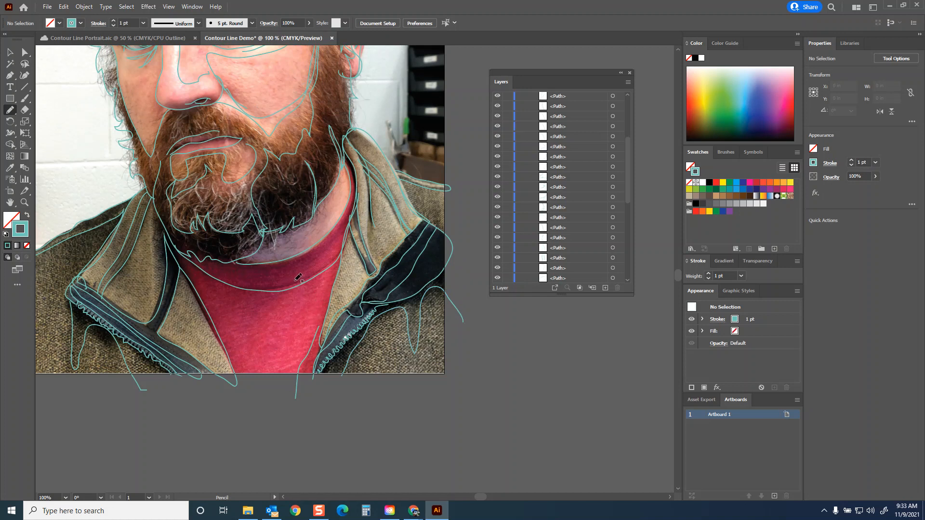
scroll(381, 255, "up", 3)
scroll(381, 255, "up", 3)
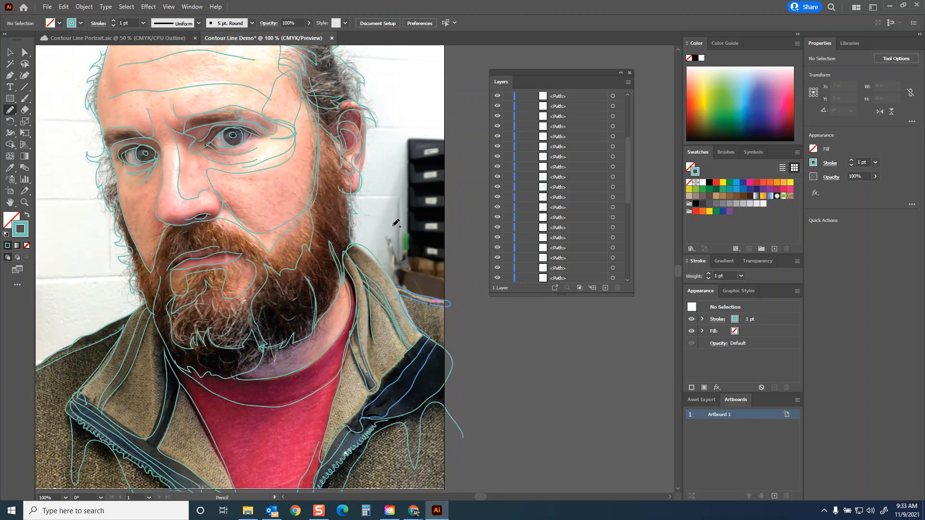
scroll(336, 187, "up", 4)
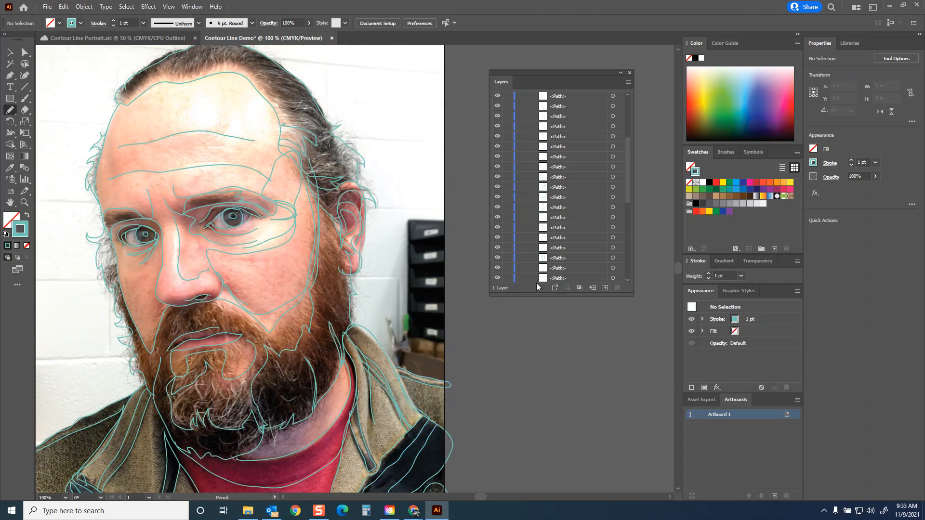
key("ctrl+a")
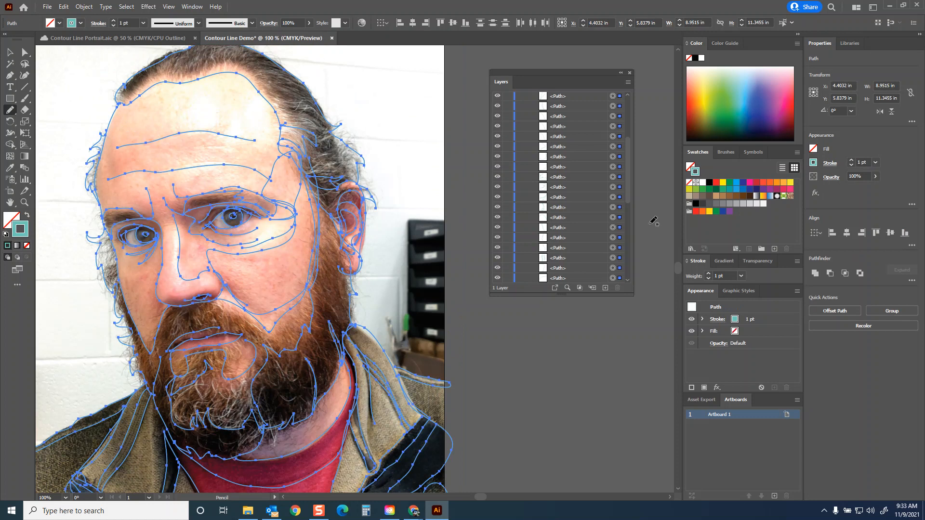
scroll(628, 172, "up", 1)
left_click_drag(631, 150, 630, 265)
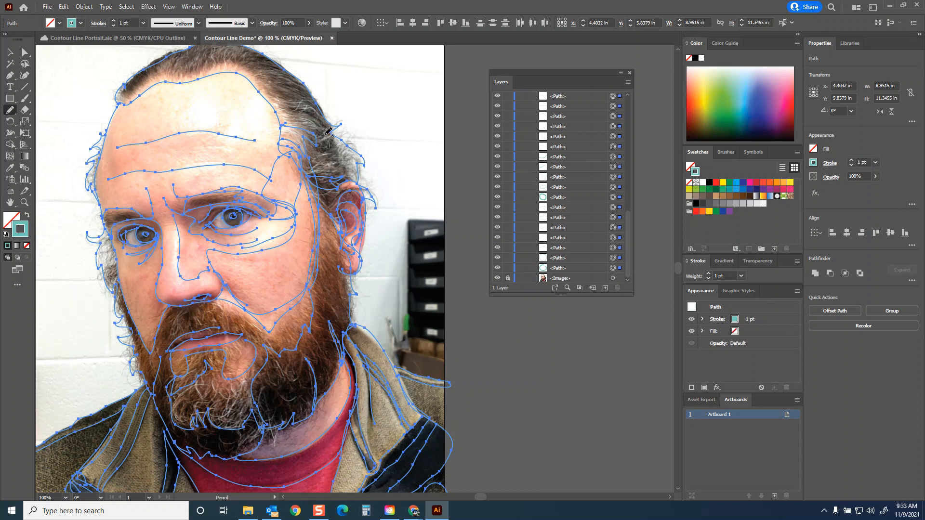
left_click(86, 7)
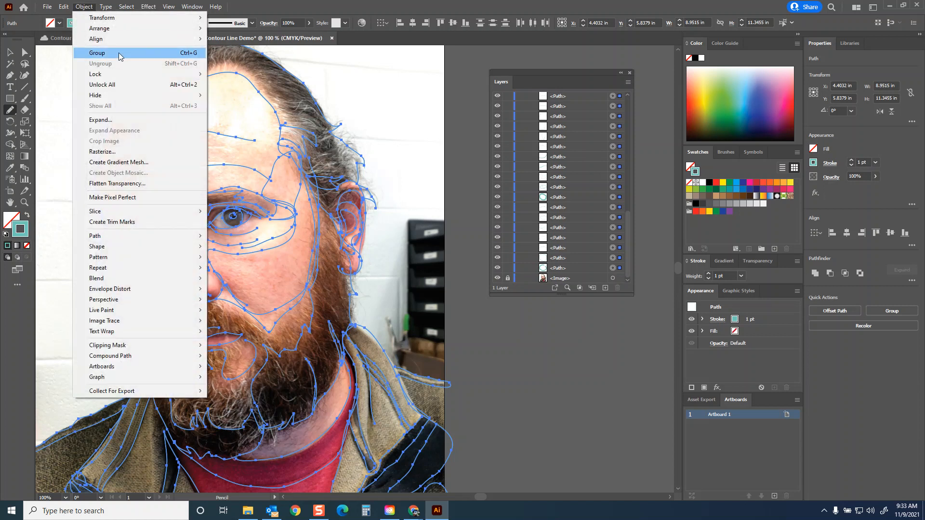
left_click(194, 53)
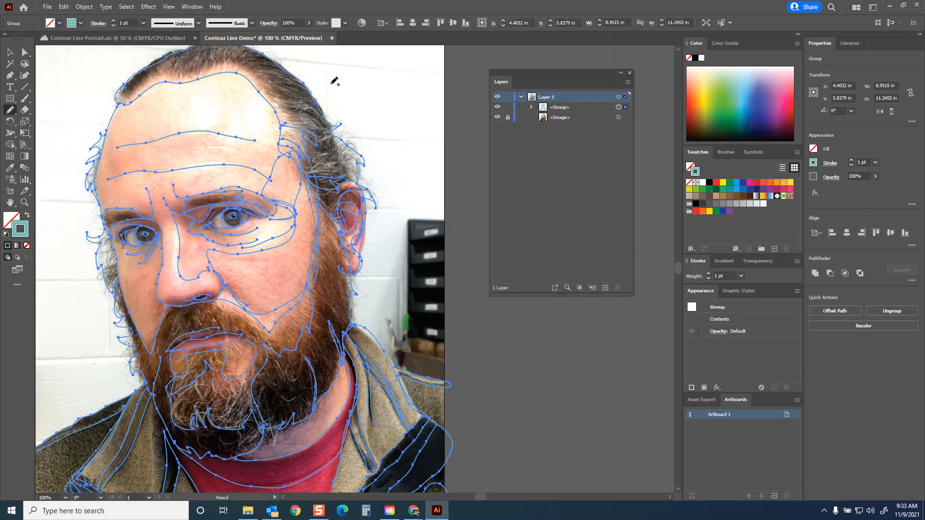
Step: Toggle the visibility of the line group and the photo to compare them, leaving only the photo hidden
left_click(497, 107)
left_click(498, 107)
left_click(498, 117)
left_click(498, 117)
left_click(498, 107)
left_click(498, 107)
left_click(498, 117)
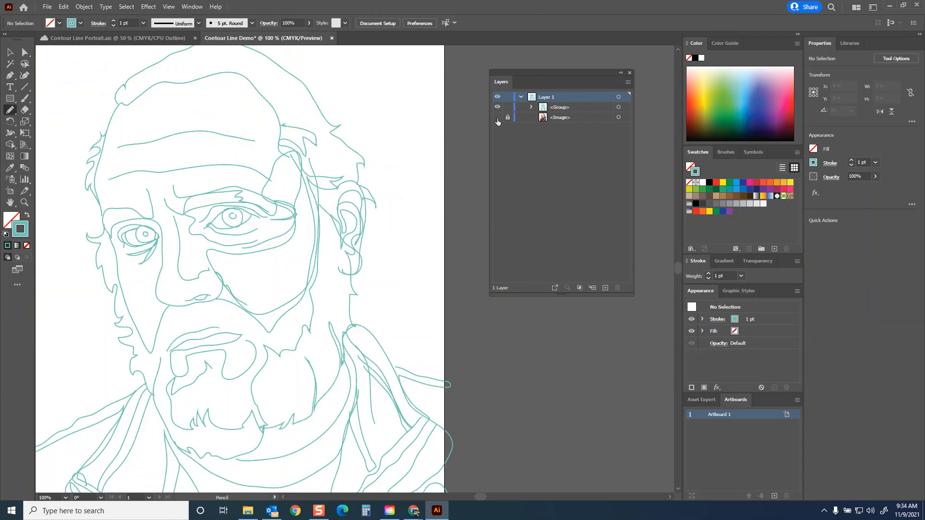
left_click(497, 117)
left_click(498, 117)
Step: Save the drawing to Creative Cloud under the name Contour Line Demo
key("ctrl+s")
left_click(332, 344)
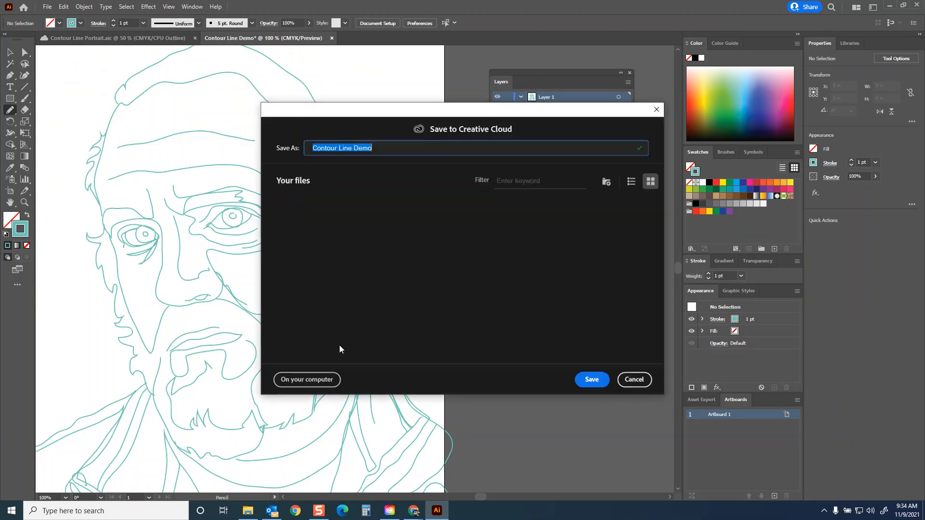
left_click(591, 380)
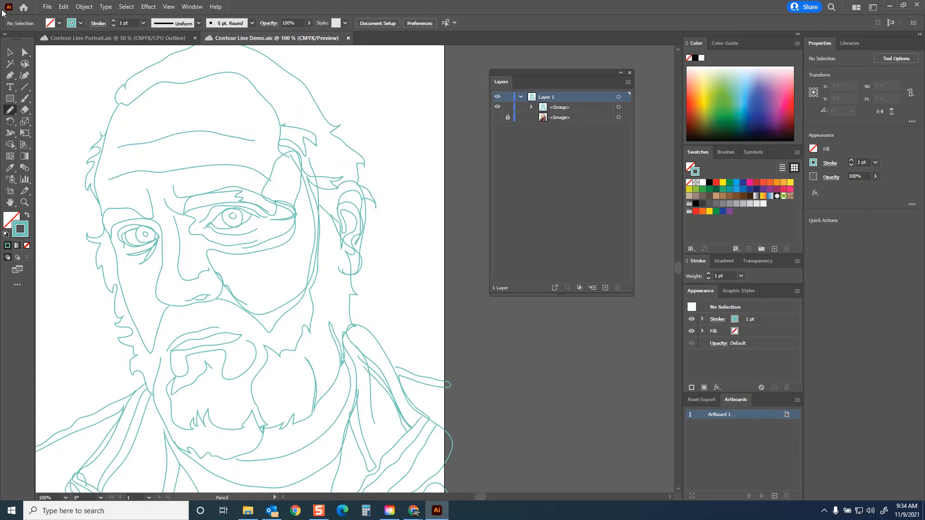
Step: Select the grouped line drawing and give it a black stroke with a weight of 2 pt
left_click(10, 52)
left_click(168, 82)
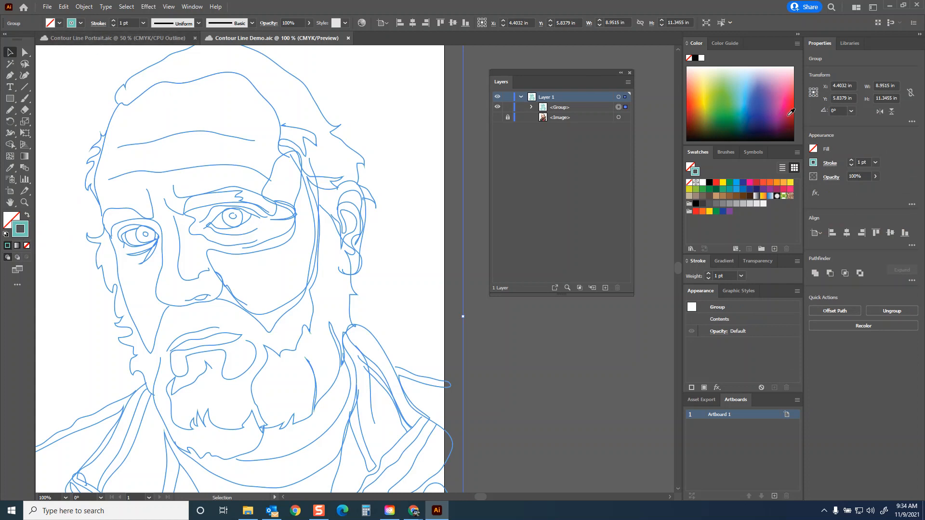
left_click(696, 58)
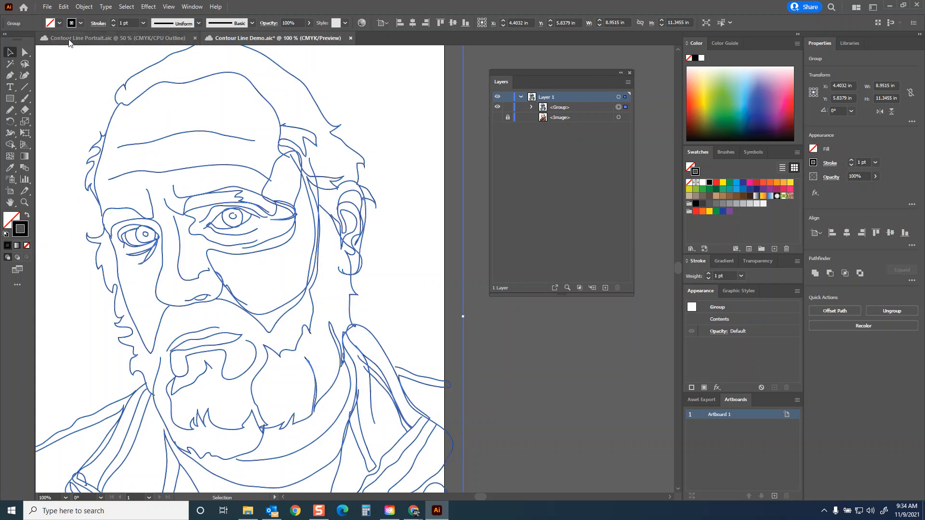
left_click(114, 21)
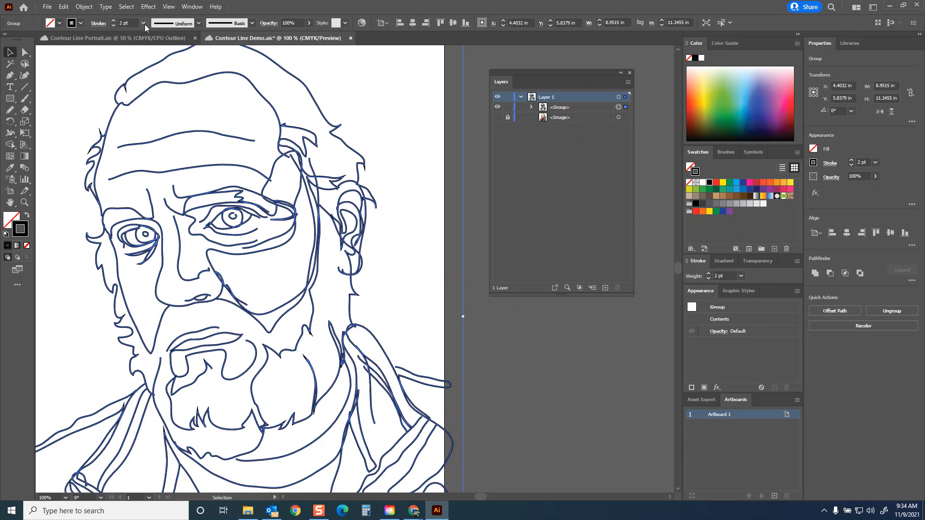
Step: Set the grouped lines' stroke to round caps after trying the projecting cap
left_click(144, 23)
left_click(99, 26)
left_click(99, 24)
left_click(49, 48)
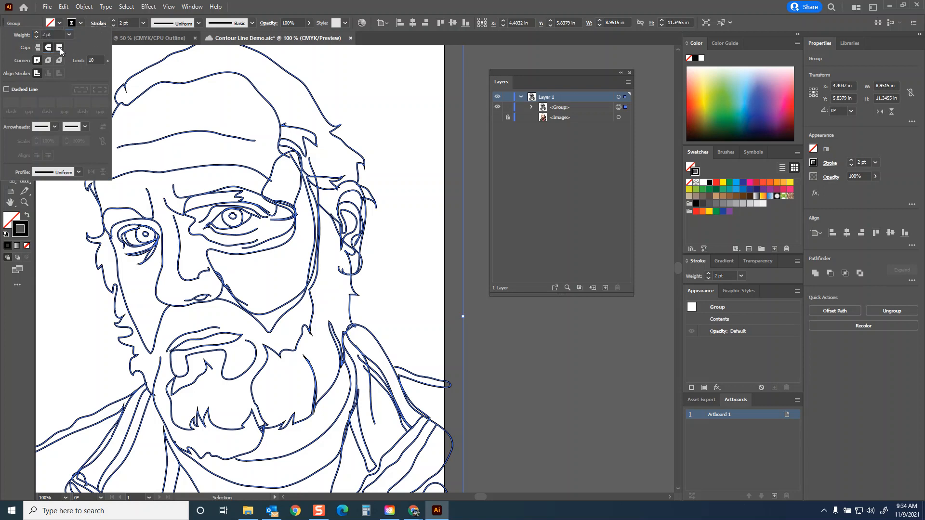
left_click(61, 50)
left_click(49, 49)
Step: Try the Arrow 1 arrowhead at the start of the grouped paths and restore the setting to None
left_click(54, 126)
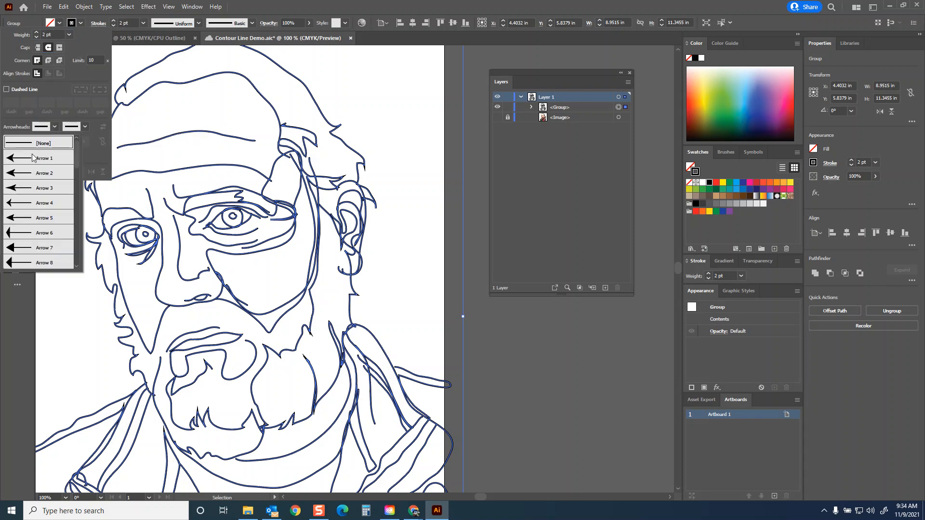
left_click(41, 157)
left_click(56, 127)
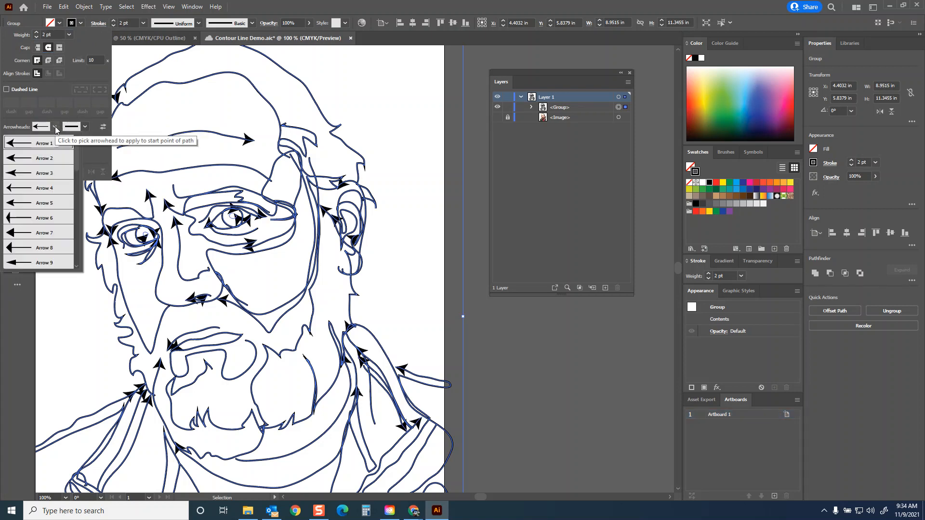
scroll(77, 148, "up", 1)
left_click(49, 143)
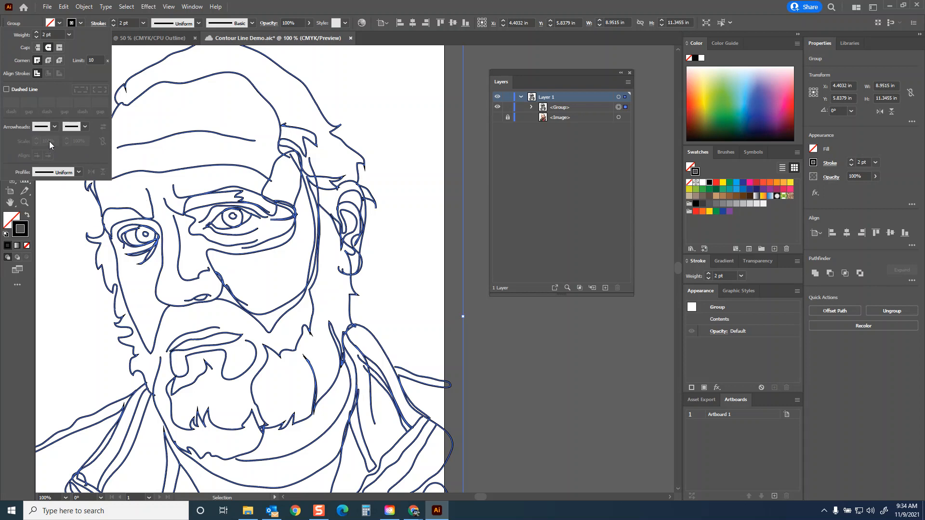
Step: Reduce the group's stroke weight to 1 pt and apply Width Profile 1 to its lines
left_click(114, 26)
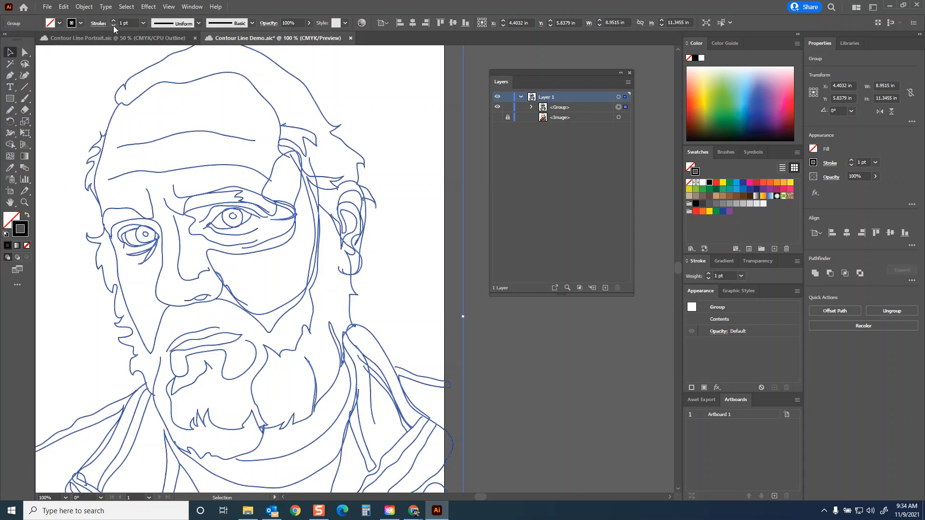
left_click(200, 21)
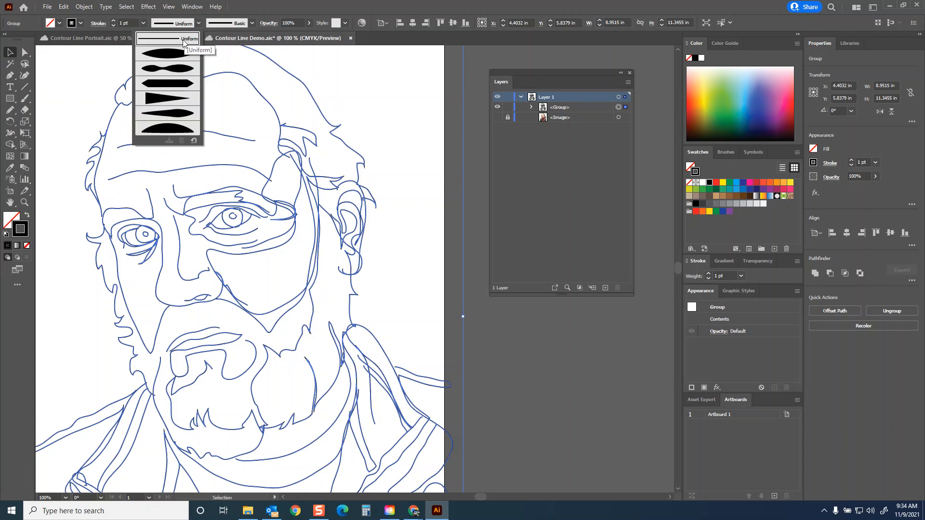
left_click(178, 54)
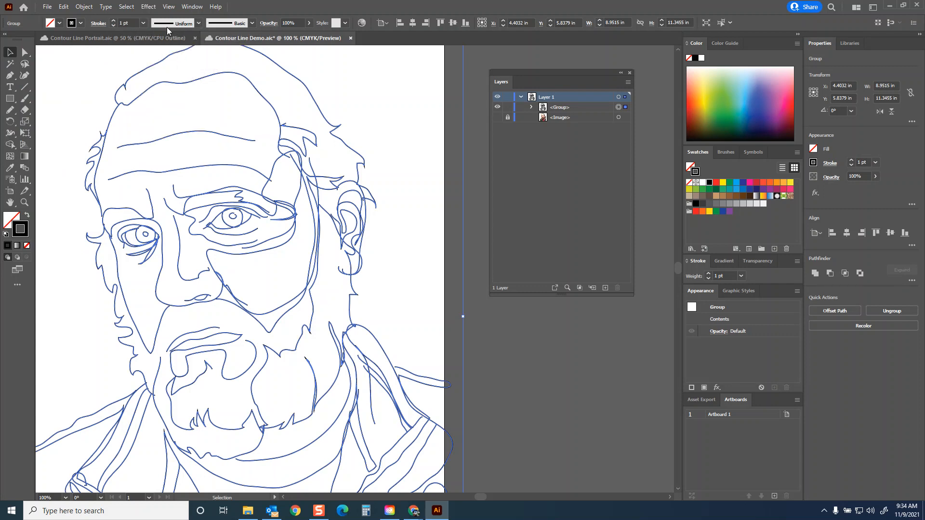
left_click(199, 23)
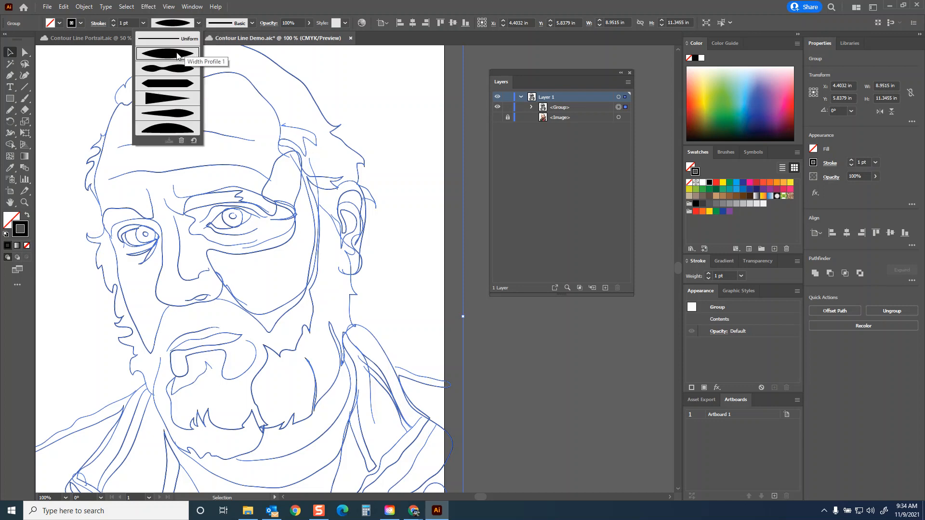
Step: Test heavier stroke weights up to 8 pt on the group, settle on 3 pt, and save the drawing
left_click(113, 20)
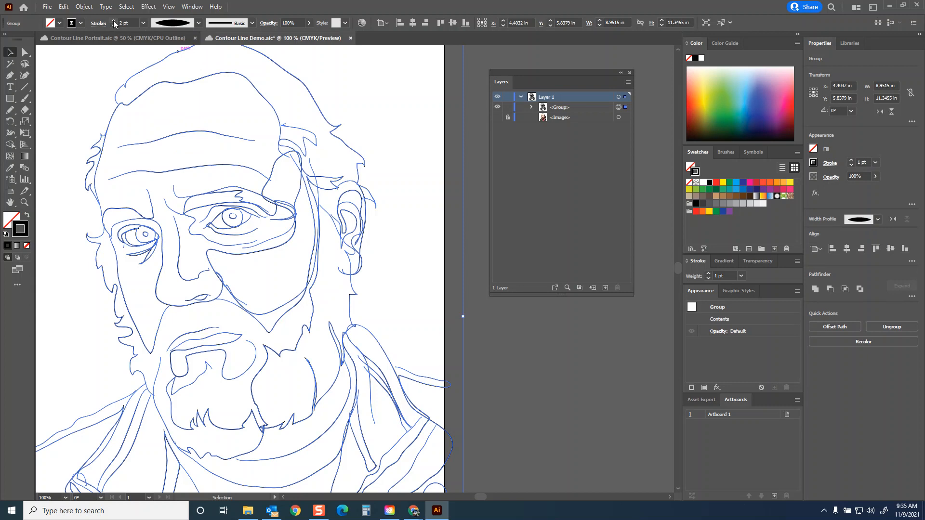
left_click(114, 21)
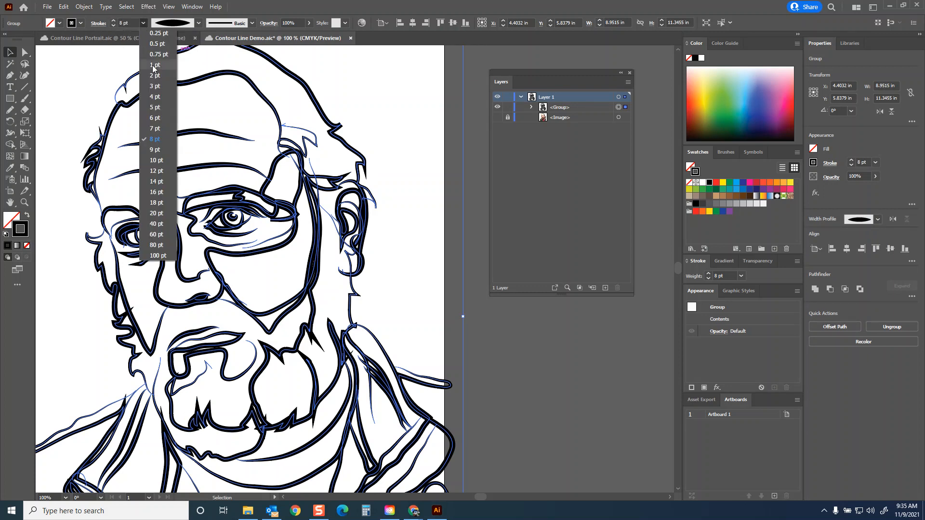
left_click(155, 86)
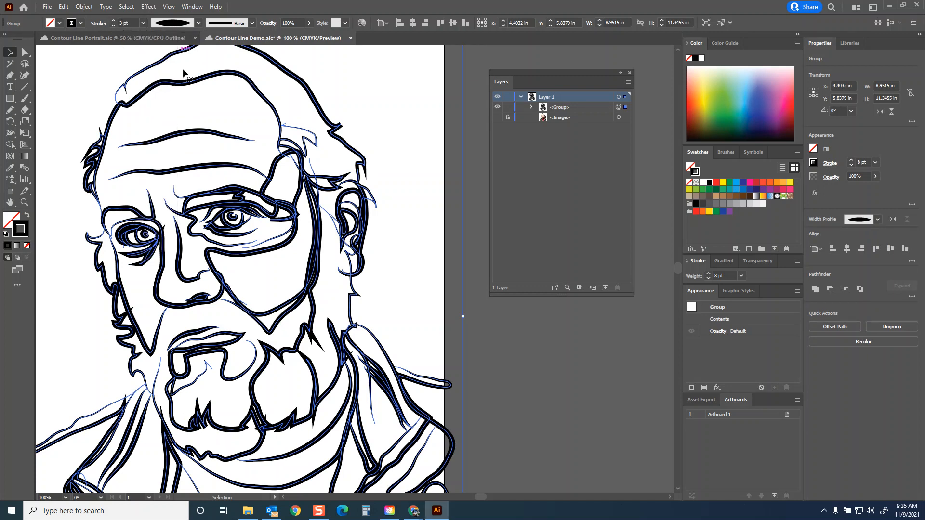
left_click(45, 70)
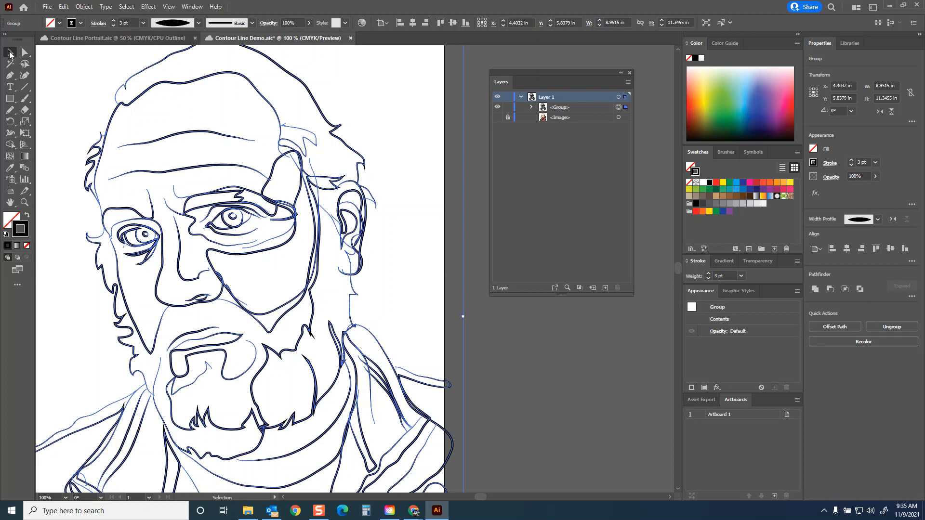
key("ctrl+s")
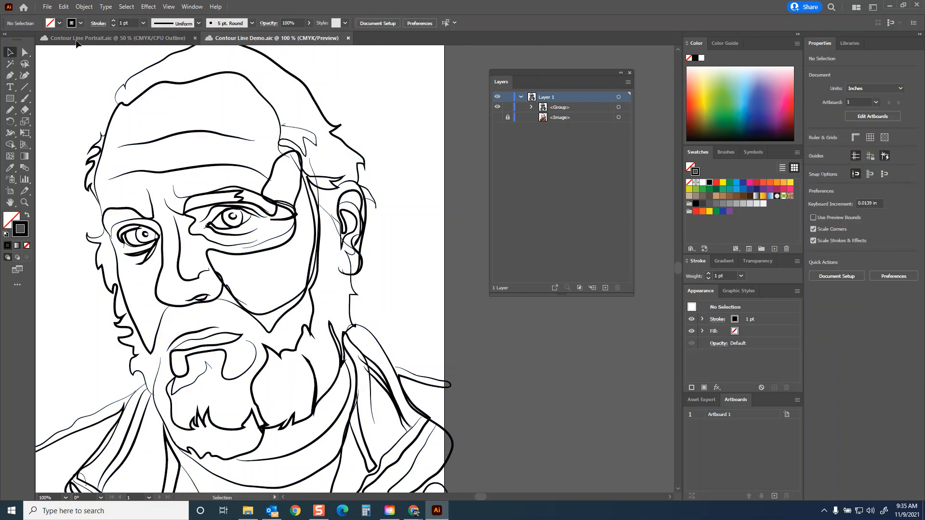
Step: Export the artboard as a maximum-quality CMYK JPEG at 300 ppi named Contour Line Demo v1 into the digital art demo folder
left_click(47, 7)
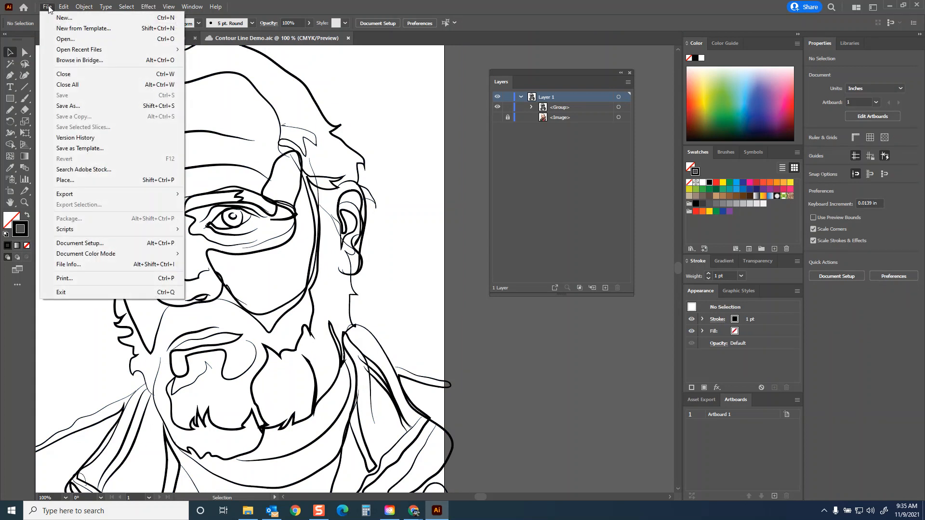
mouse_move(88, 195)
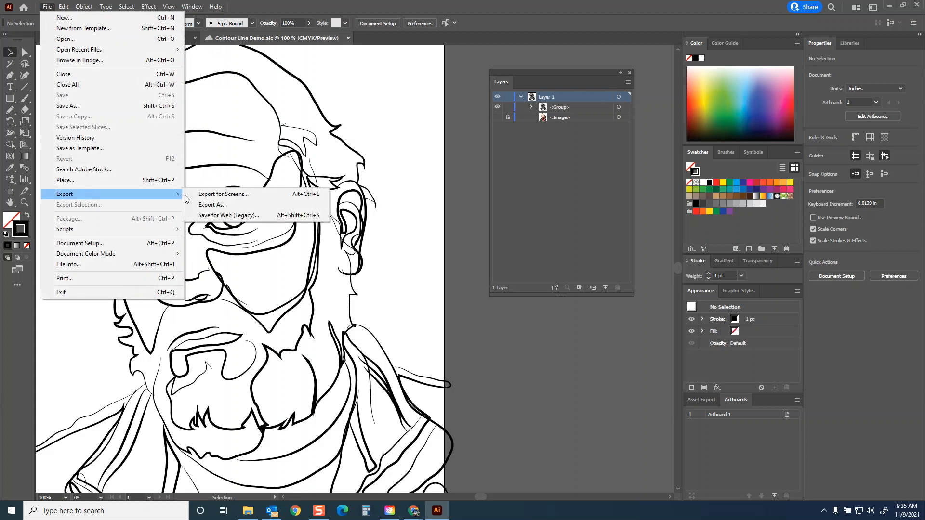
left_click(230, 205)
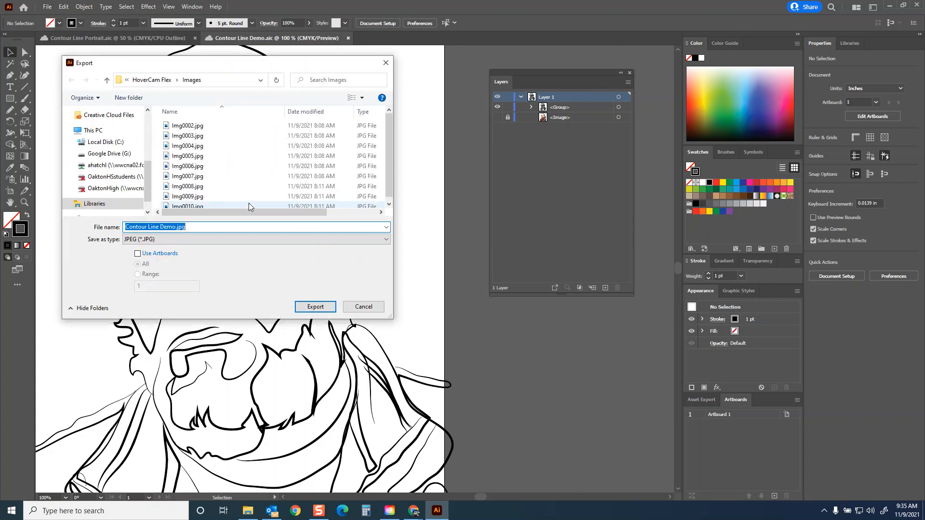
left_click(138, 253)
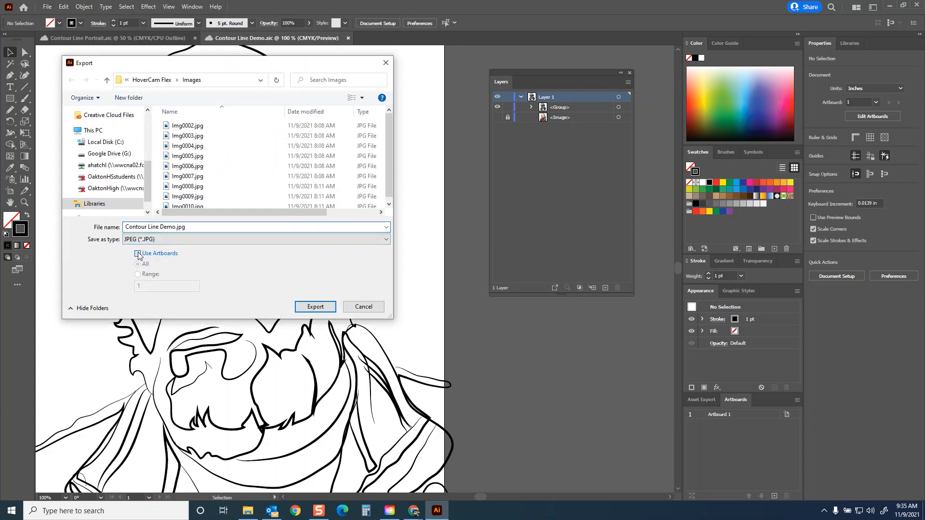
left_click(175, 227)
type("v1")
scroll(146, 173, "up", 3)
left_click(89, 129)
double_click(254, 143)
left_click(316, 307)
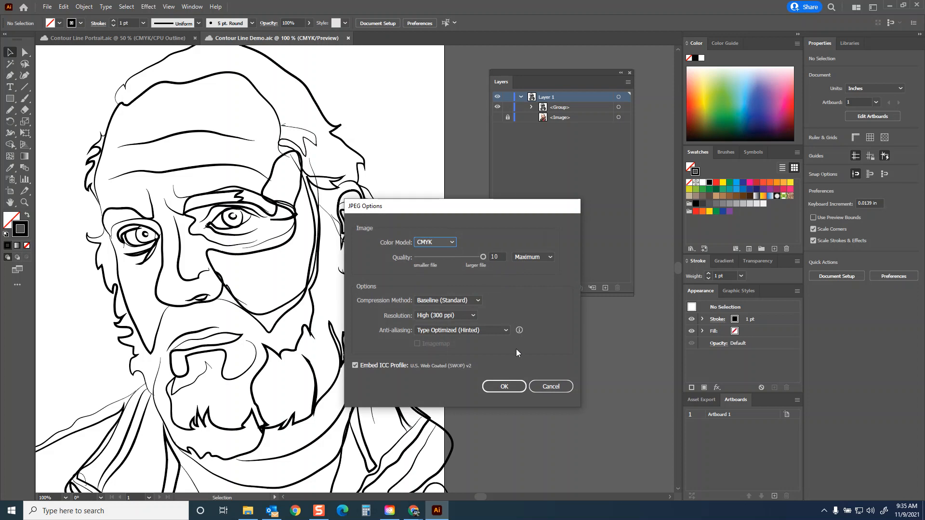
left_click(508, 387)
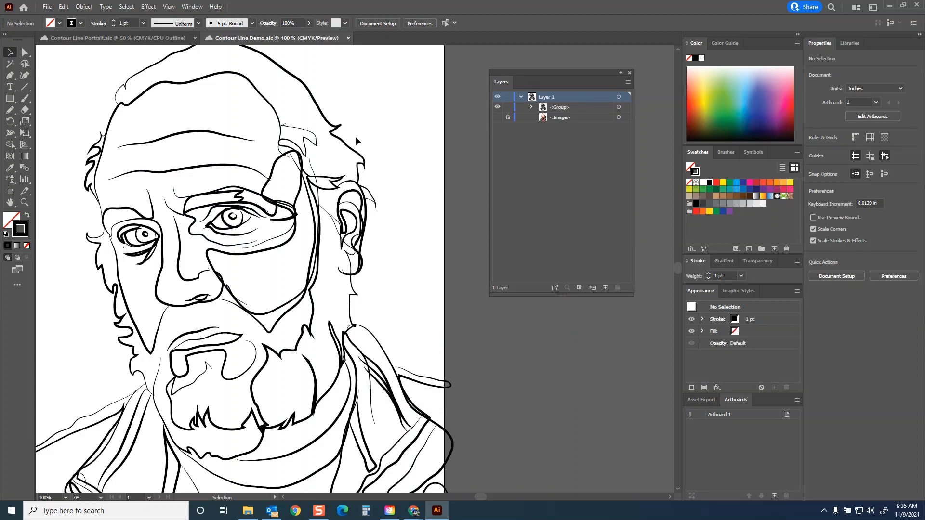
Step: Try the wedge-shaped width profile on the grouped lines and deselect them to view the effect
left_click(310, 201)
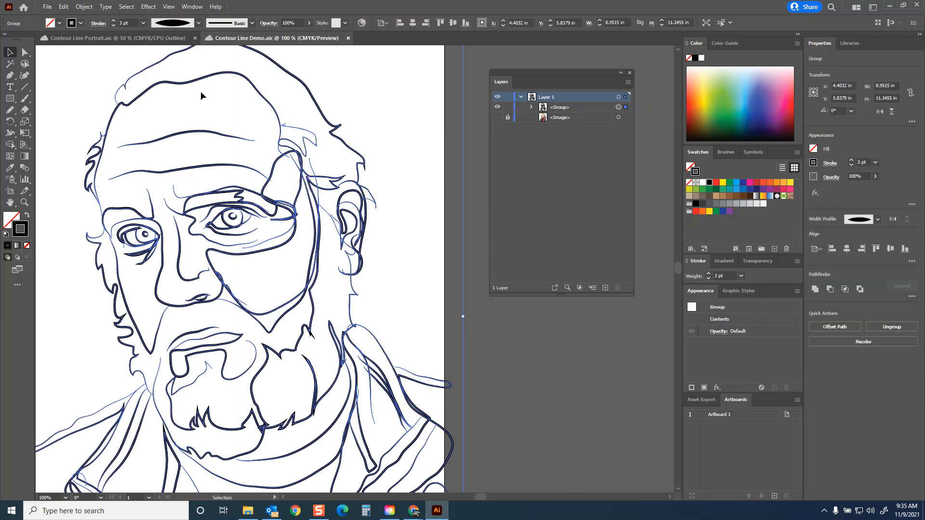
left_click(199, 22)
left_click(168, 102)
left_click(378, 84)
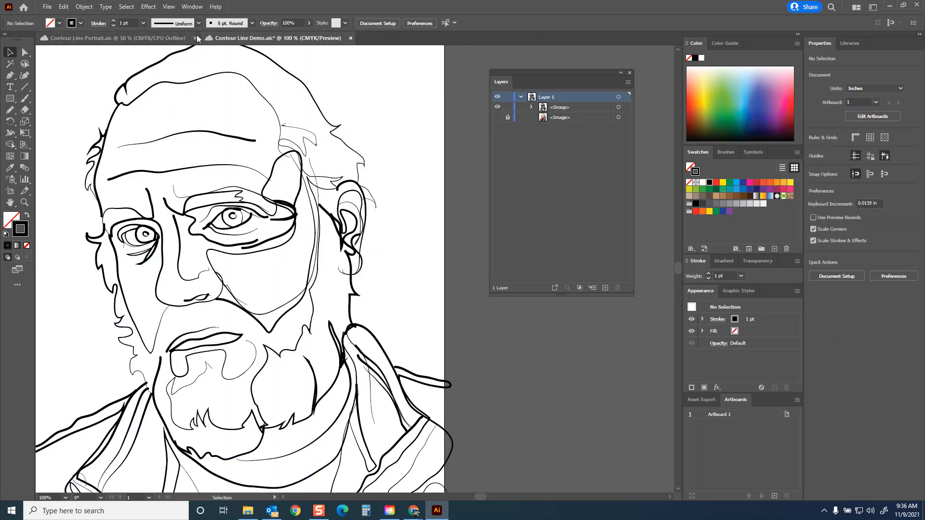
Step: Try the width profile with an even middle and short tapered ends on the grouped lines
left_click(200, 135)
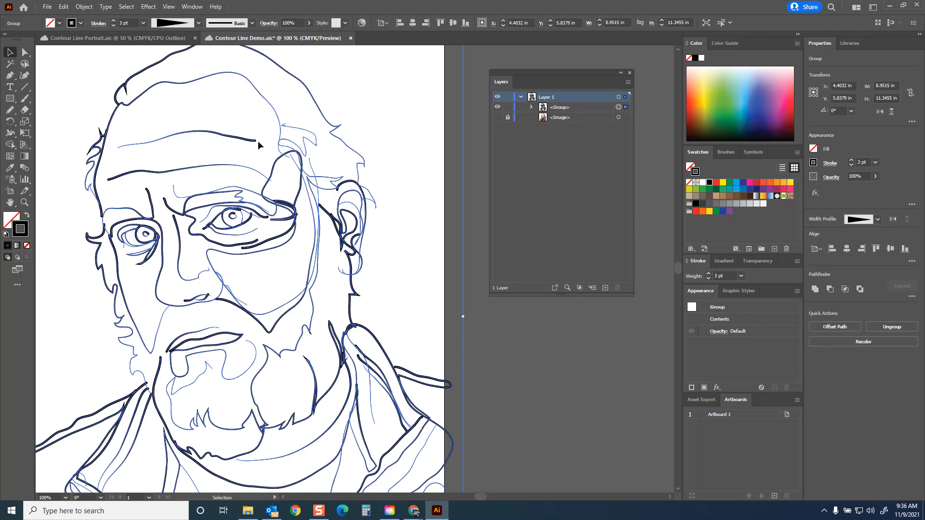
left_click(199, 22)
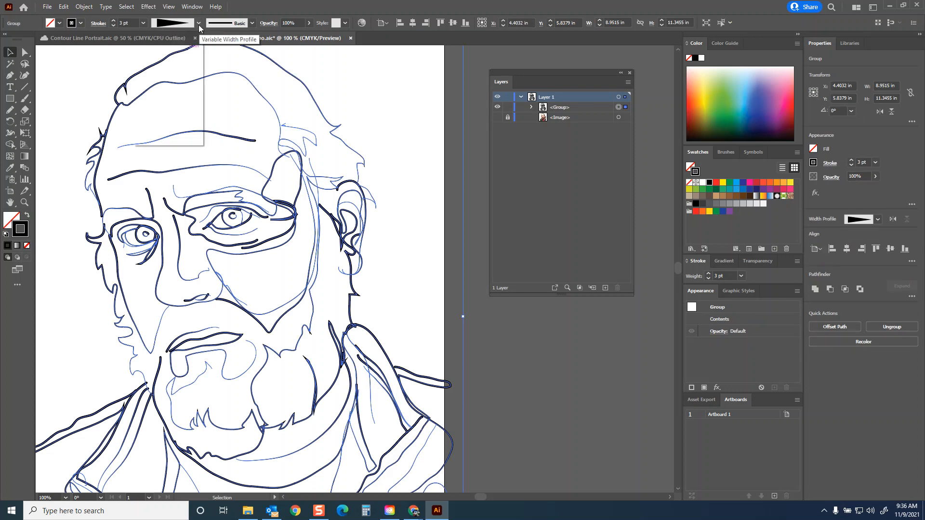
left_click(170, 84)
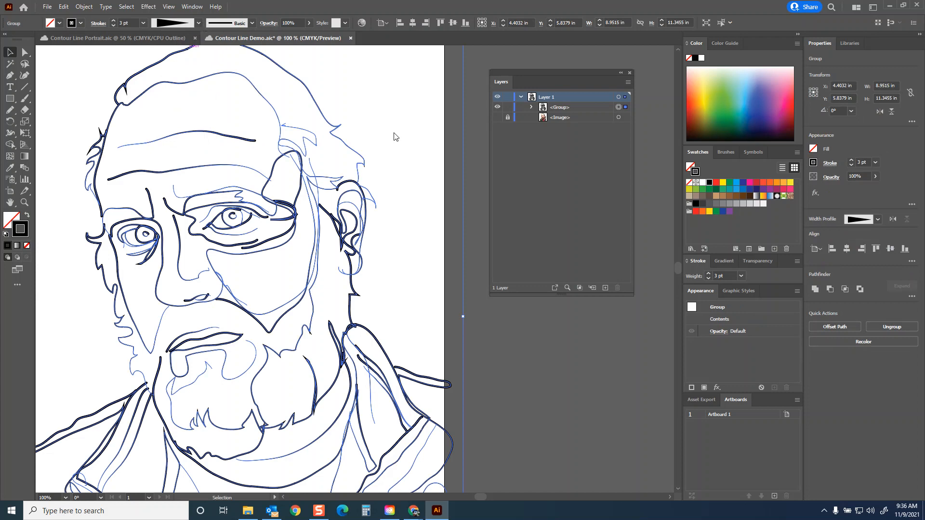
left_click(377, 109)
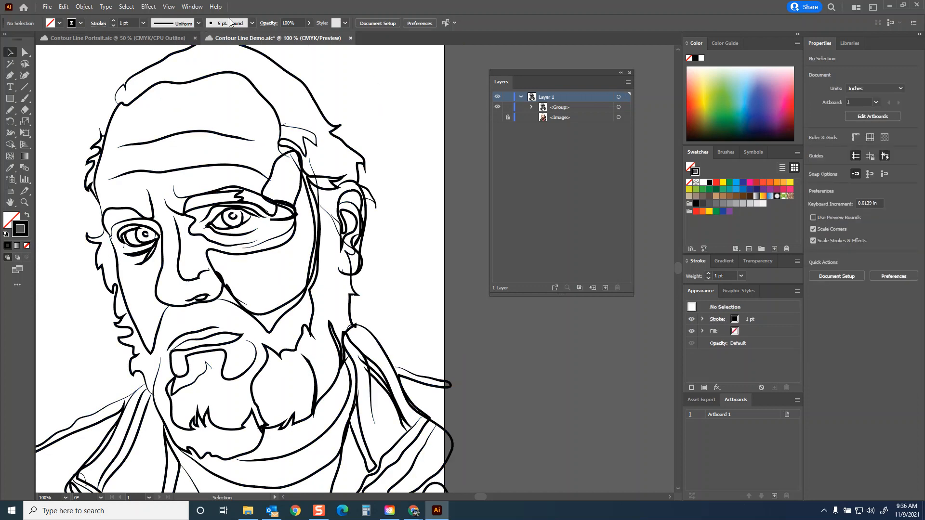
Step: Try the 5 pt. Flat brush on the grouped lines and settle on the rough charcoal-like brush
left_click(221, 76)
left_click(253, 23)
left_click(114, 154)
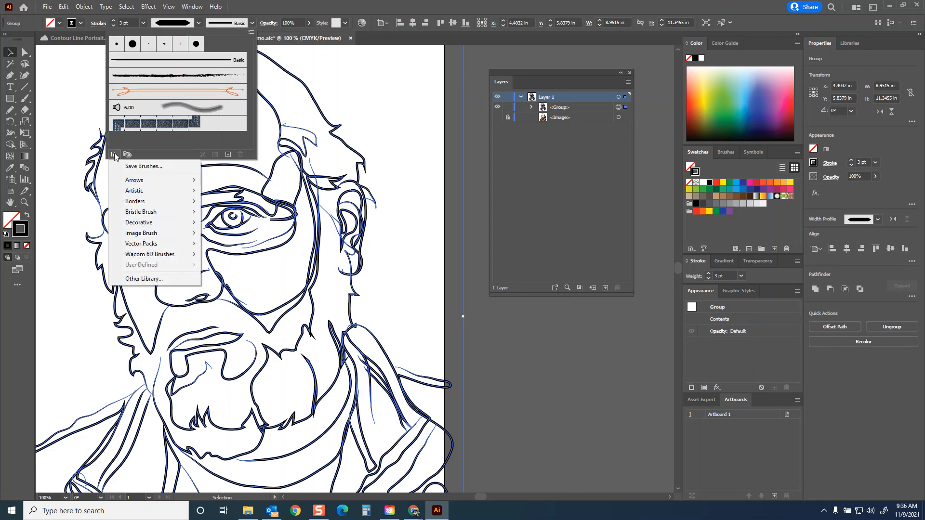
left_click(183, 45)
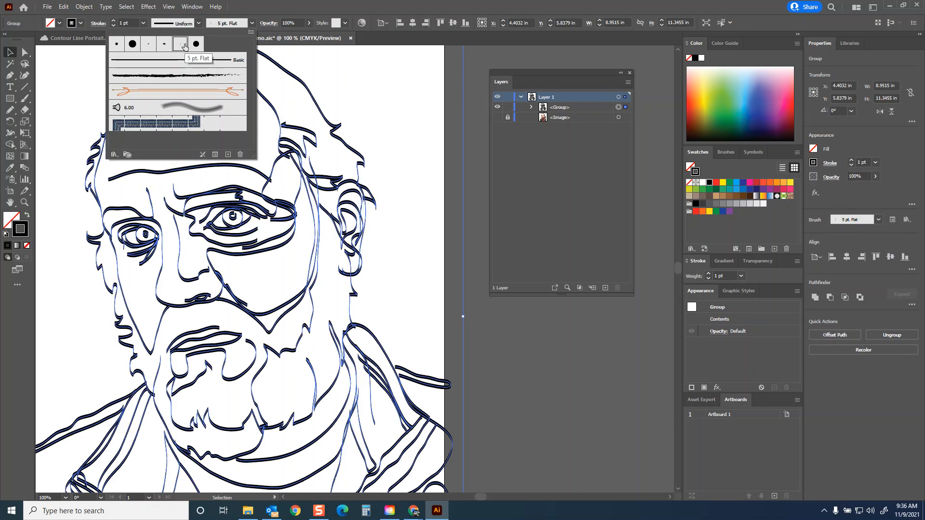
left_click(149, 46)
left_click(171, 76)
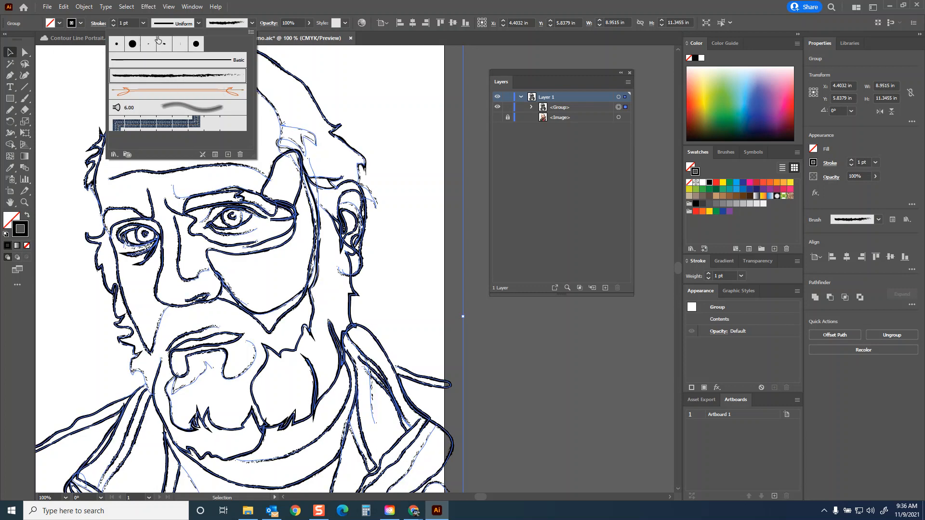
Step: Set the brushed lines' stroke weight to 0.5 pt and deselect the group
left_click(142, 22)
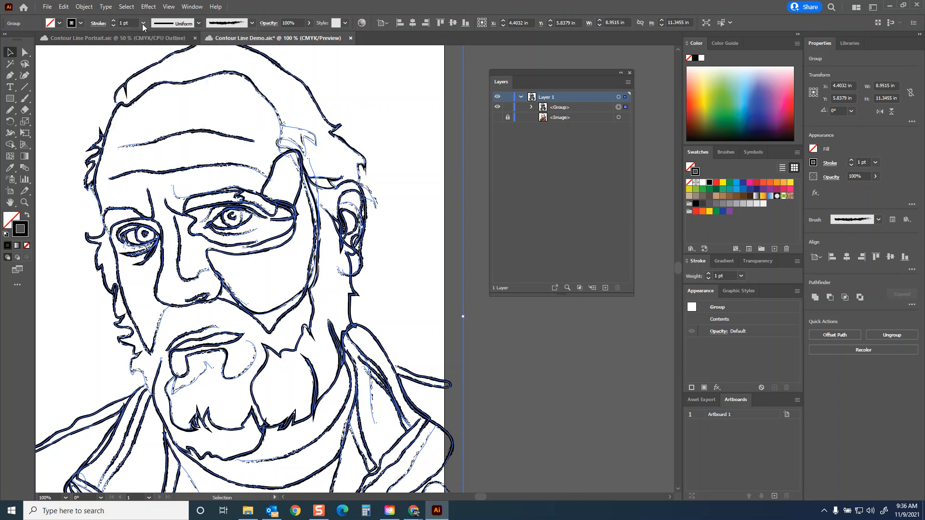
left_click(143, 23)
left_click(158, 44)
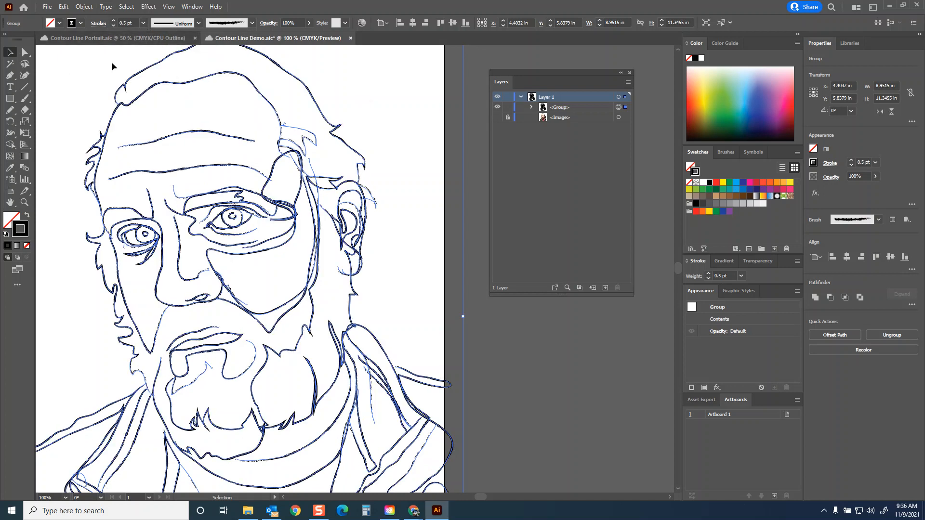
left_click(53, 64)
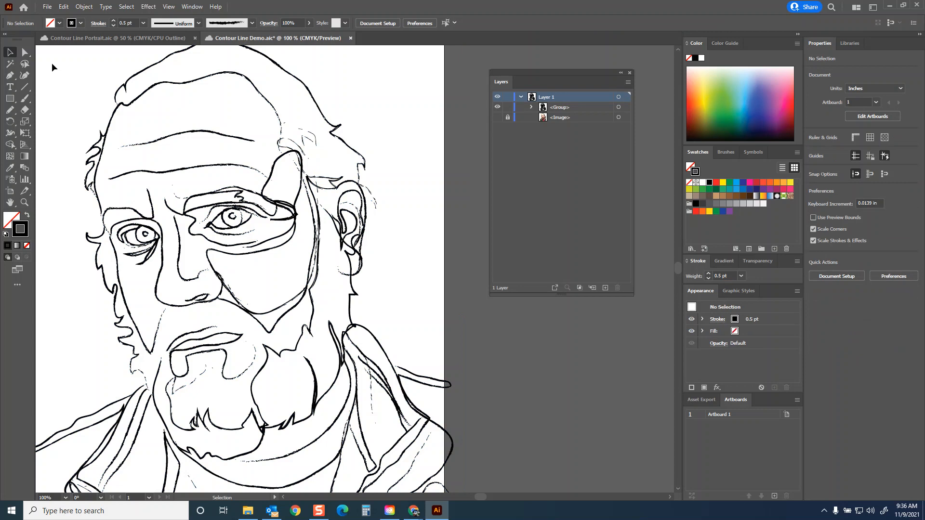
Step: Export the drawing as a JPEG with v2 in the file name, at High (300 ppi) resolution
left_click(47, 7)
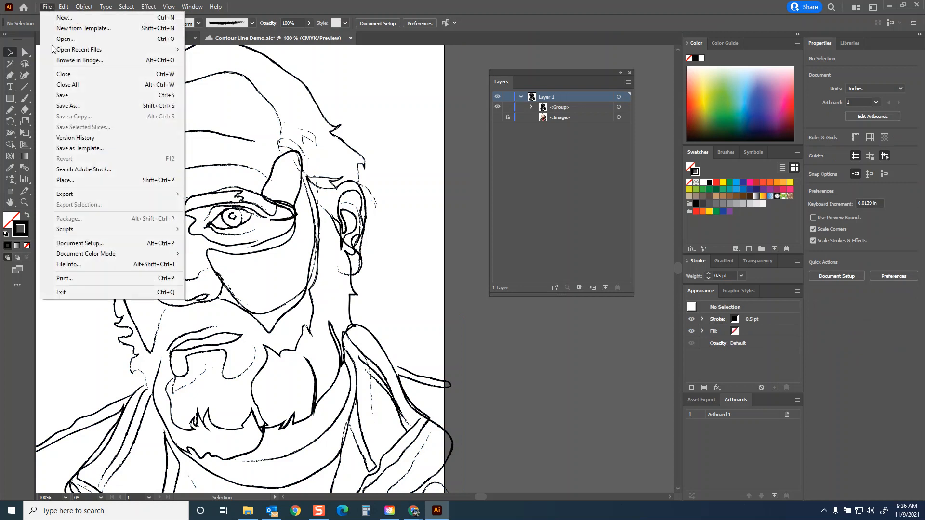
mouse_move(85, 198)
left_click(217, 205)
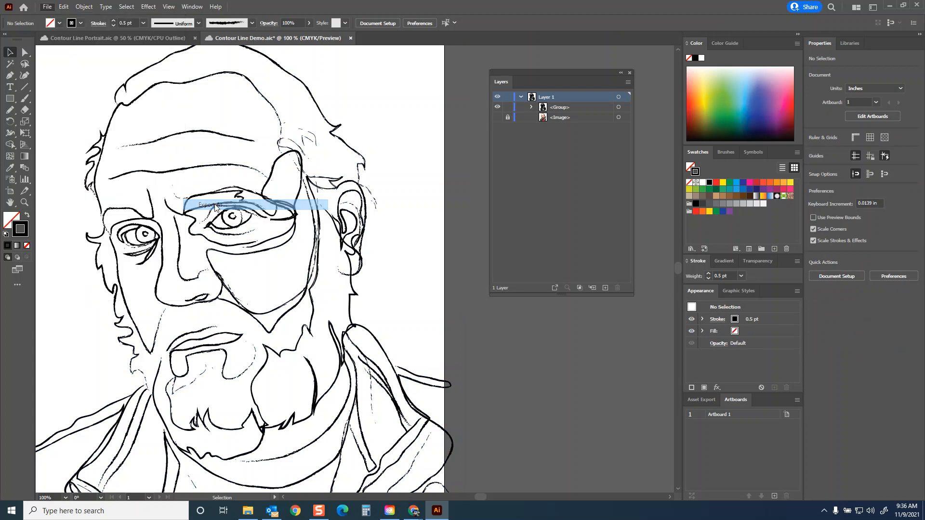
left_click(175, 226)
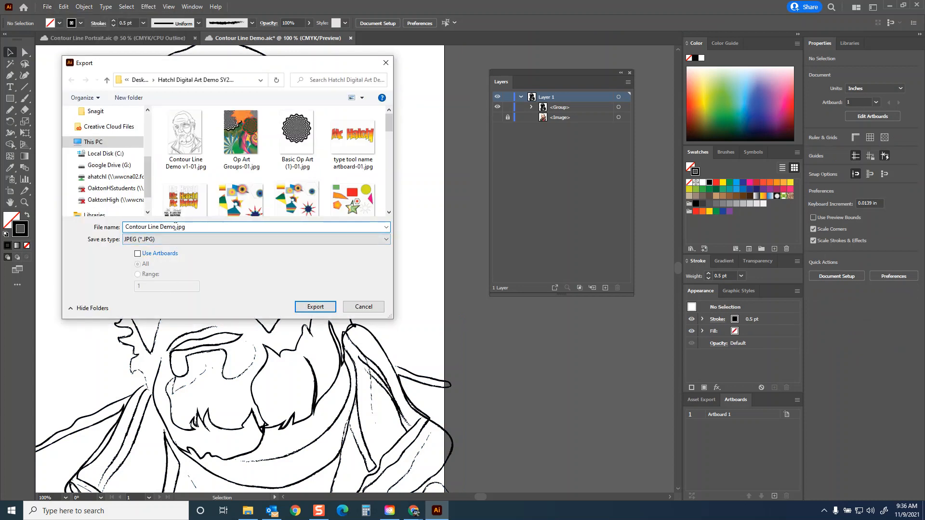
type("v2")
left_click(308, 304)
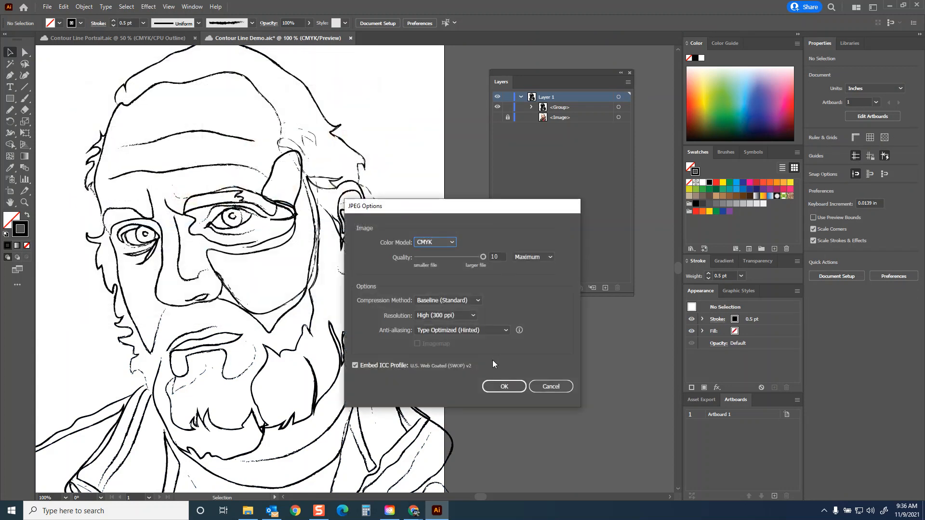
left_click(472, 316)
left_click(516, 303)
left_click(510, 386)
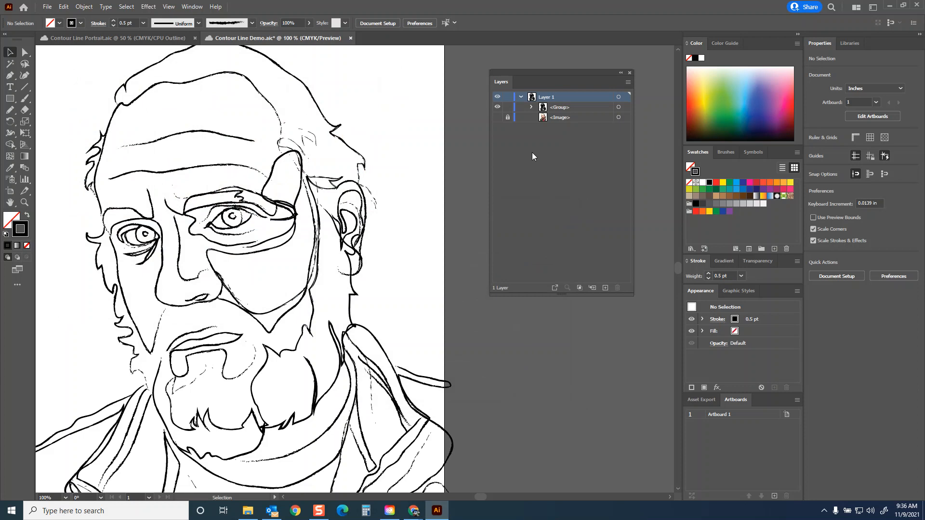
Step: Select the grouped lines, open the Artistic_Calligraphic brush library, and move and enlarge its window beside the portrait
left_click(259, 91)
left_click(247, 22)
left_click(114, 154)
mouse_move(163, 192)
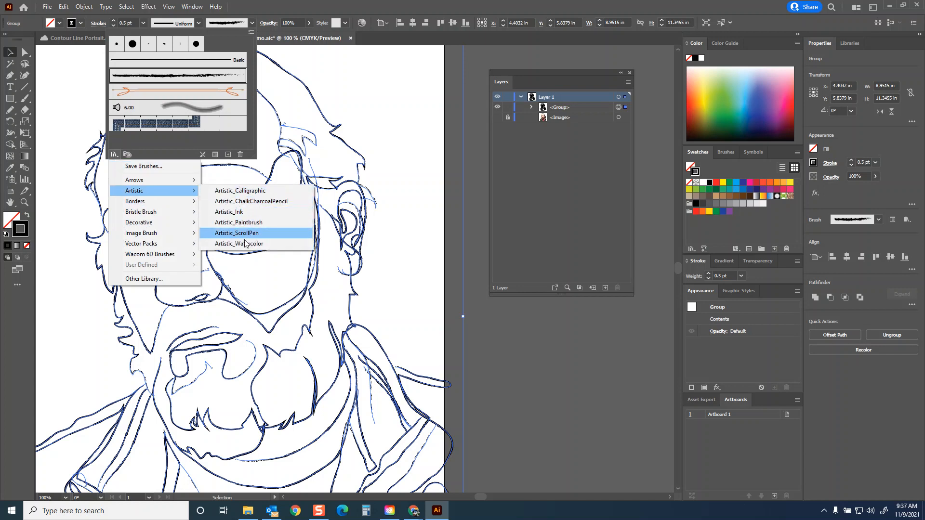
left_click(239, 191)
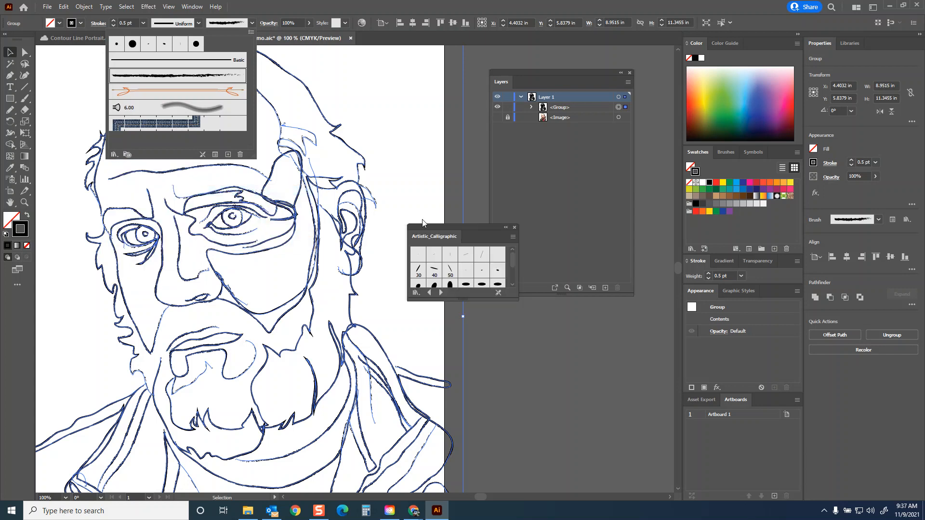
left_click(485, 228)
mouse_move(476, 230)
left_mouse_down()
mouse_move(418, 153)
mouse_move(405, 90)
left_mouse_up()
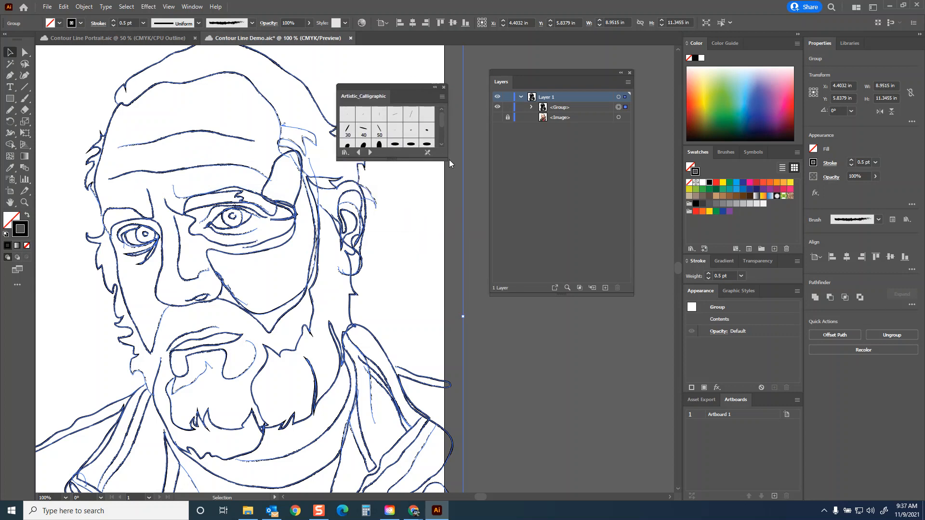
left_click_drag(443, 161, 468, 238)
Step: Try the 50 pt., 30 pt., 10 pt. and 3 pt. Flat calligraphic brushes on the grouped lines and deselect them
left_click(365, 130)
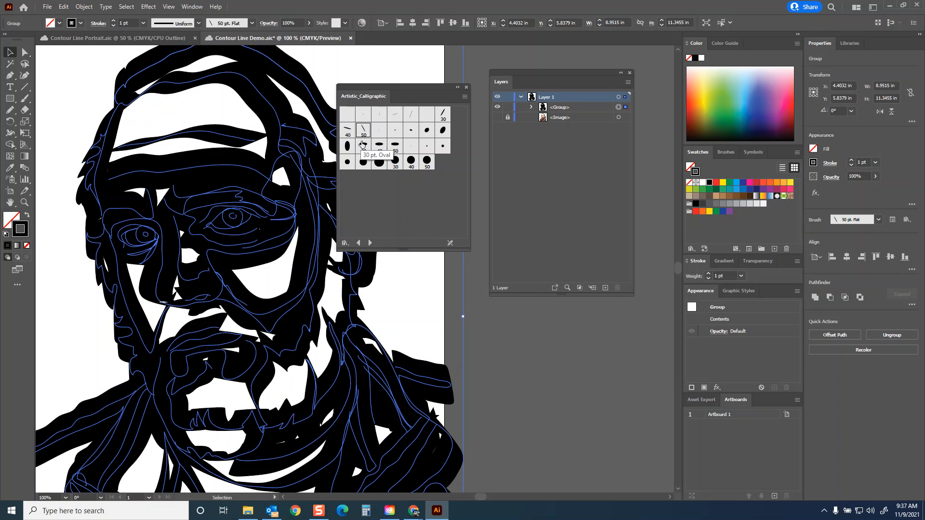
left_click(443, 115)
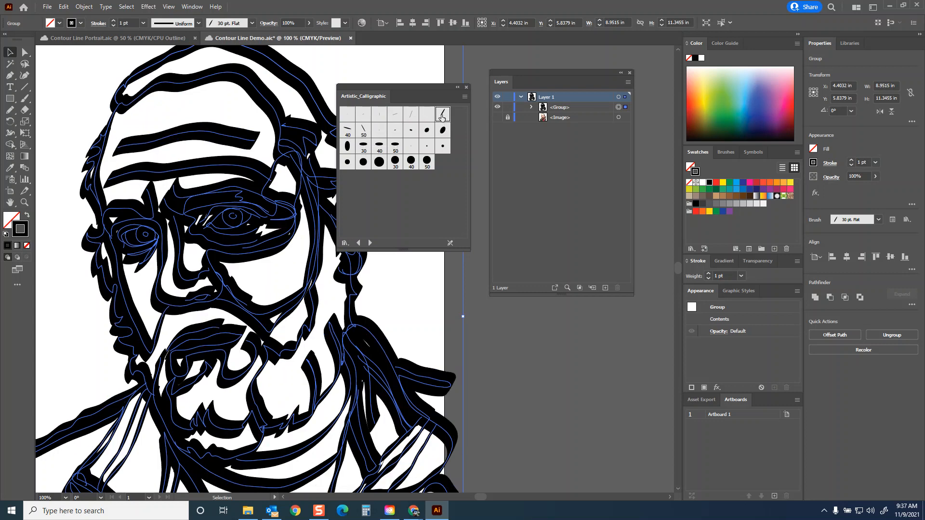
left_click(411, 114)
left_click(391, 115)
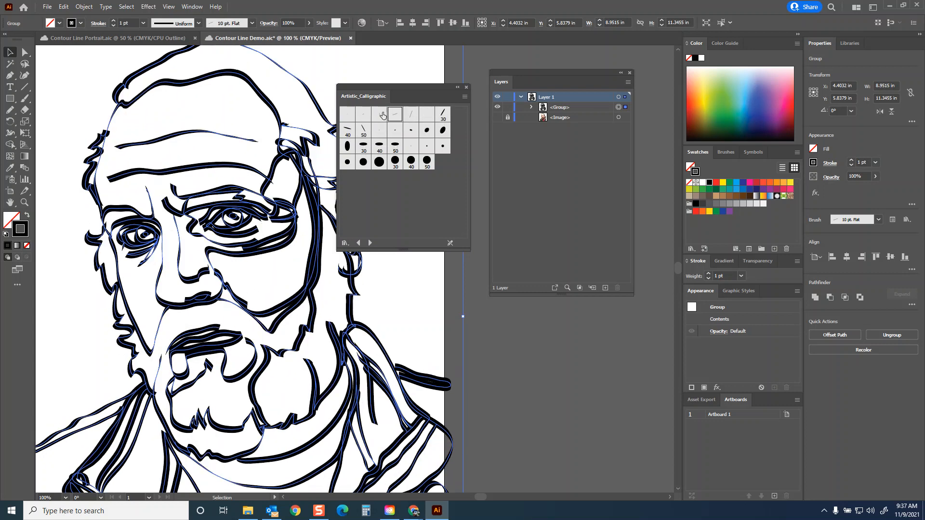
left_click(379, 115)
left_click(362, 115)
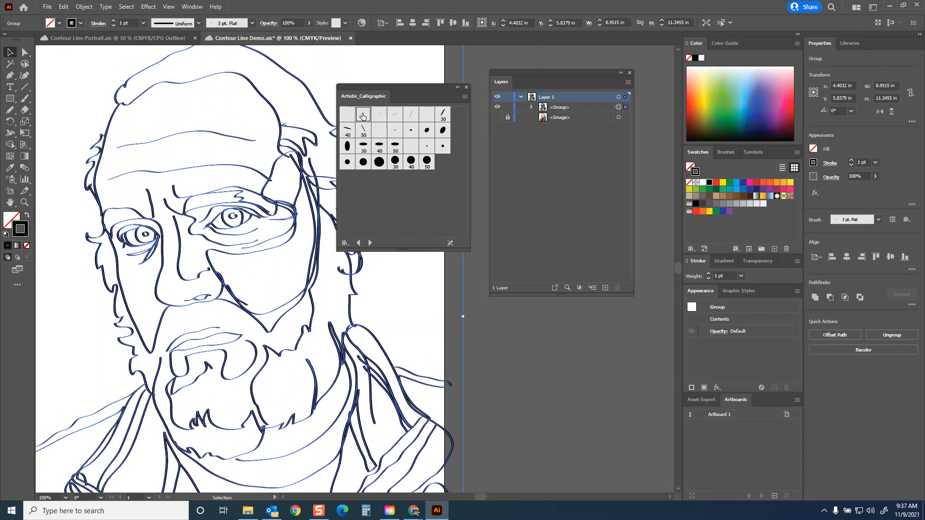
left_click(347, 116)
left_click(62, 66)
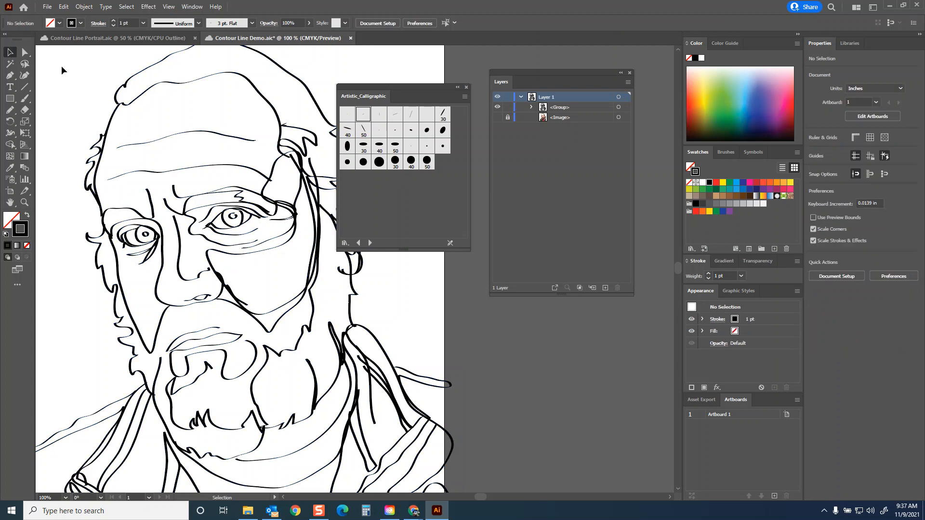
Step: Load the Artistic_ChalkCharcoalPencil library and try Chalk - Scribble, a thin brush and Charcoal - Smooth on the grouped lines
left_click(228, 288)
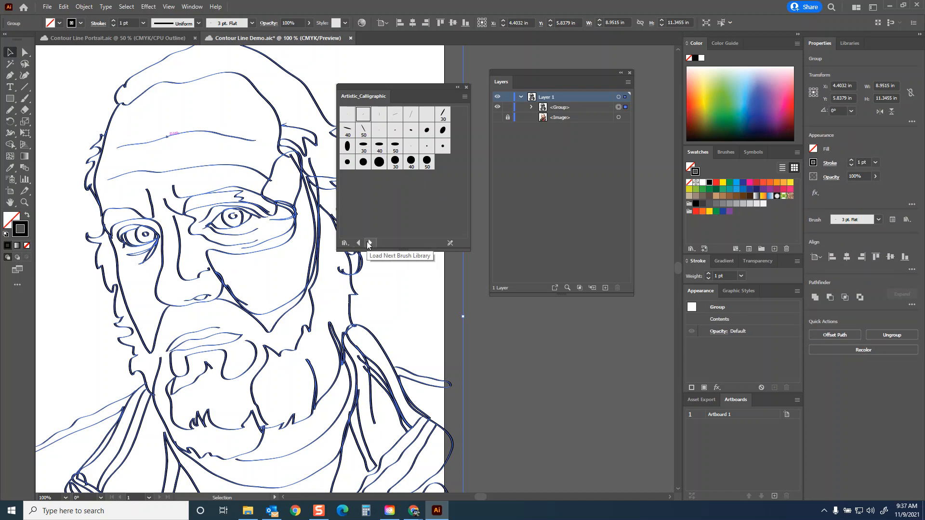
left_click(345, 243)
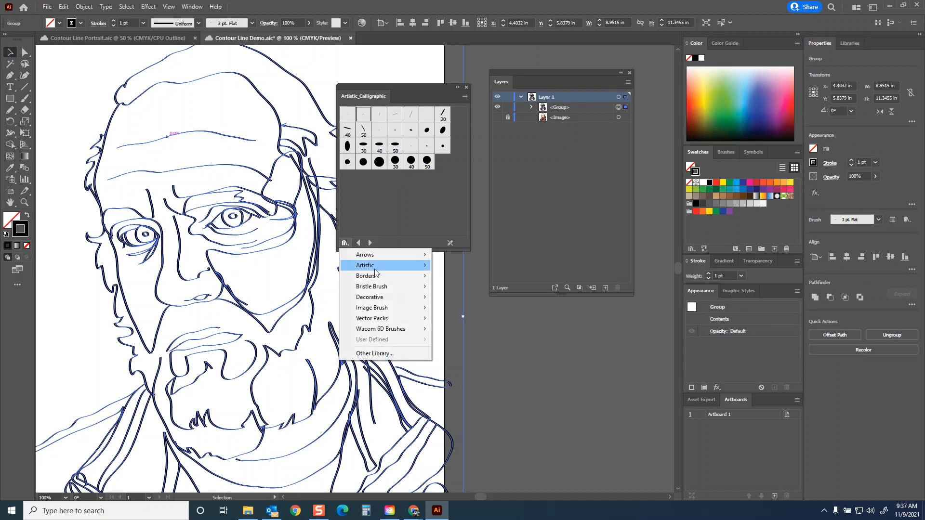
mouse_move(374, 269)
left_click(477, 275)
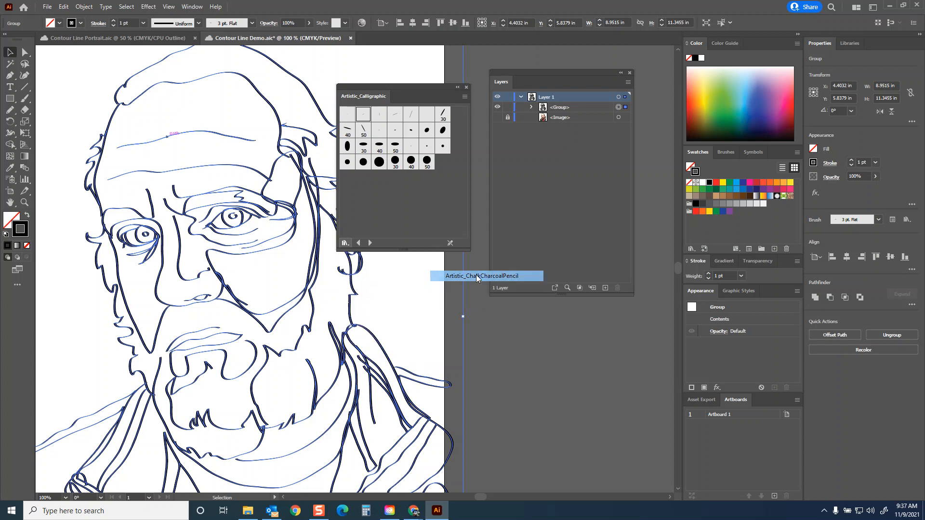
left_click(400, 163)
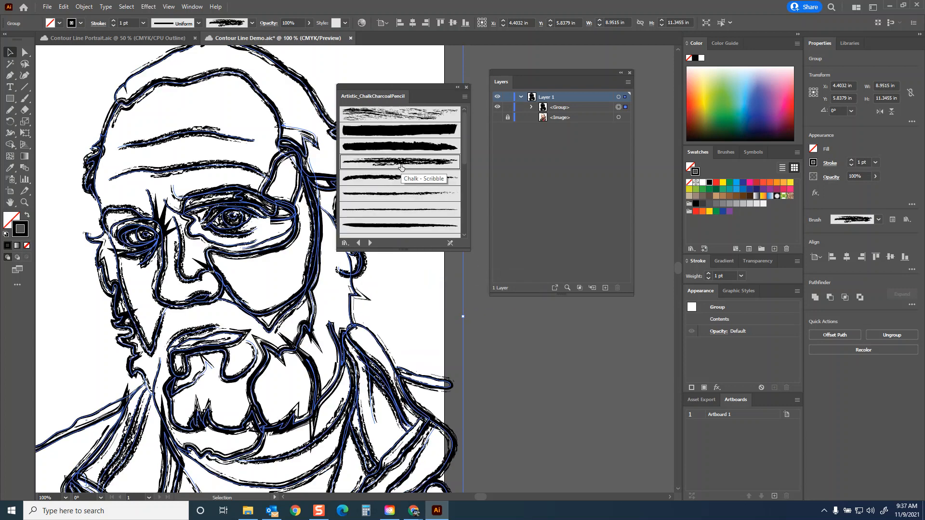
left_click(407, 207)
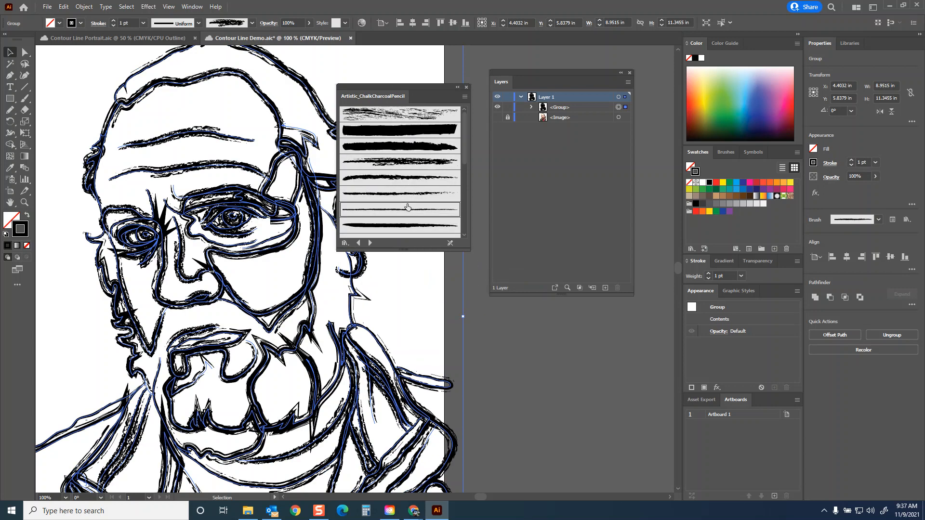
left_click(405, 225)
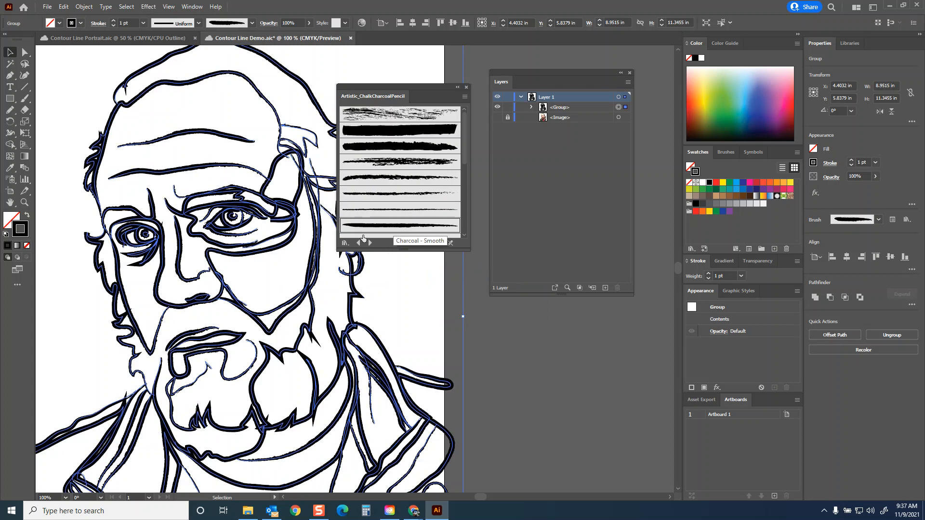
Step: Load the Artistic_Ink library, try its light and dark tapered brushes and the blotchy gray wash, and deselect the lines
left_click(370, 243)
left_click(374, 136)
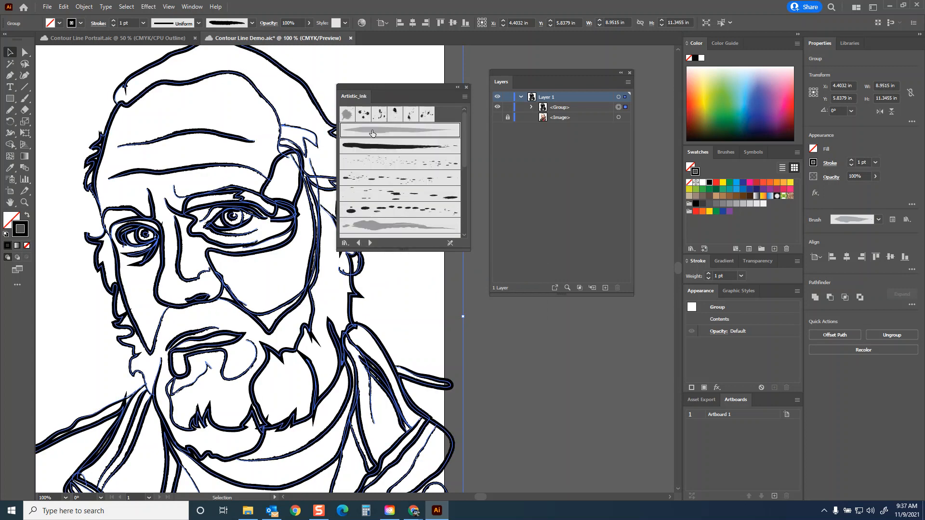
left_click(378, 148)
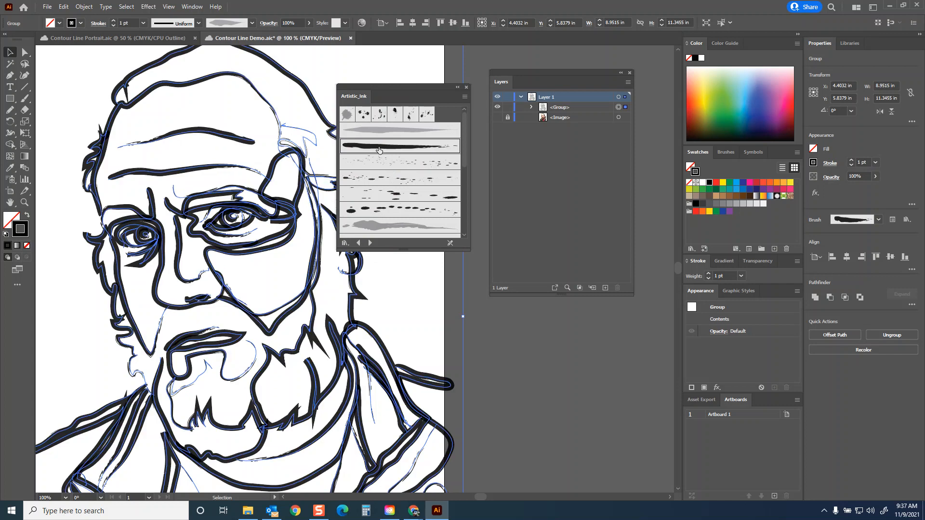
left_click(396, 224)
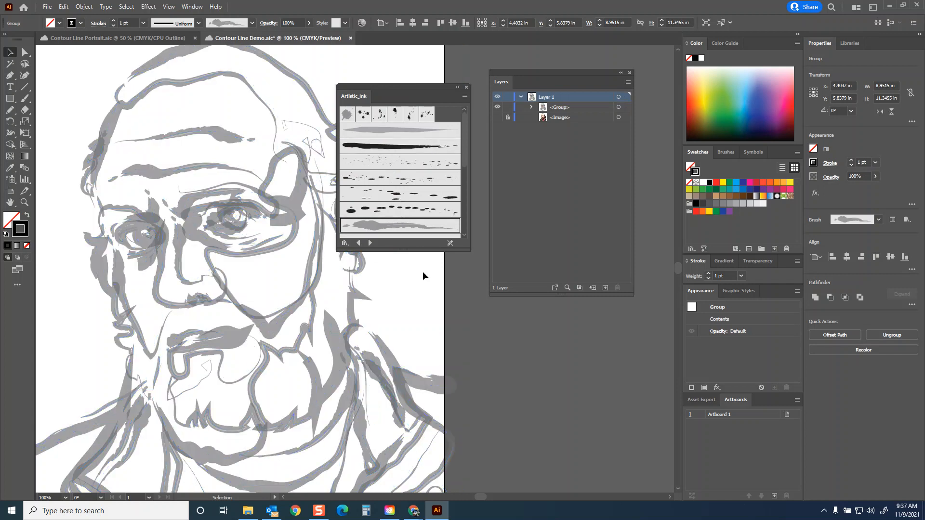
left_click(426, 271)
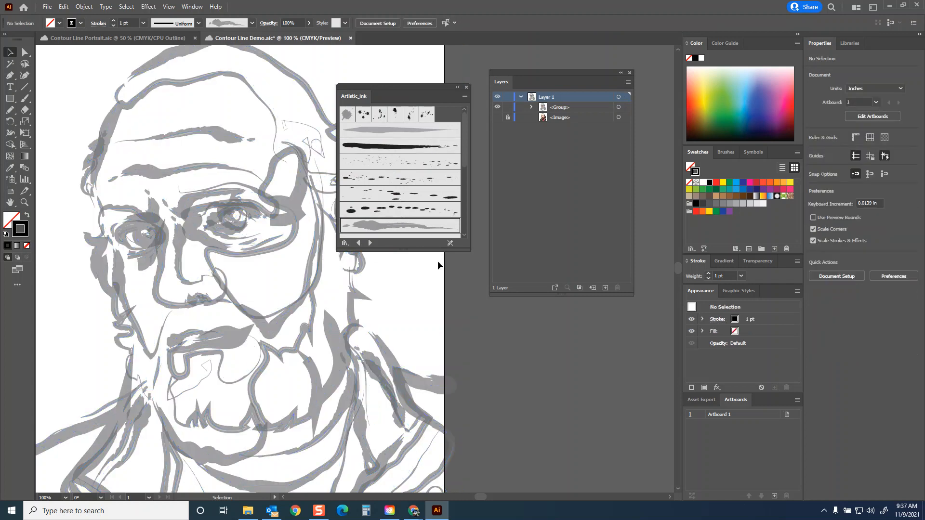
Step: Reduce the grouped lines' stroke weight to 0.5 pt and finally 0.25 pt, and deselect them to view the result
left_click(318, 229)
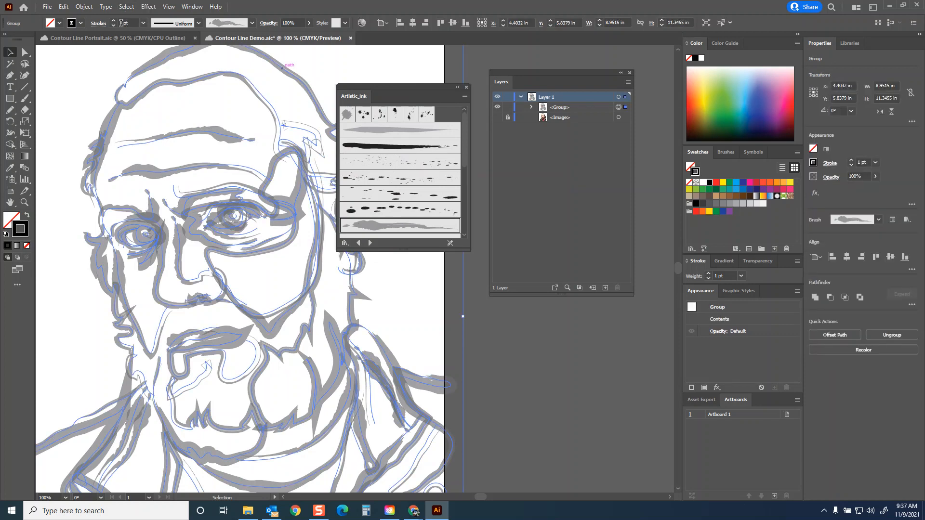
left_click(143, 23)
left_click(156, 43)
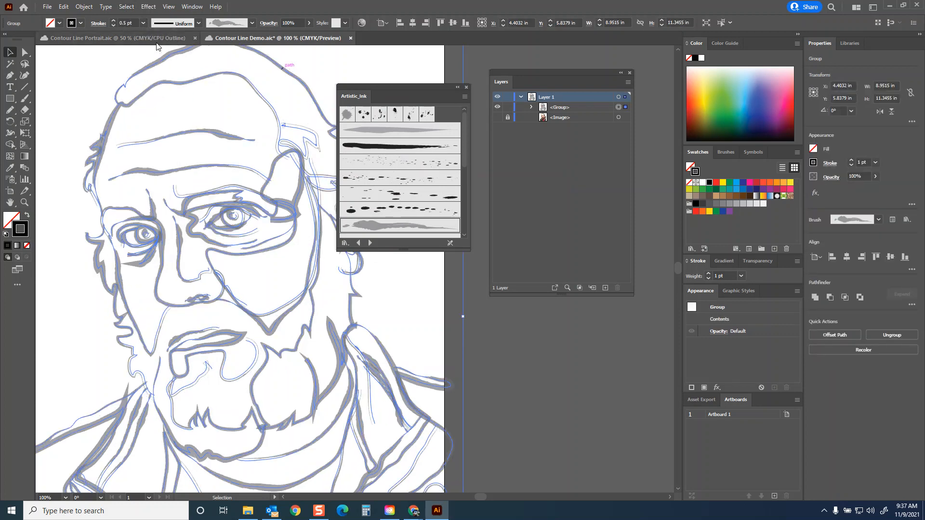
left_click(143, 23)
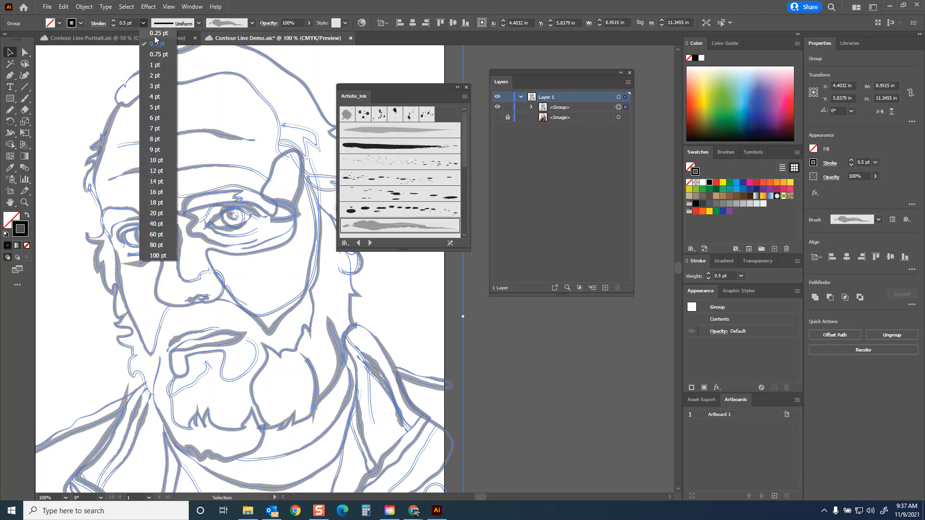
left_click(155, 34)
left_click(345, 59)
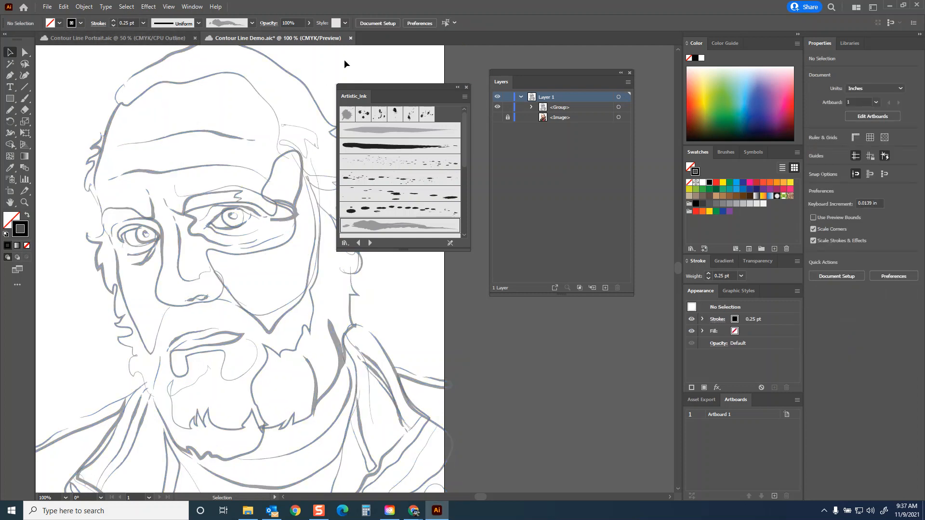
Step: Try several more Artistic_Ink brushes on the grouped lines, ending on the dark gray dry-bristle stroke, and deselect them
left_click(268, 182)
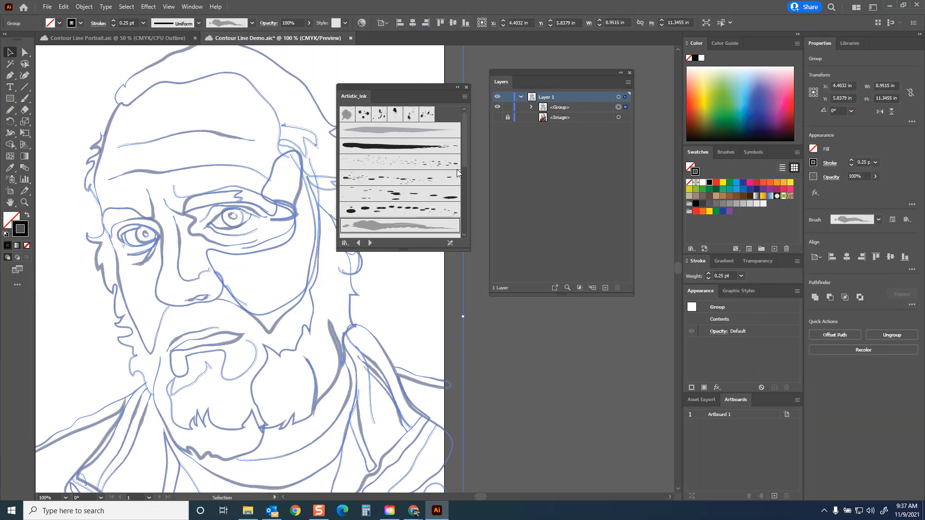
left_click_drag(465, 137, 461, 208)
left_click(389, 199)
left_click(391, 213)
left_click(391, 227)
left_click(386, 153)
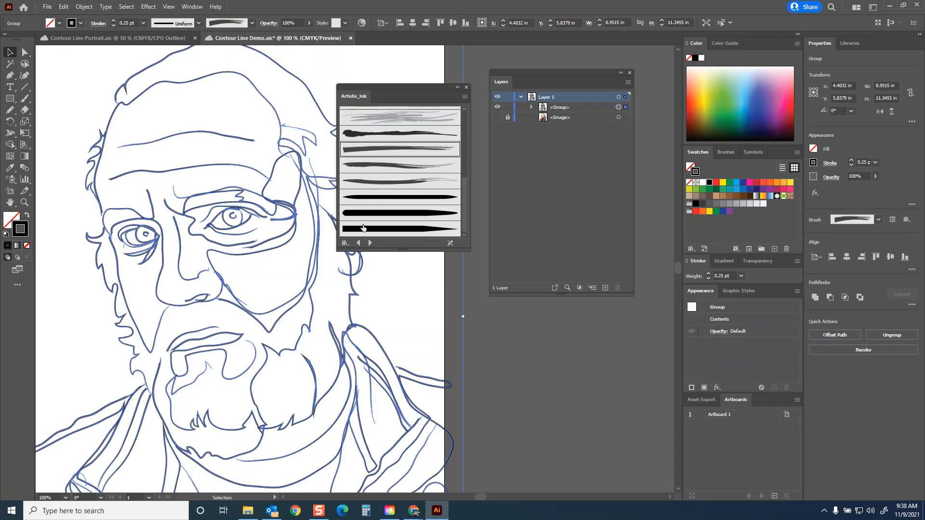
left_click(328, 67)
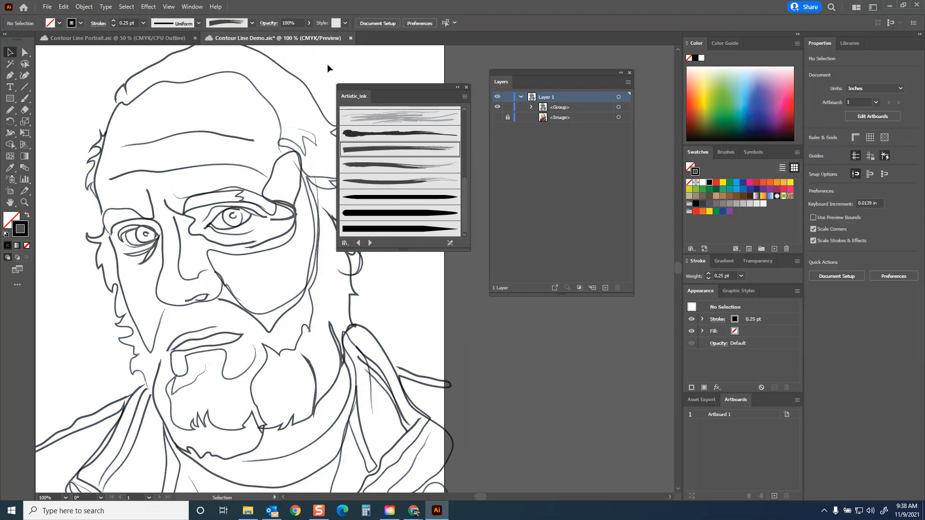
Step: Load the Artistic_Paintbrush library, try two of its rough black brushes on the grouped lines, and deselect them
left_click(279, 161)
left_click(370, 243)
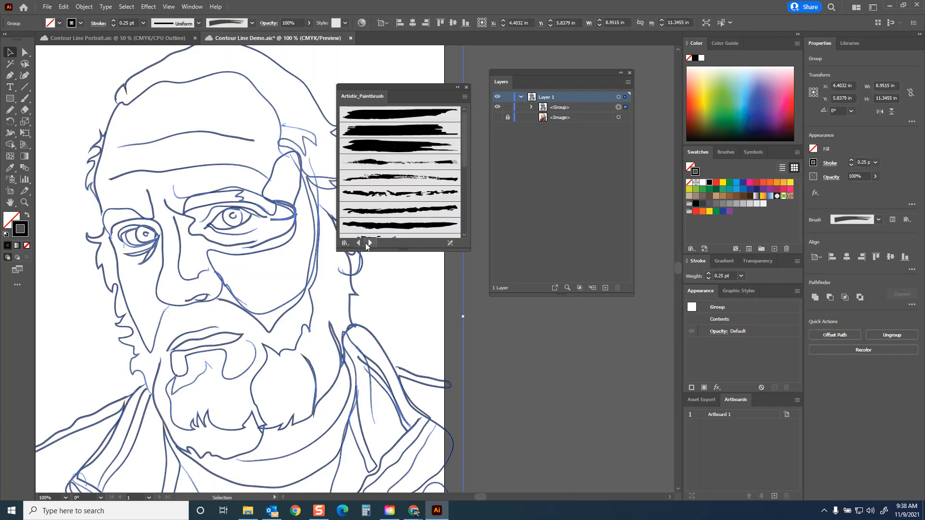
left_click(386, 194)
left_click(404, 211)
left_click(393, 278)
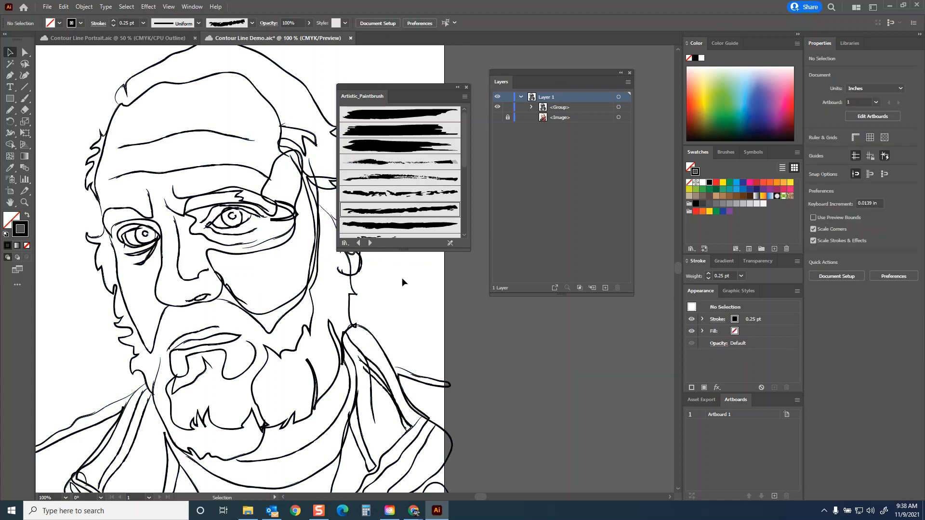
Step: Load the Artistic_ScrollPen library, apply Scroll Pen 2 to the grouped lines, and deselect them
left_click(305, 185)
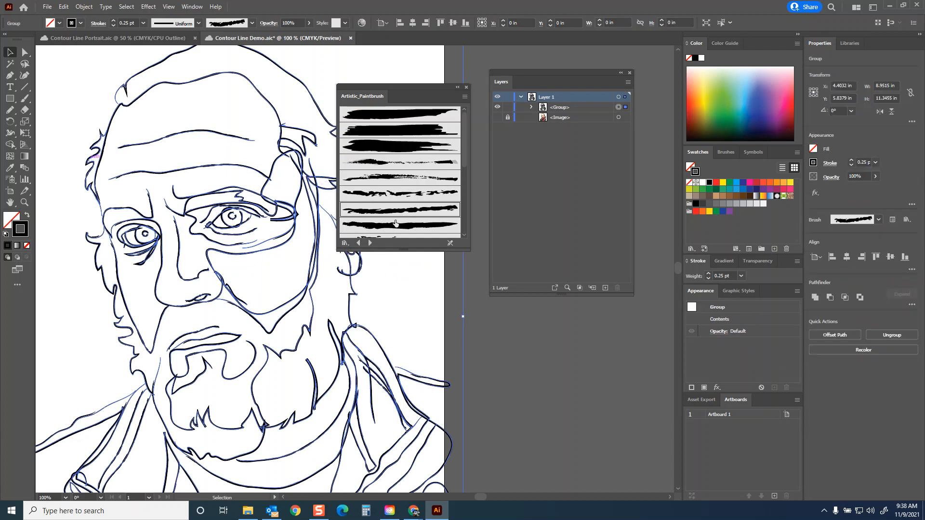
left_click_drag(463, 151, 461, 206)
left_click(371, 243)
left_click(435, 136)
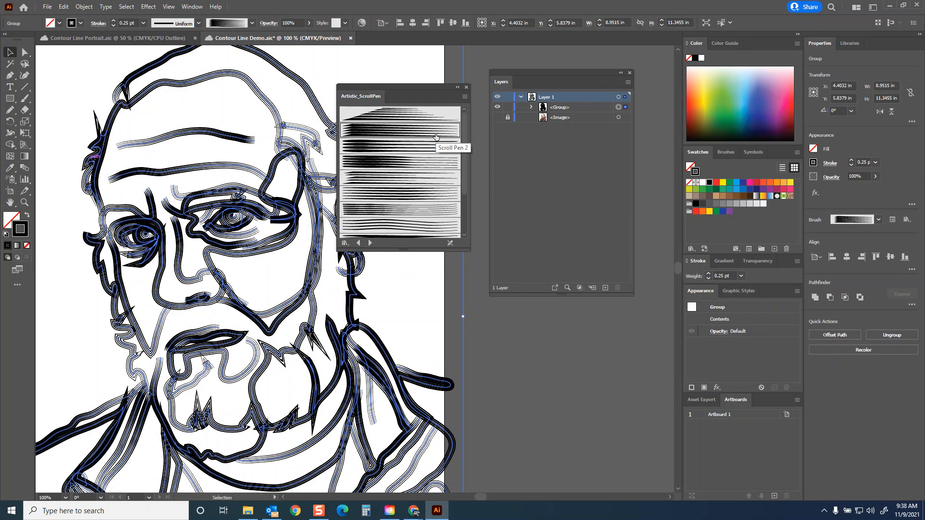
left_click(415, 298)
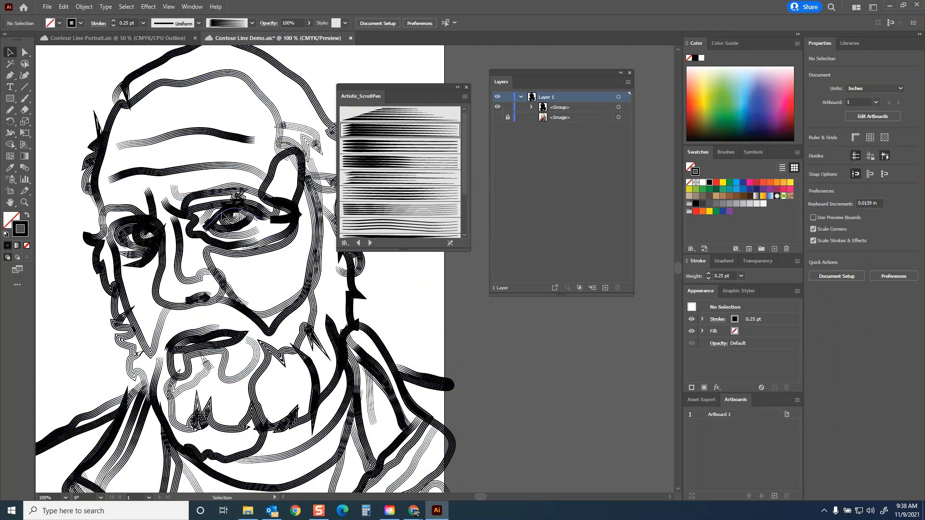
Step: Try a 0.025 pt stroke weight on the grouped portrait lines, and deselect them
left_click(240, 211)
left_click(127, 23)
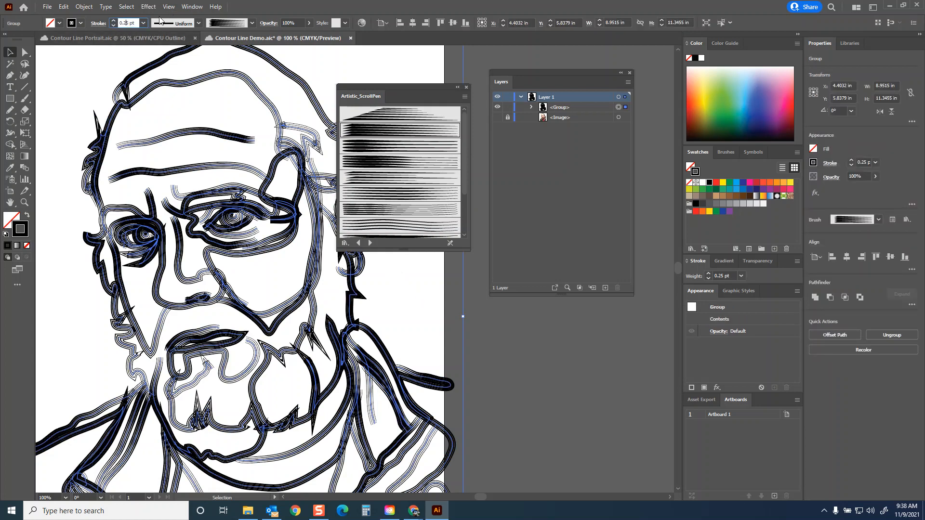
left_click(124, 23)
type("0")
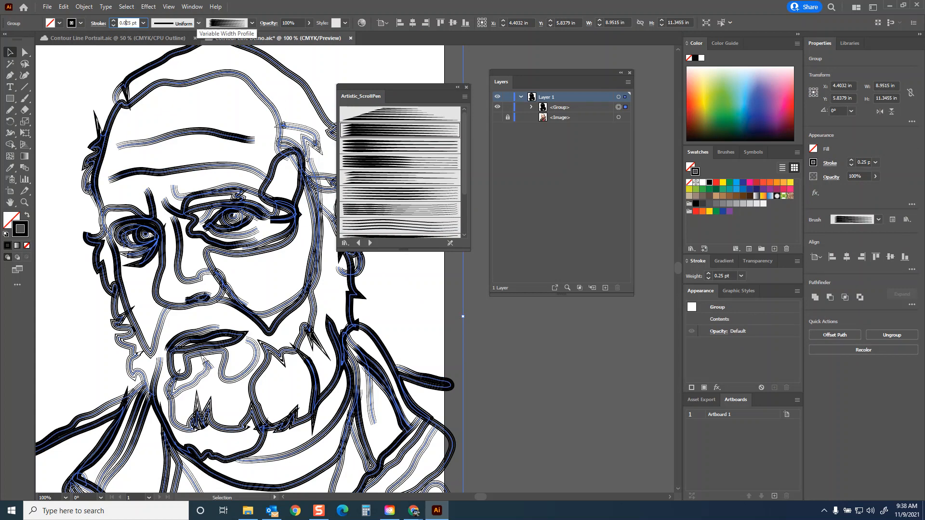
key("Return")
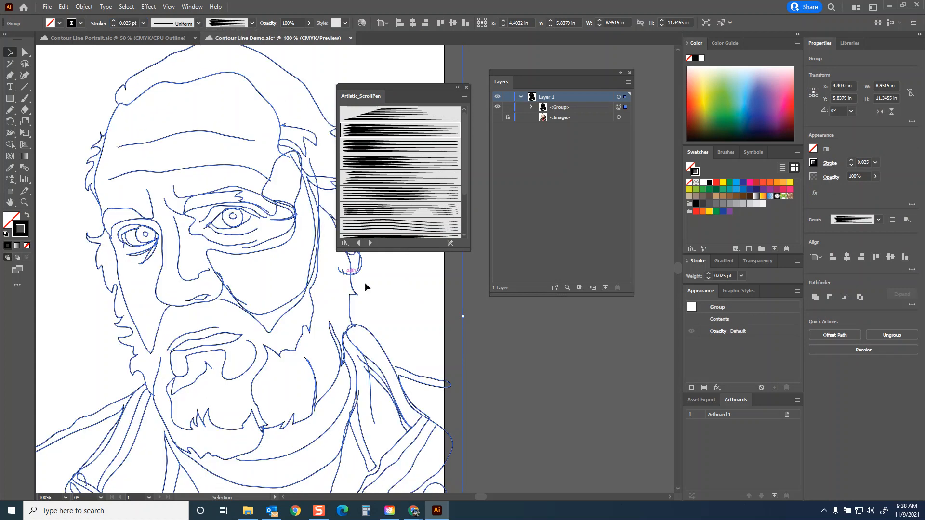
left_click(380, 300)
Step: Set the grouped lines' stroke weight to 0.05 pt, deselect them, and inspect the strokes around the eyes up close
left_click(245, 209)
left_click(128, 20)
type("5")
key("Return")
left_click(382, 334)
left_click(25, 202)
left_click_drag(153, 194, 426, 232)
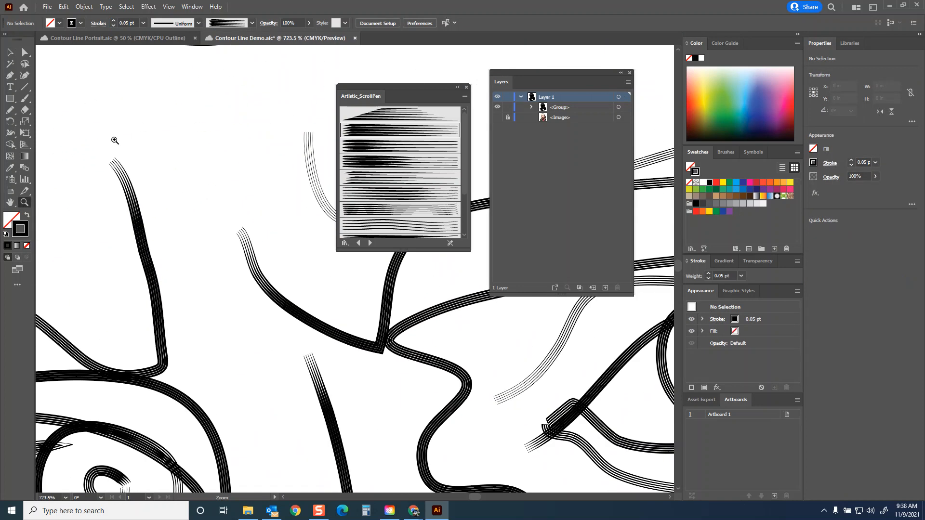
double_click(10, 202)
left_click(10, 52)
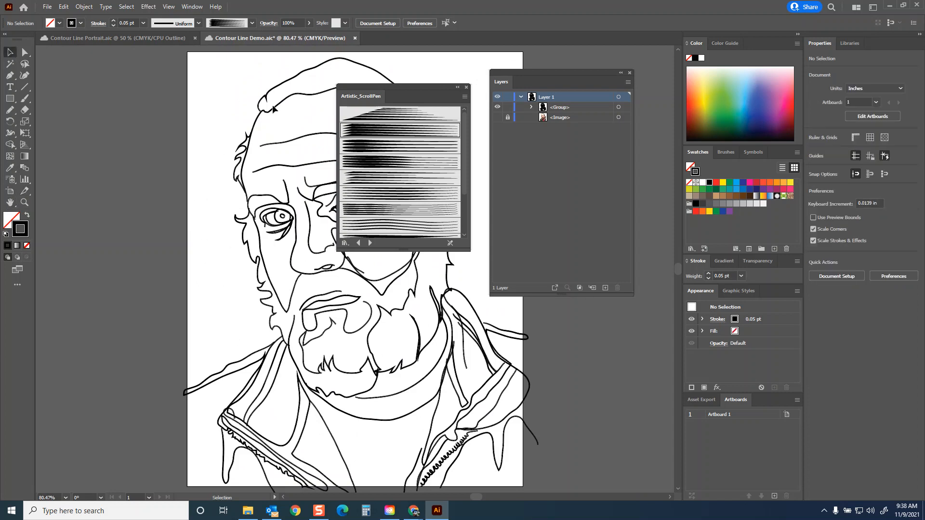
Step: Load the Artistic_Watercolor library, set the grouped lines' stroke weight to 1 pt, and try two of its gray watercolor brushes on them
left_click(275, 111)
left_click(370, 242)
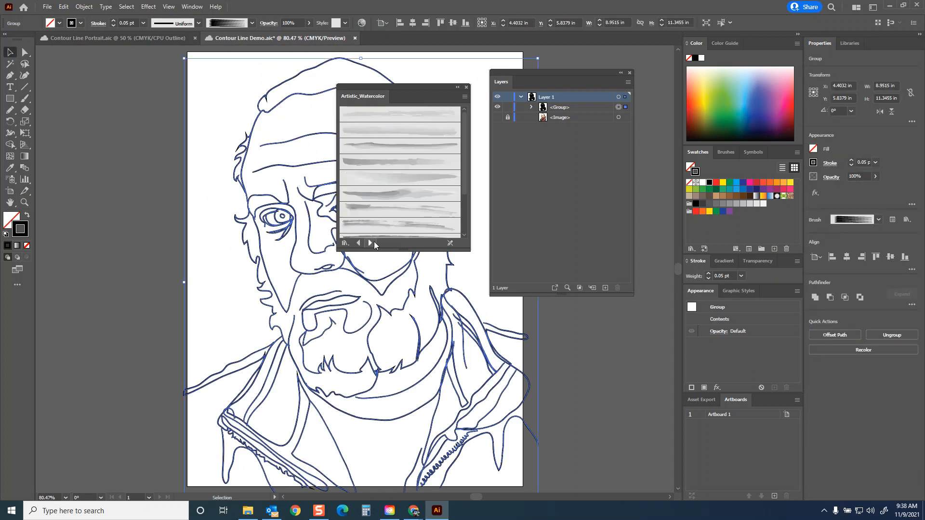
left_click(143, 24)
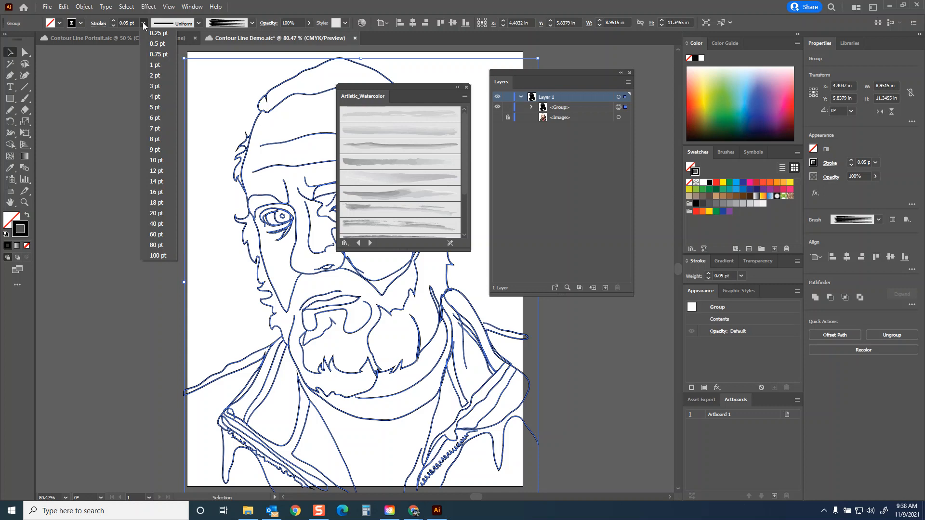
left_click(155, 67)
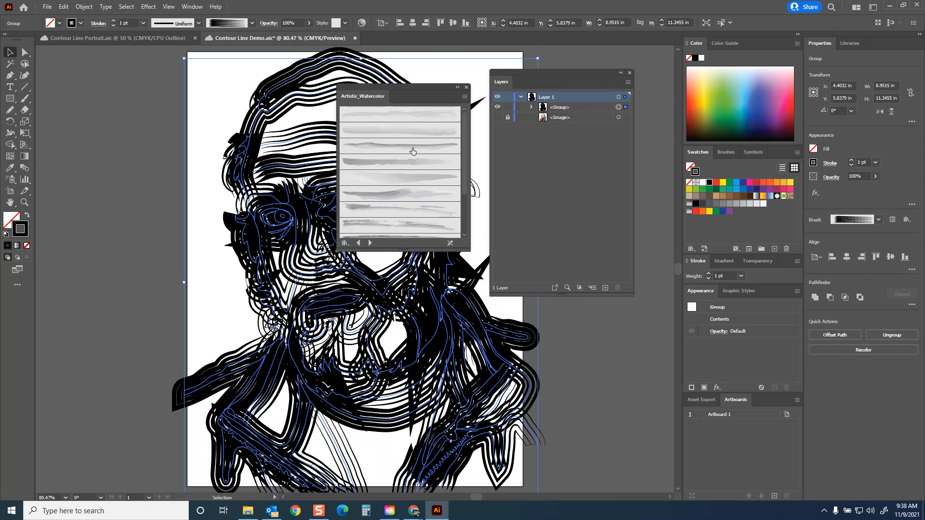
left_click(395, 195)
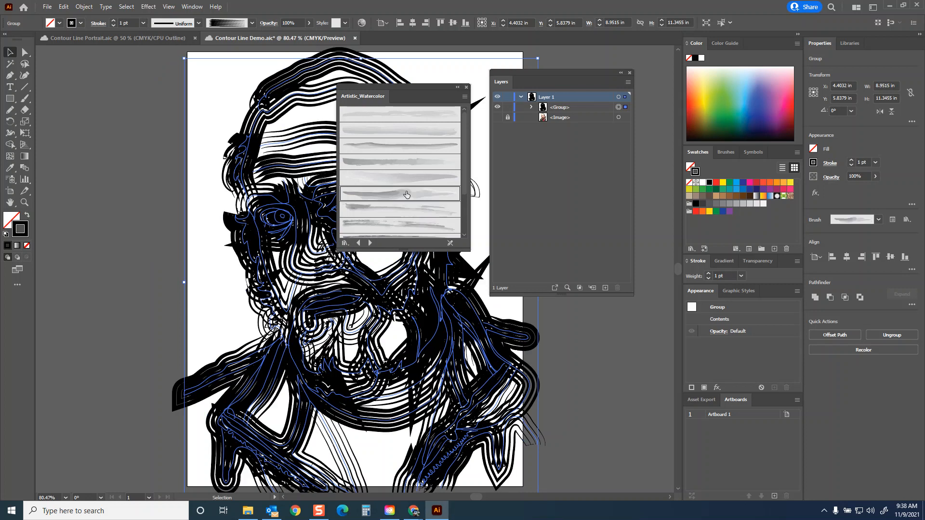
scroll(417, 184, "down", 4)
left_click(399, 211)
Step: Try the first Borders_Dashed brush and the Gold brush from Borders_Frames on the grouped lines
left_click(370, 243)
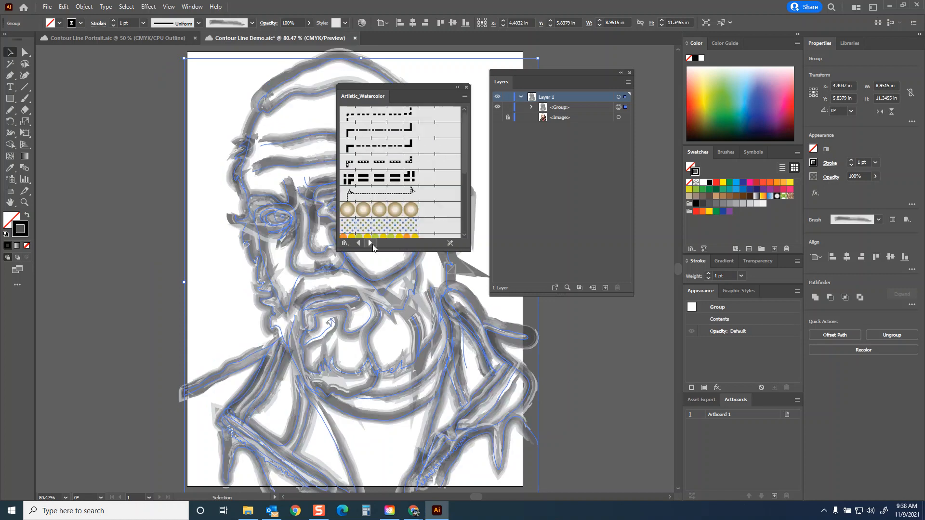
left_click(406, 120)
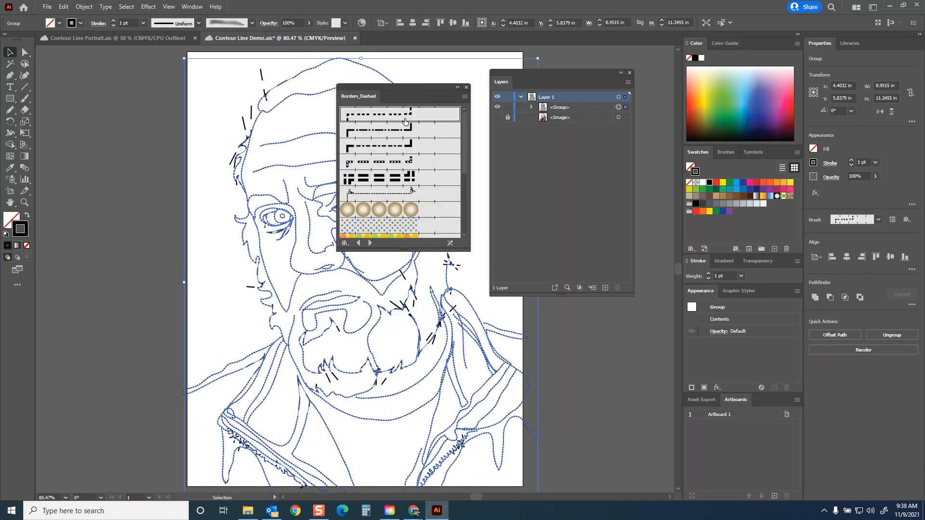
scroll(428, 183, "down", 5)
left_click(369, 243)
left_click(377, 212)
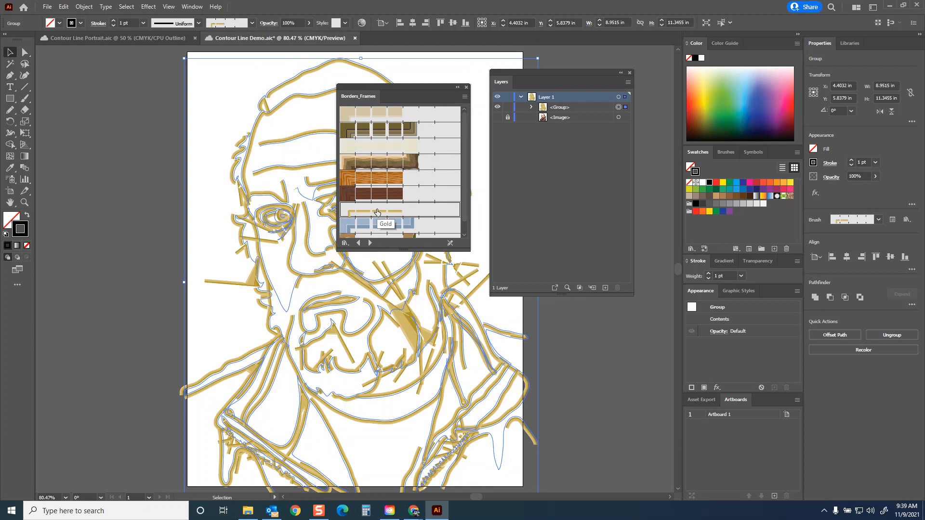
Step: Load the Bristle Brush Library, apply its first 1.00 brush to the grouped lines, and deselect them
left_click(370, 243)
left_click(370, 242)
left_click(370, 242)
left_click(373, 242)
left_click(374, 243)
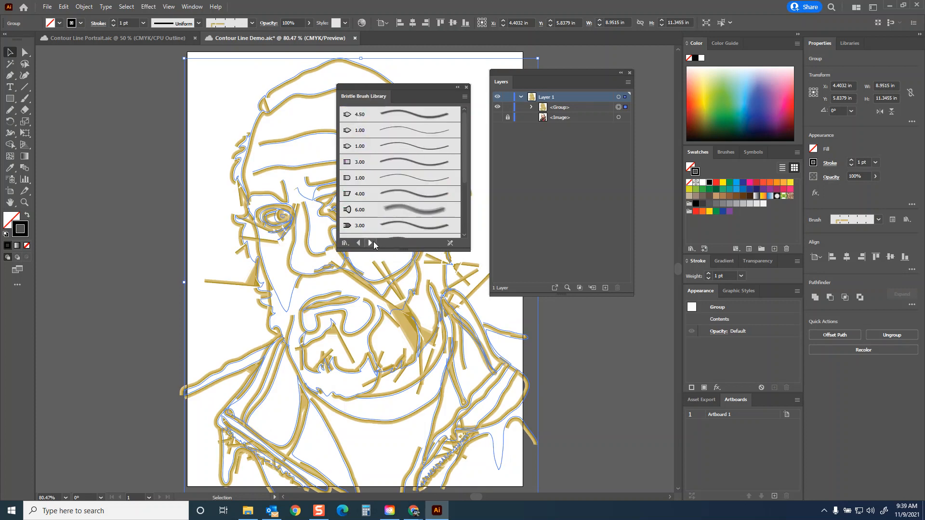
left_click(389, 134)
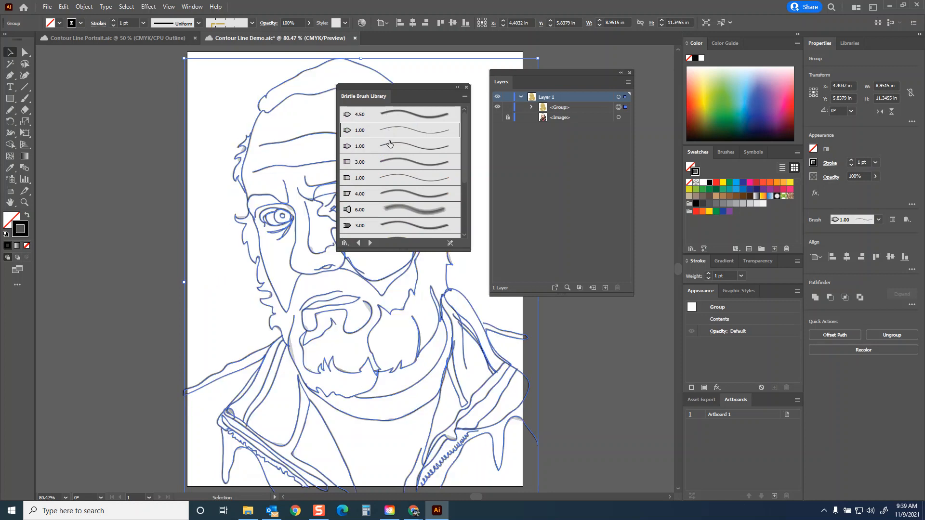
left_click(204, 166)
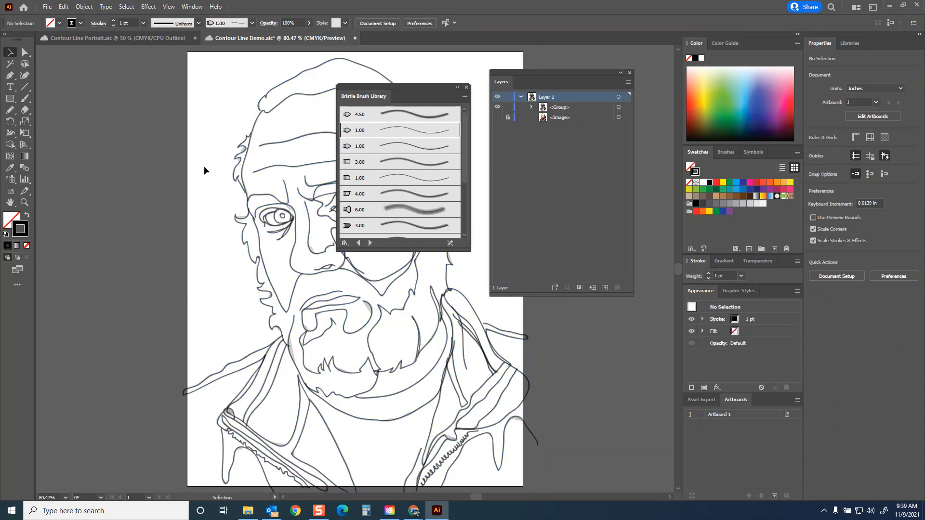
Step: Try several more bristle brushes on the grouped lines, ending on the second 1.00 brush, deselect them, and move the brush library off the portrait
left_click(422, 197)
left_click(294, 206)
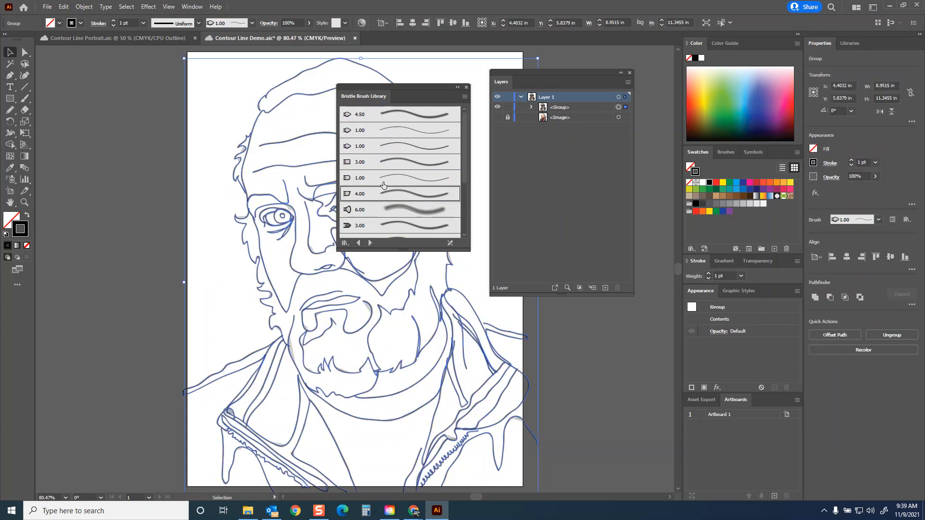
left_click(399, 181)
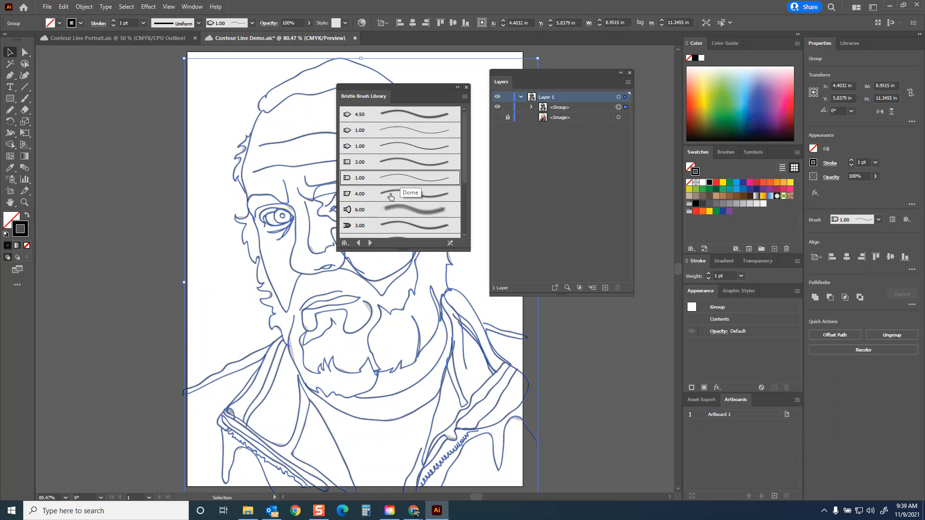
left_click(405, 221)
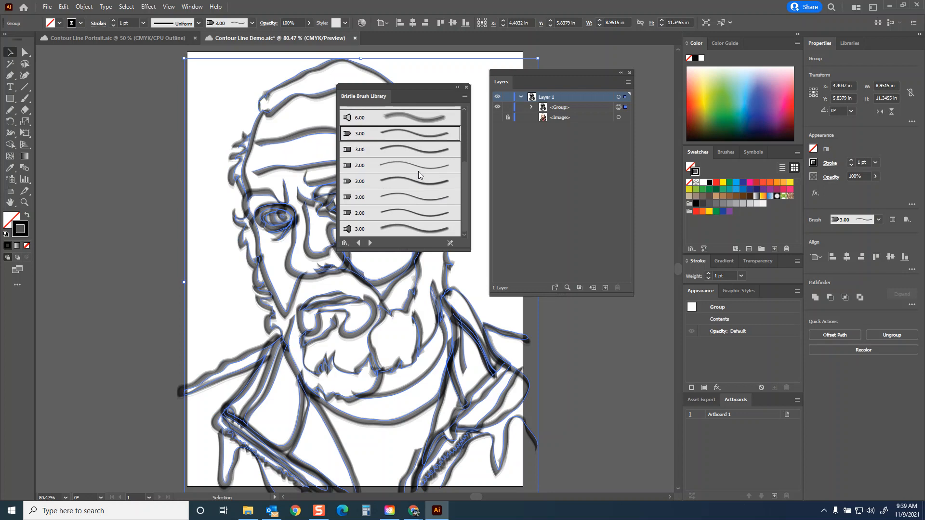
left_click(406, 151)
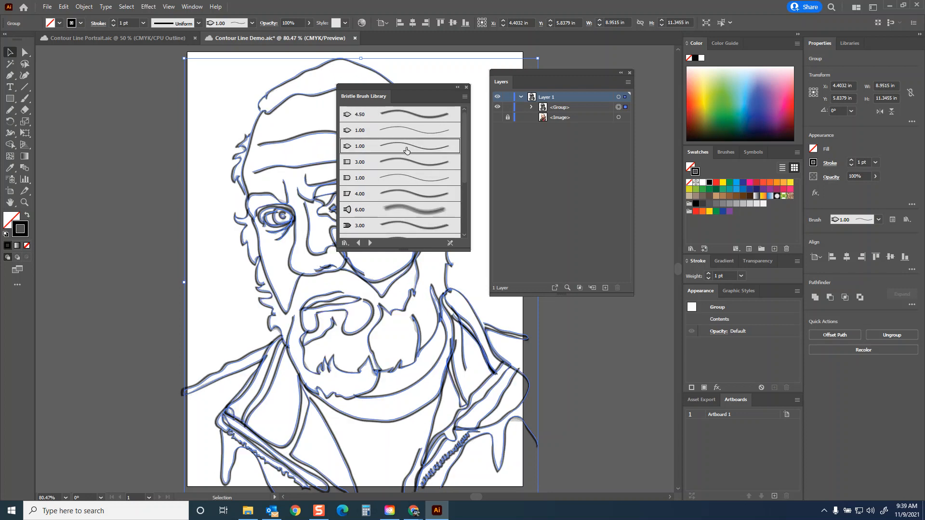
left_click(155, 185)
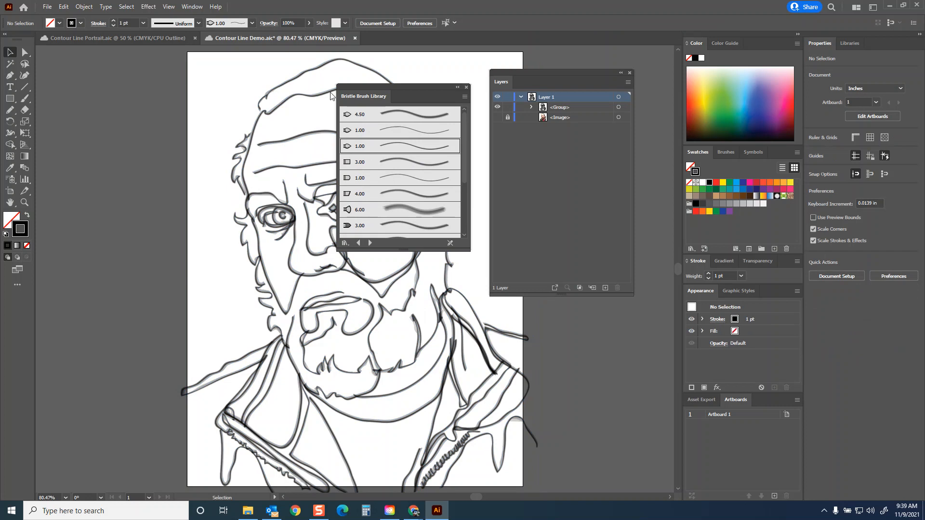
left_click_drag(394, 85, 582, 204)
Step: Export the portrait as another JPEG, adding a "v" version suffix to the file name Contour Line Demo, and save the document
left_click(47, 6)
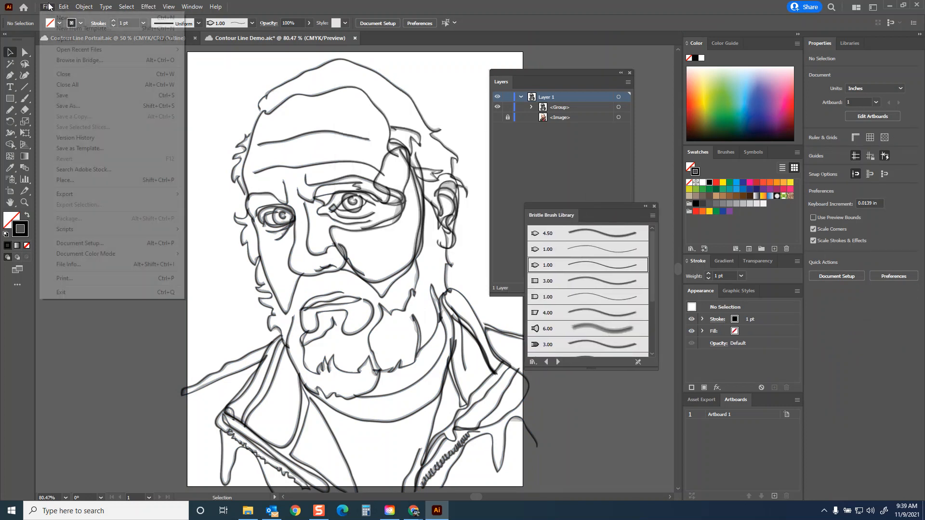
mouse_move(84, 195)
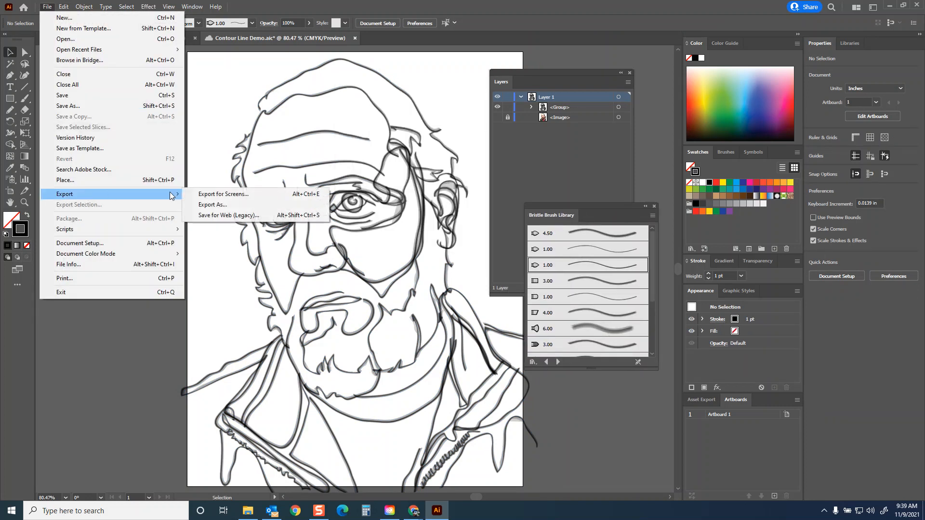
left_click(222, 204)
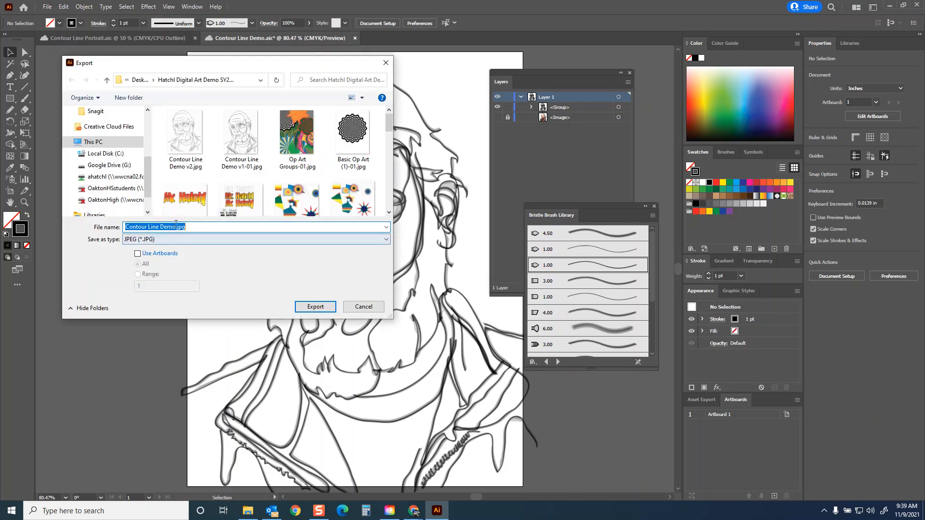
left_click(175, 227)
type("v3")
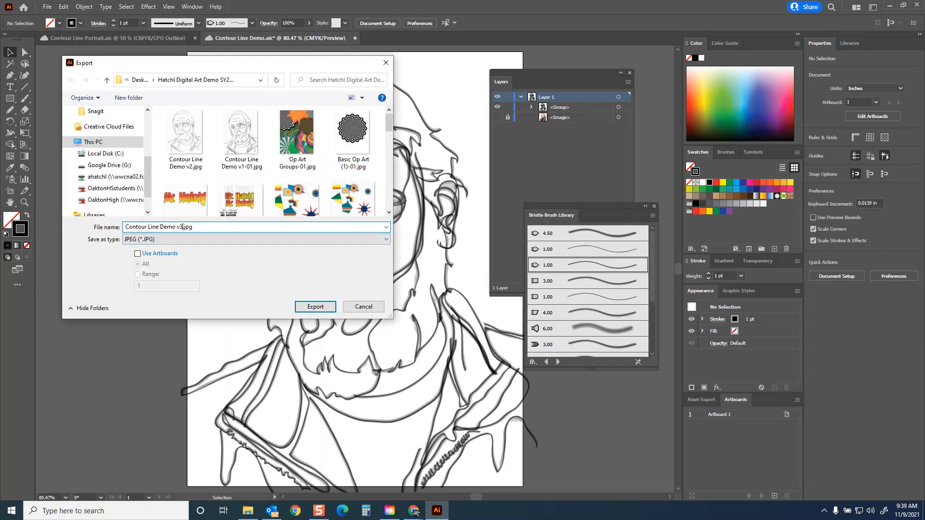
left_click(315, 306)
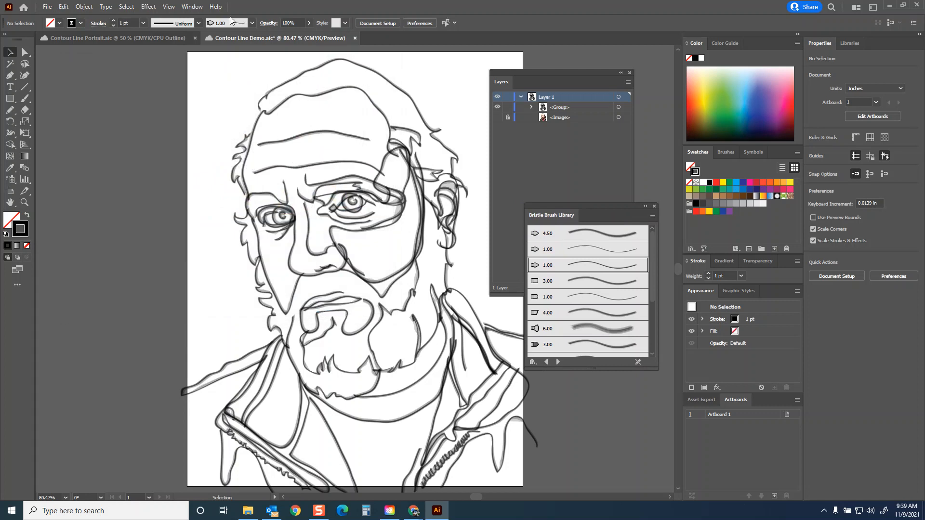
left_click(519, 388)
left_click(47, 7)
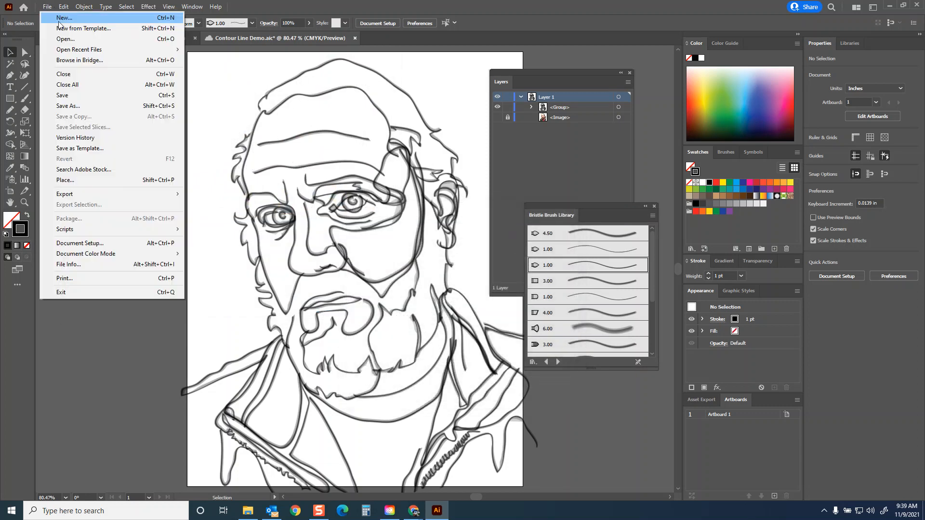
left_click(72, 95)
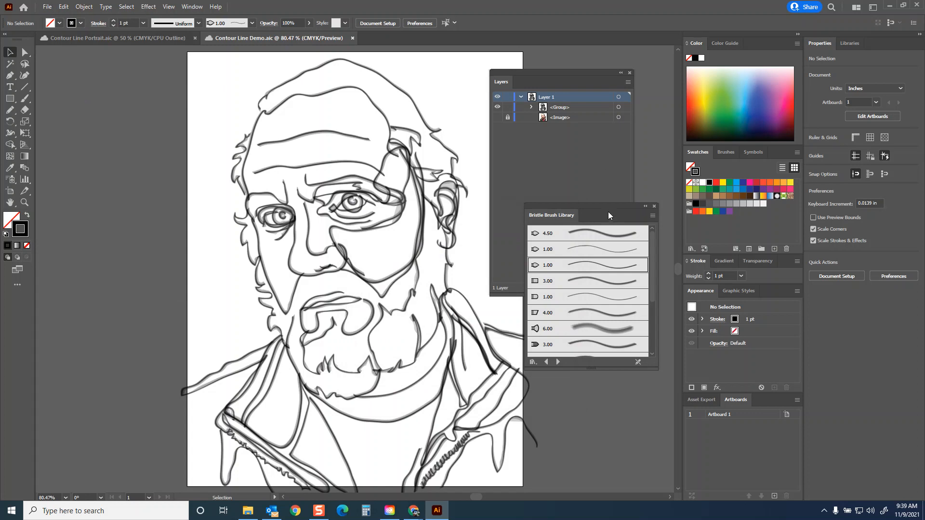
Step: Dock the Bristle Brush Library beneath the Layers panel, and toggle the reference photo's visibility on and off
left_click_drag(608, 205, 617, 296)
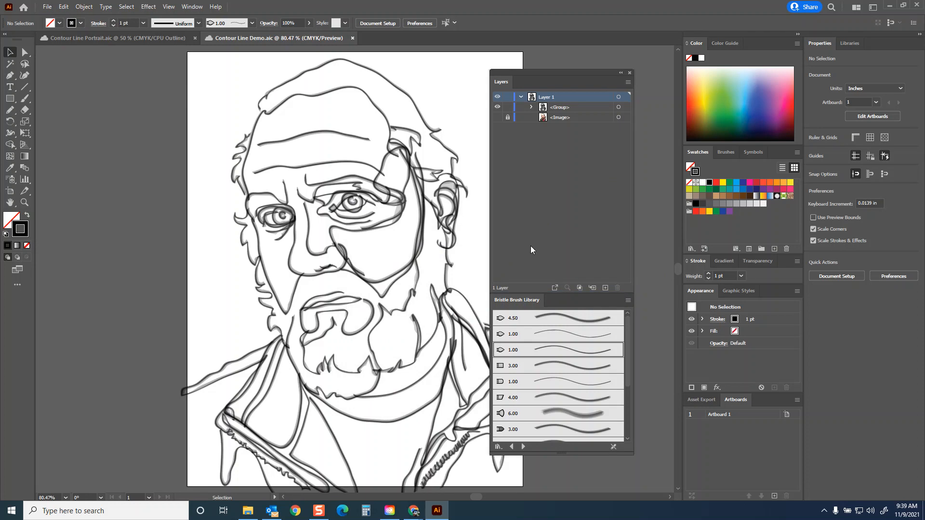
left_click(497, 118)
left_click(498, 118)
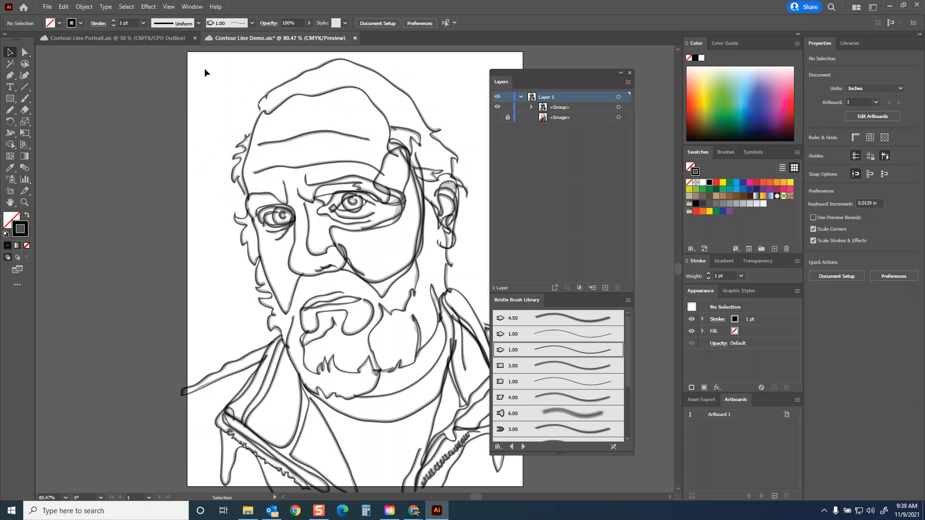